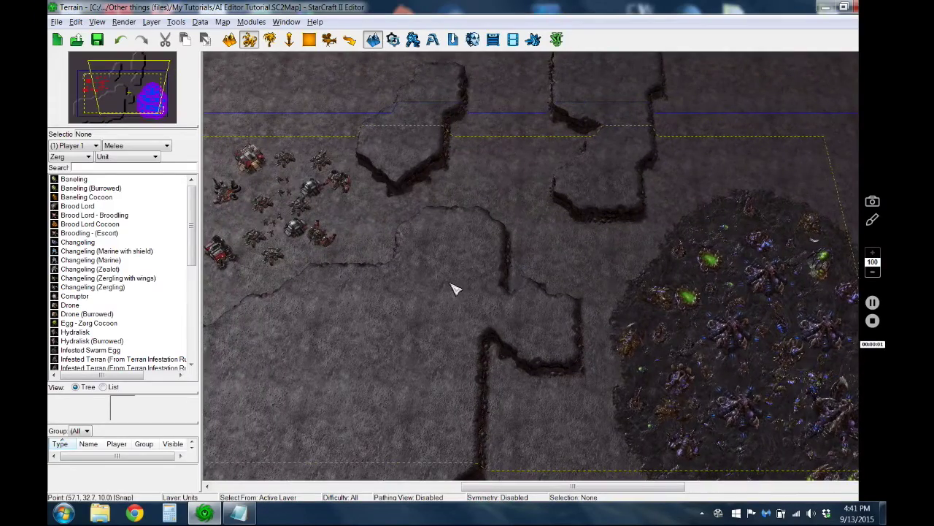
Survey the Terran and Zerg bases, then place the AI Editor Tutorial Checklist over the map
middle_click_drag(540, 329, 491, 308)
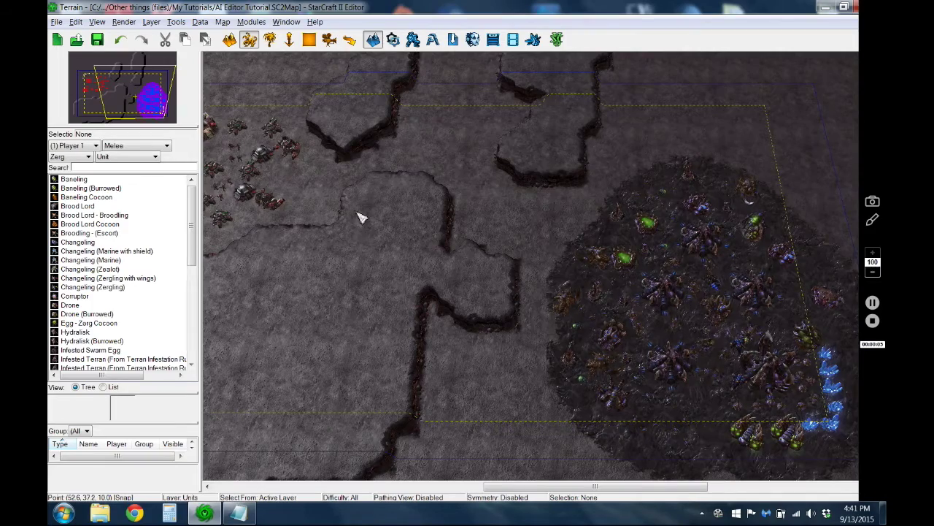
scroll(436, 254, "up", 2)
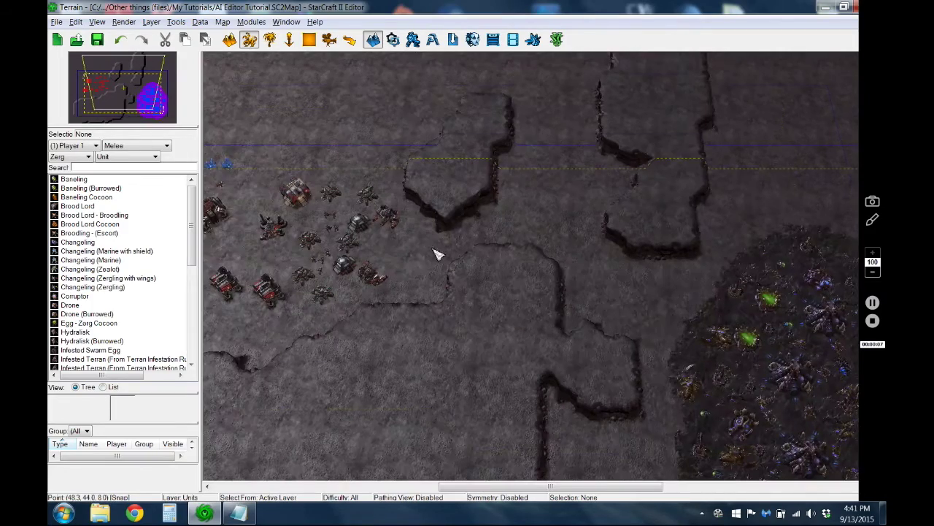
scroll(437, 263, "up", 2)
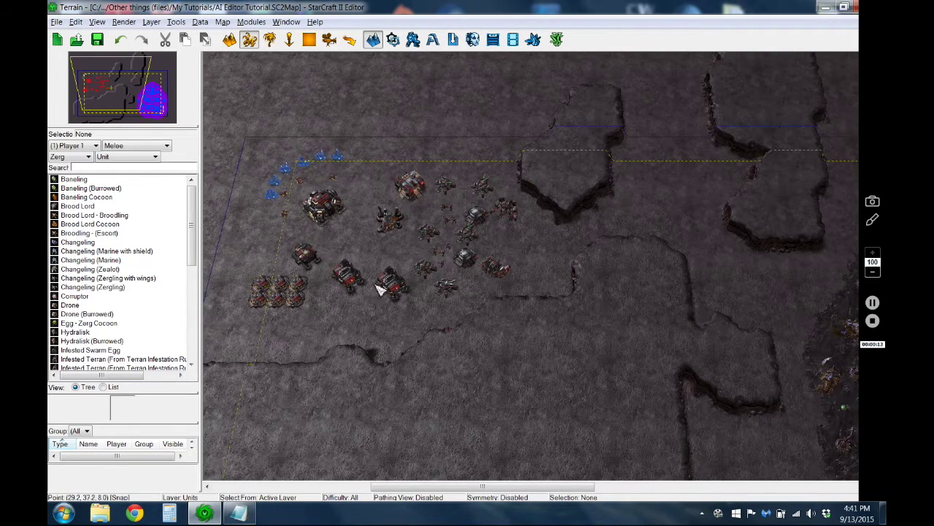
scroll(351, 256, "up", 1)
left_click(238, 513)
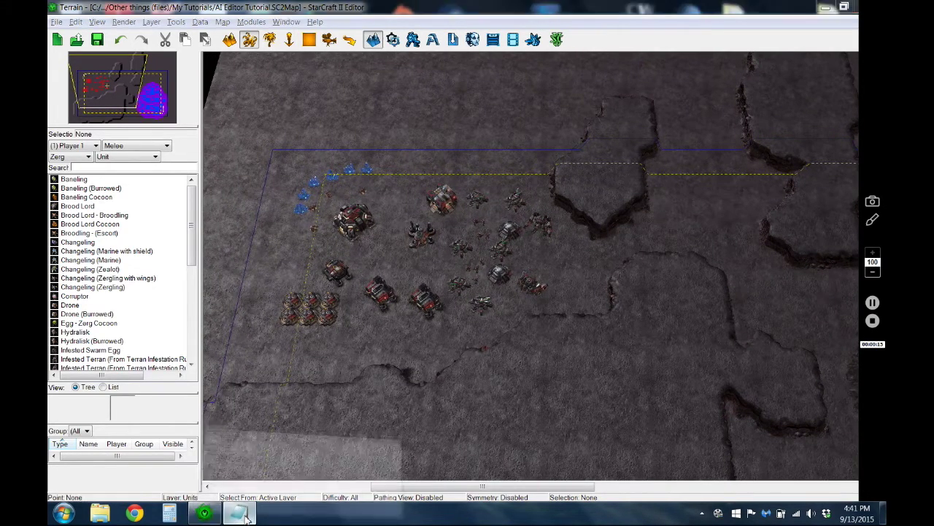
left_click_drag(380, 179, 454, 204)
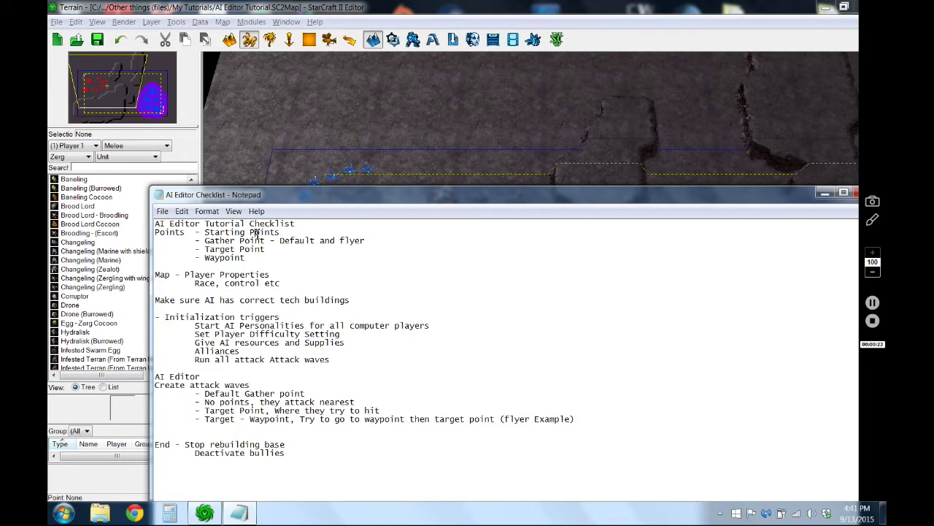
Place Start Location points at the Terran base and at the Zerg base
left_click(346, 5)
left_click(289, 39)
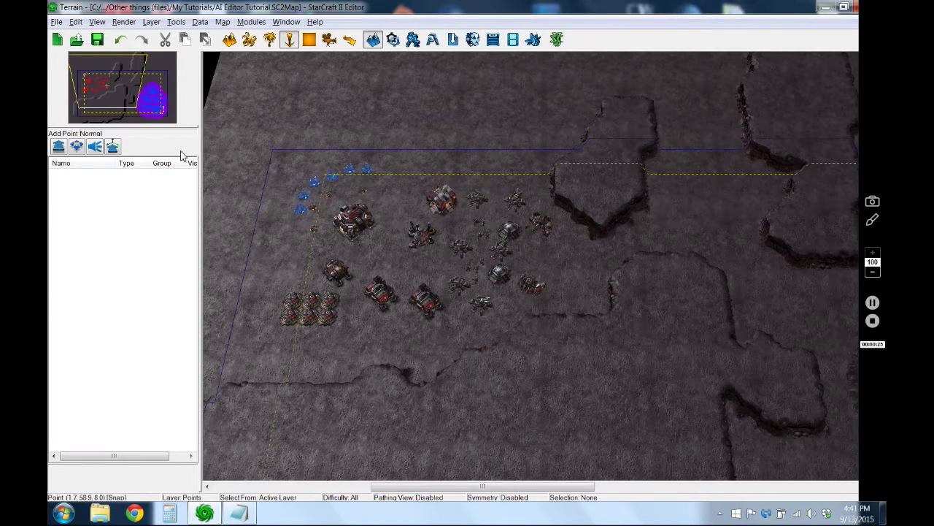
left_click(77, 147)
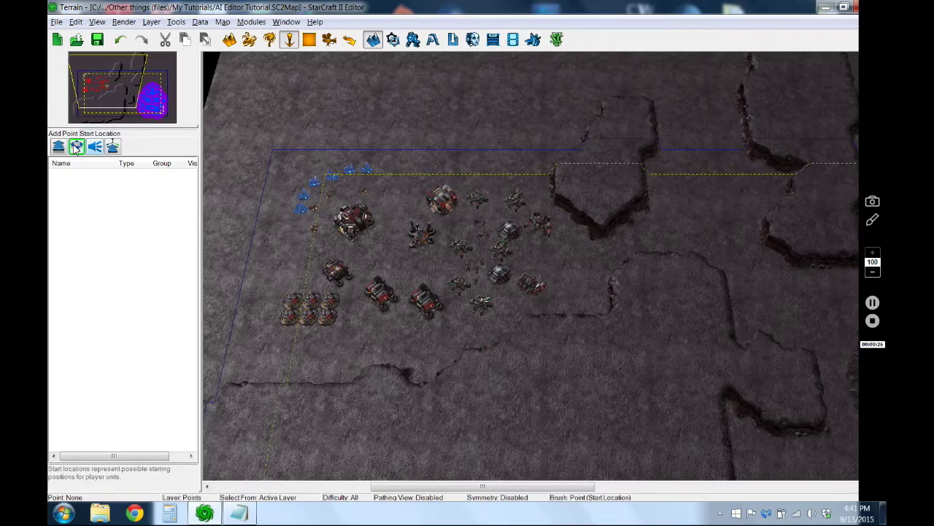
left_click(358, 230)
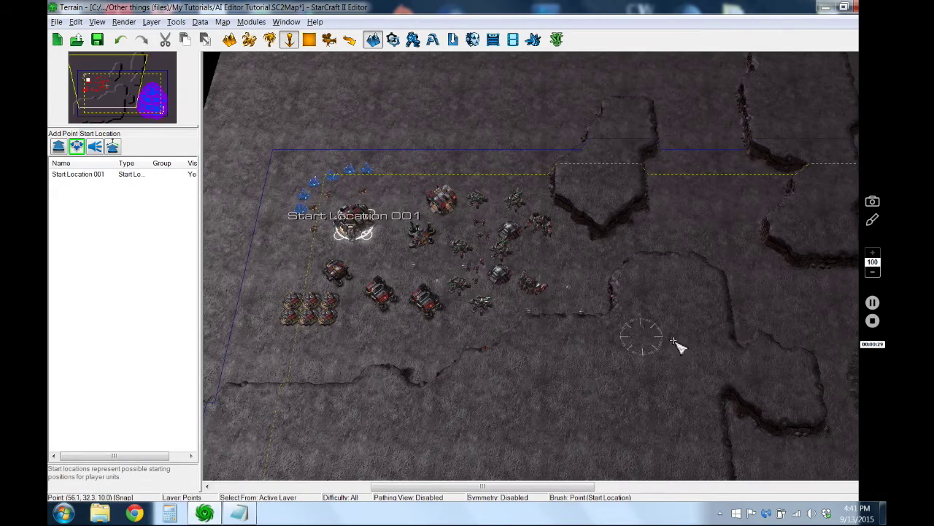
middle_click_drag(642, 341, 350, 350)
left_click(624, 332)
Bring the checklist back and look up its gather point note
left_click(239, 513)
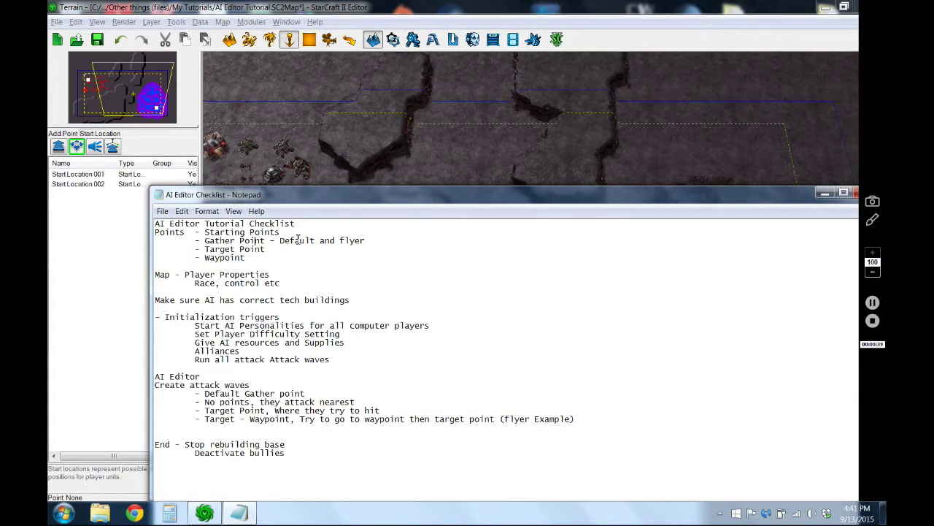
left_click_drag(281, 239, 332, 242)
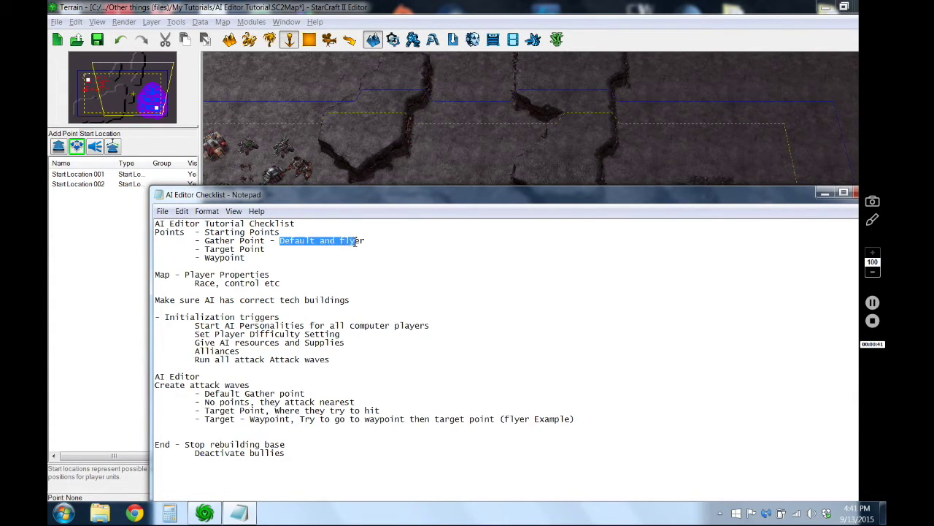
left_click(332, 240)
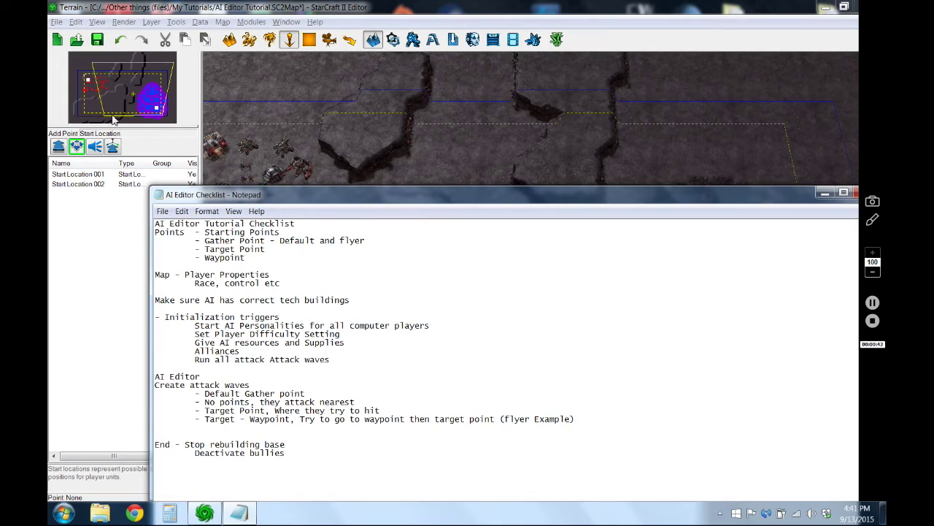
Place a normal point beside the Zerg base and name it 'Default gather'
left_click(60, 147)
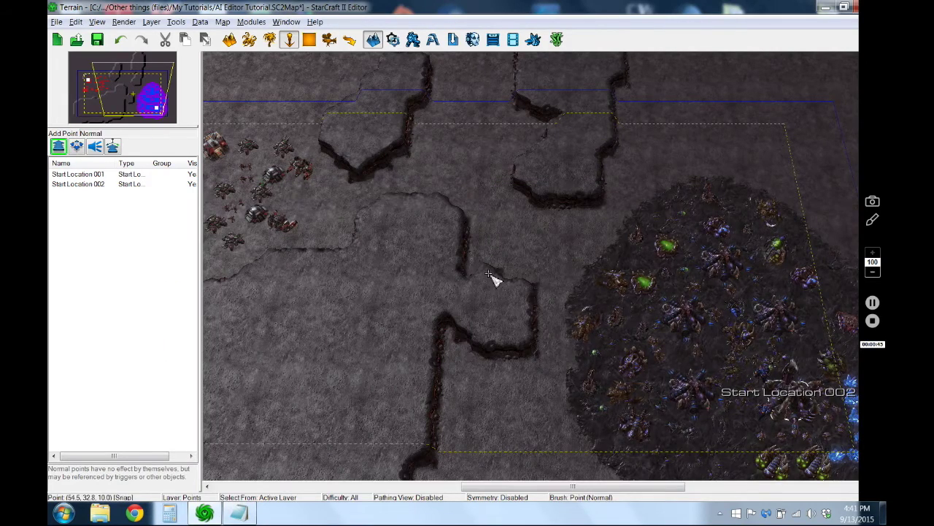
scroll(530, 293, "up", 2)
left_click(538, 276)
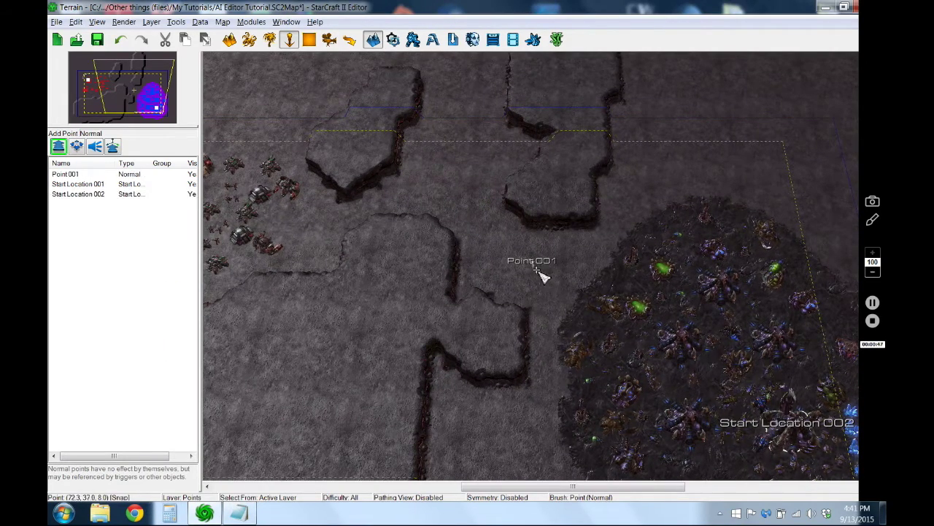
double_click(539, 272)
type("D")
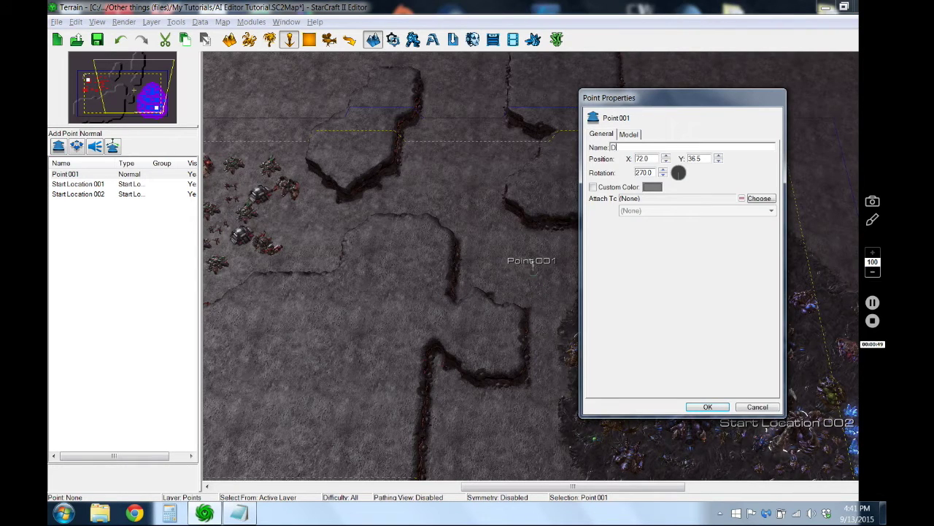
type("efault gather")
left_click(707, 406)
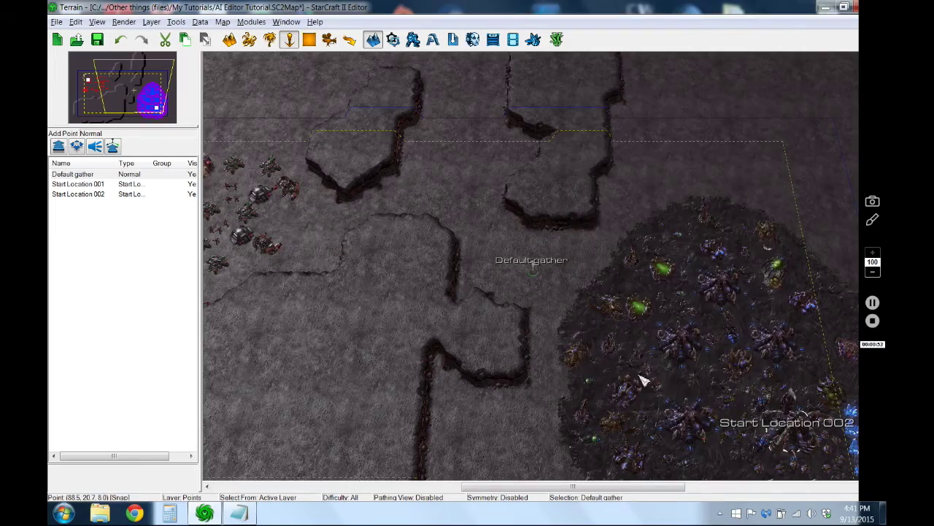
Place a second point below it named 'Flyer Gather', then return to the checklist
key("Down")
left_click(58, 146)
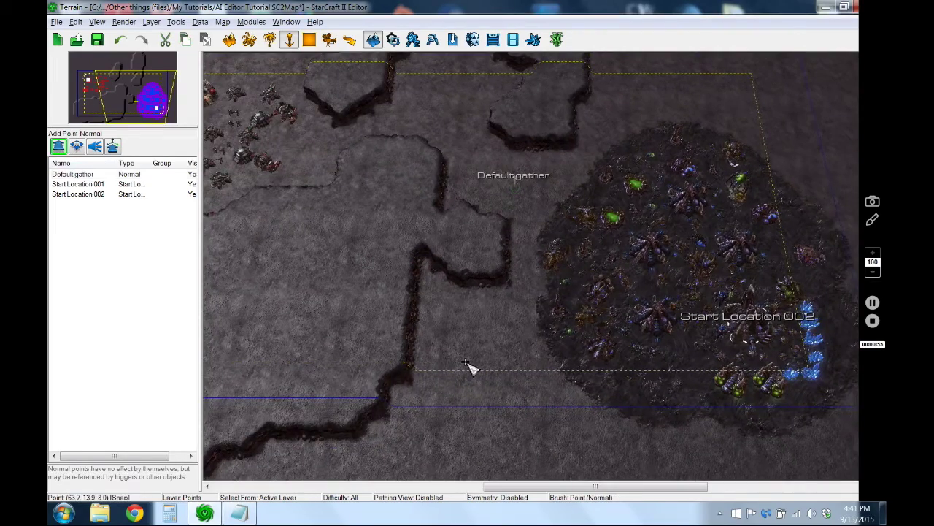
left_click(476, 335)
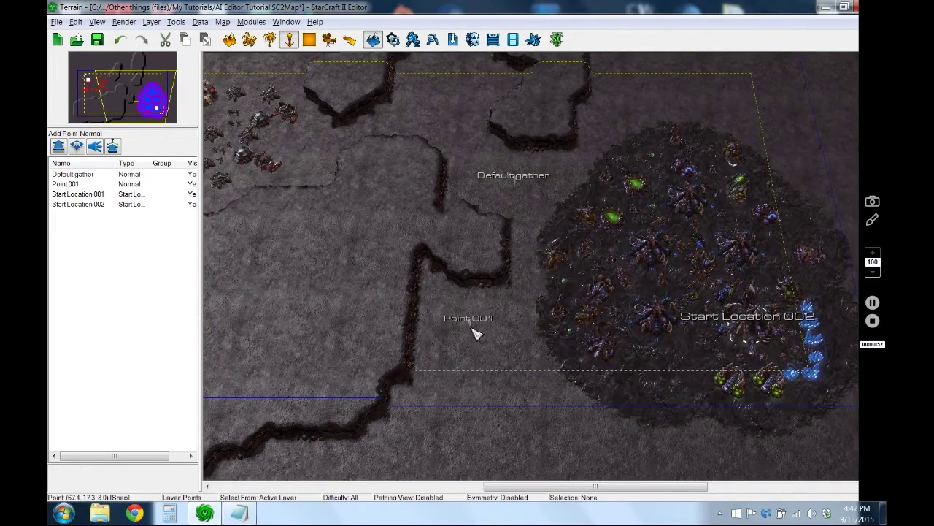
double_click(474, 333)
type("Flyer Gather")
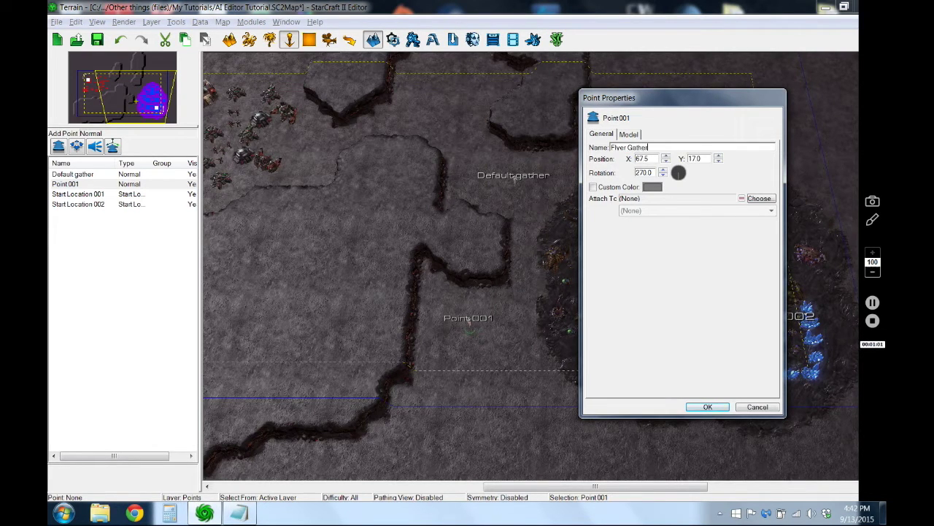
left_click(707, 406)
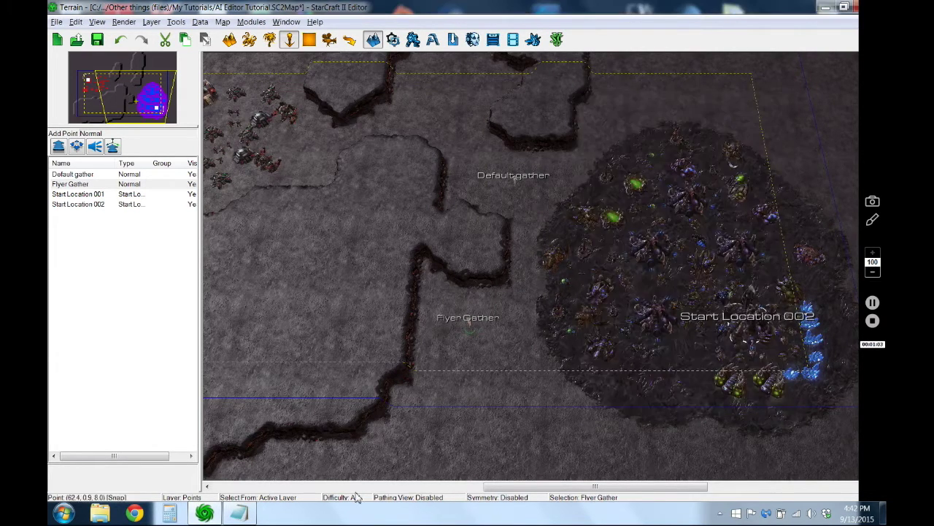
left_click(248, 514)
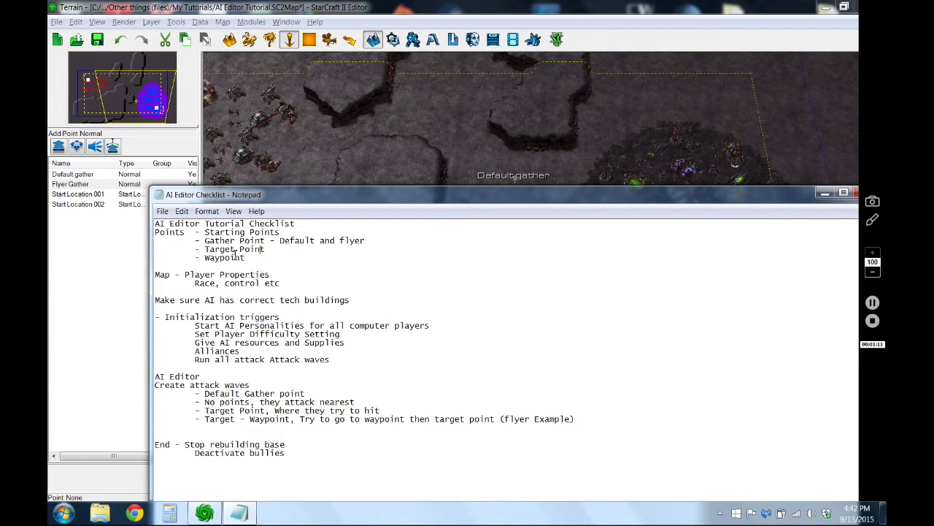
Hide the checklist and pan the map across the ground between the Terran and Zerg bases
key("alt+Tab")
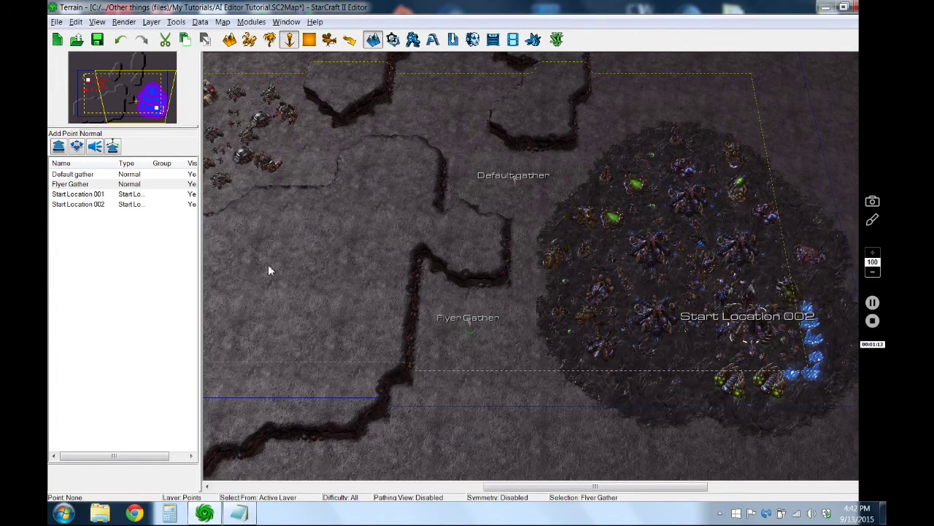
scroll(470, 329, "up", 2)
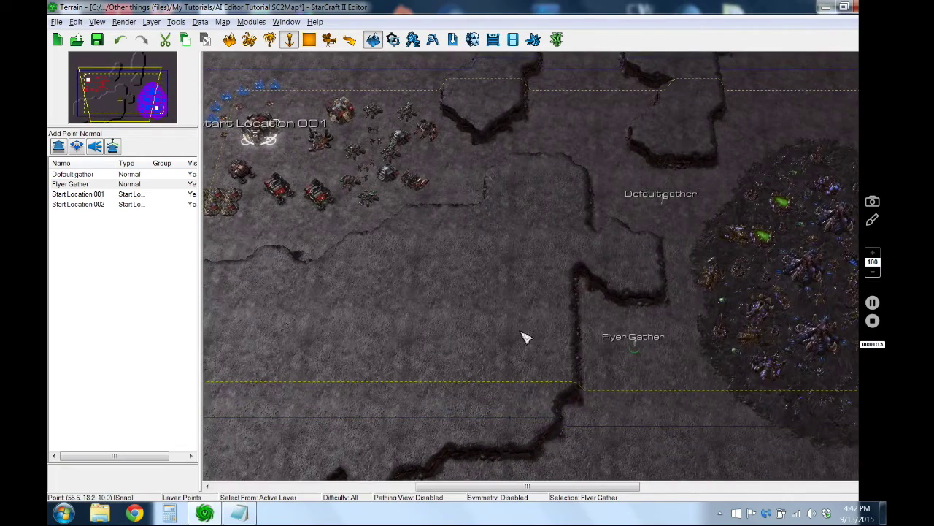
middle_click_drag(532, 338, 745, 343)
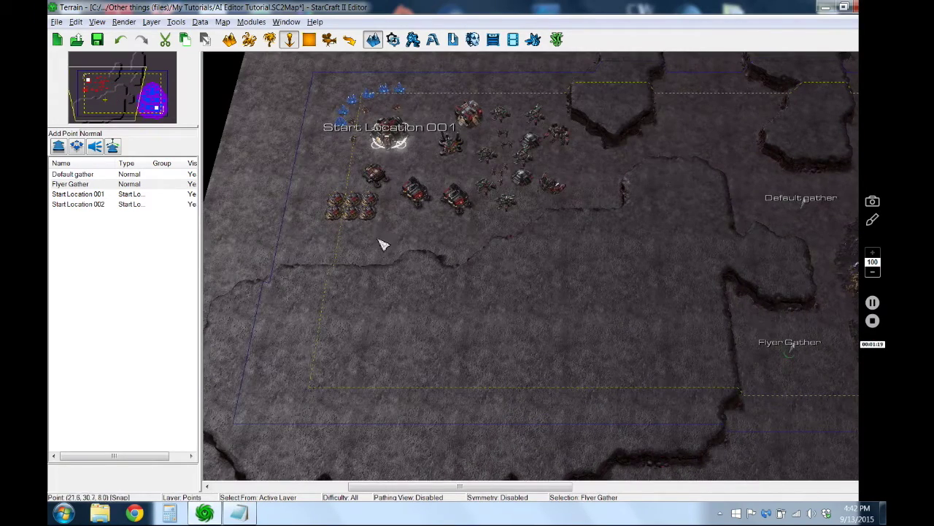
middle_click_drag(354, 207, 374, 257)
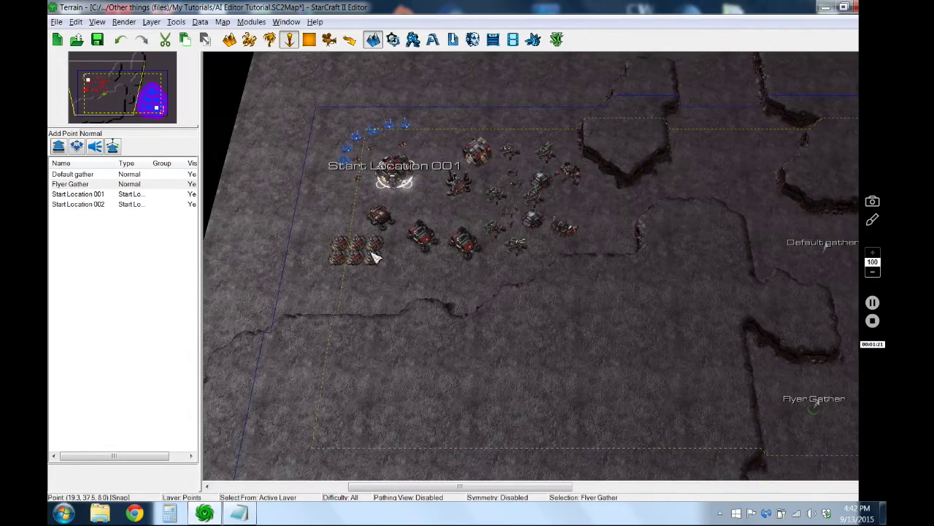
middle_click_drag(598, 252, 680, 360)
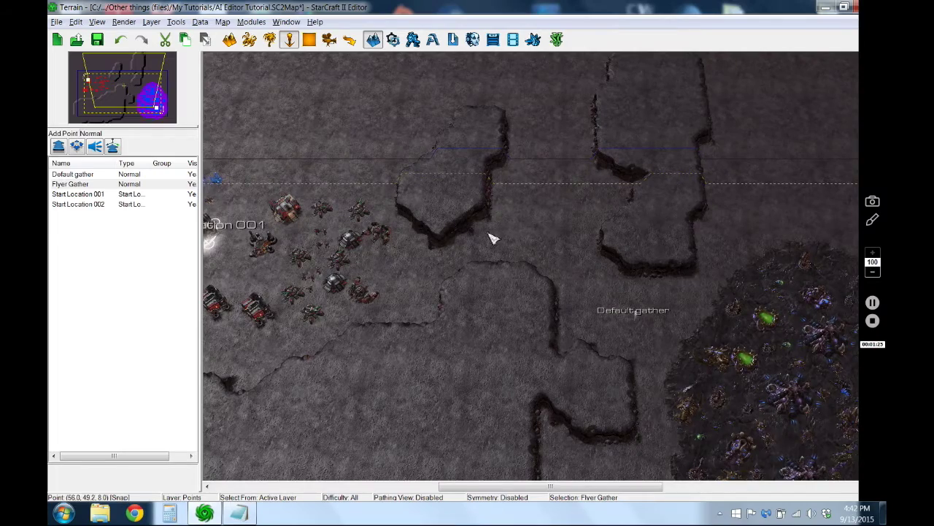
middle_click_drag(457, 392, 504, 233)
Place a point south of the Terran base named 'Flyer Waypoint'
left_click(58, 146)
scroll(467, 290, "up", 5)
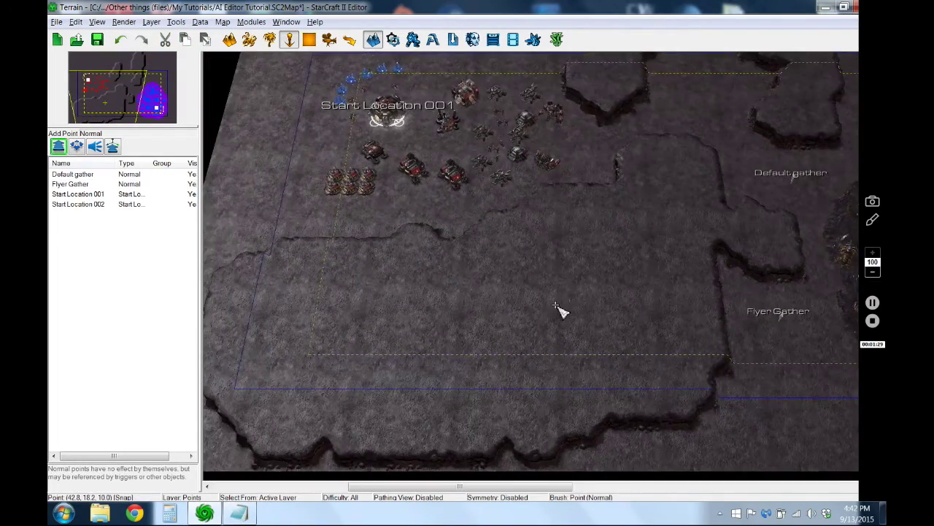
left_click(392, 349)
double_click(393, 345)
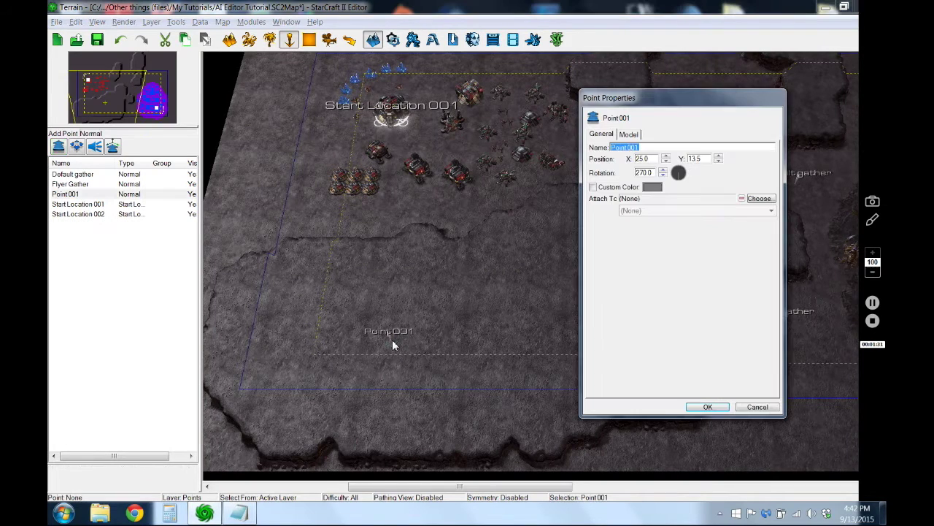
type("Flyer Waypoint")
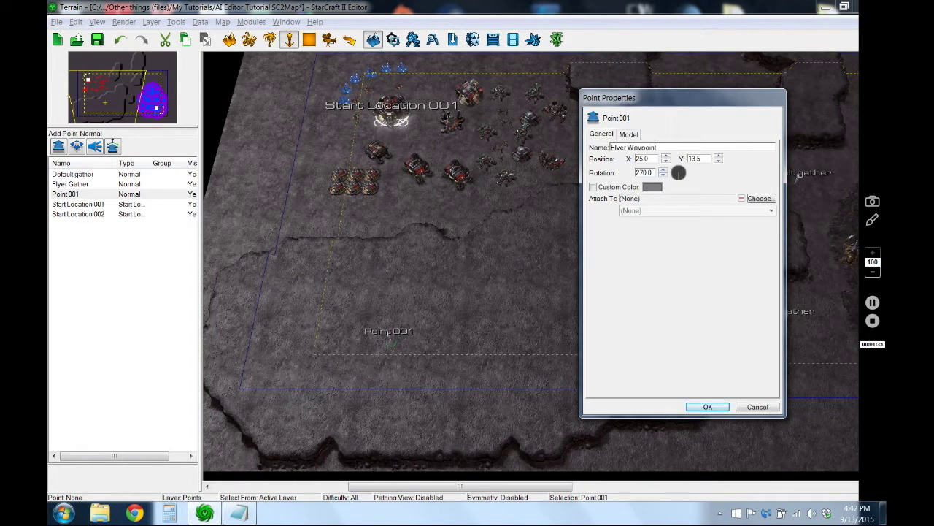
left_click(707, 407)
Place a point beside the Terran base named 'Flyer Target point' and review the checklist
scroll(448, 287, "up", 1)
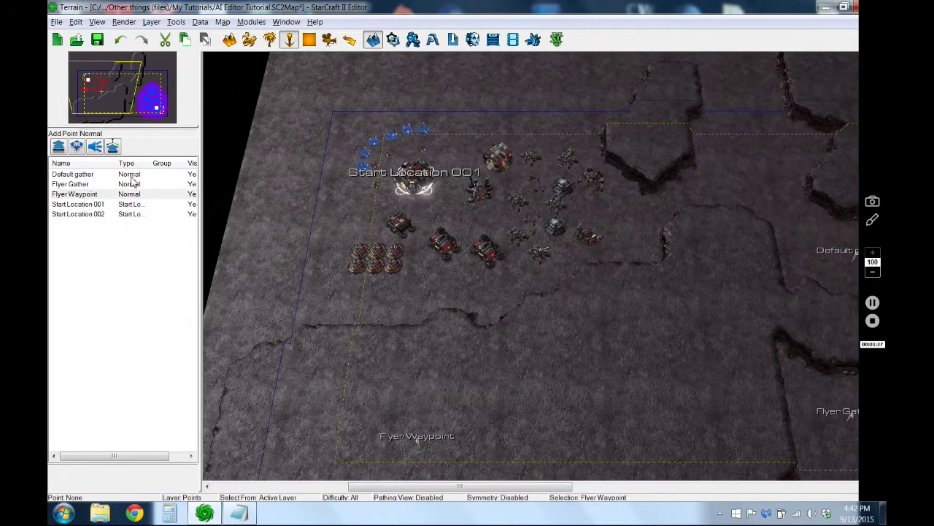
left_click(414, 273)
double_click(412, 271)
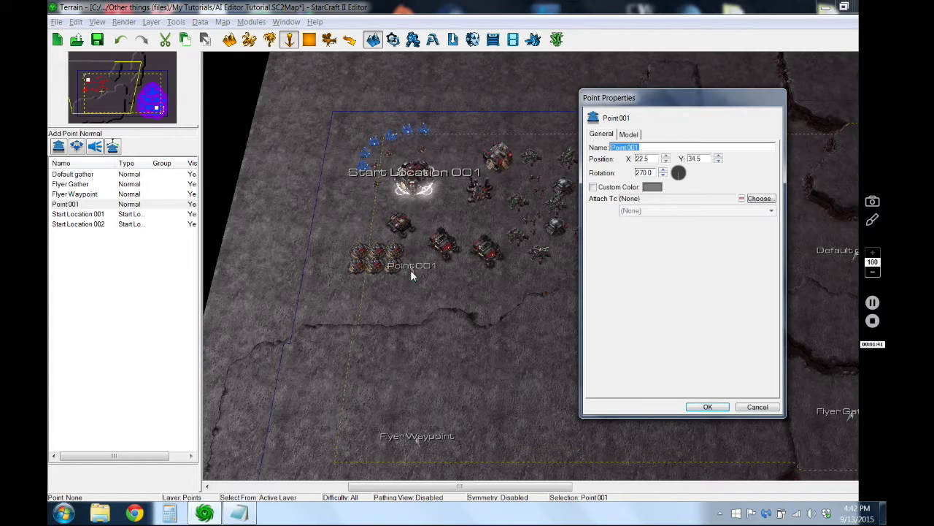
type("Flyer Target")
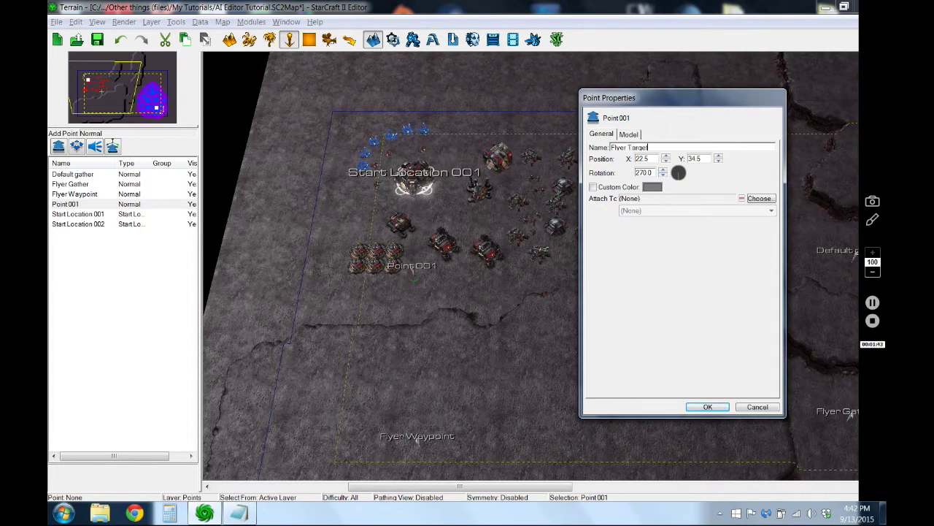
type(" point")
key("Return")
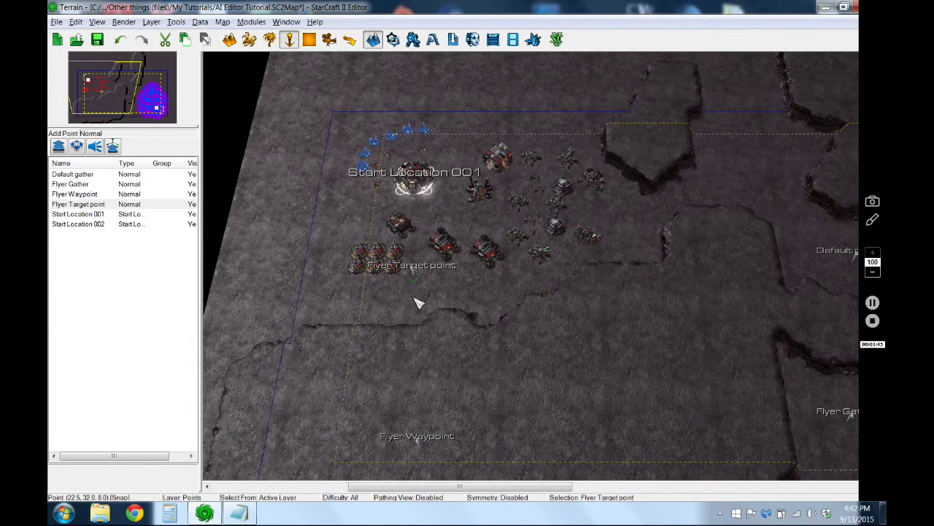
left_click(239, 513)
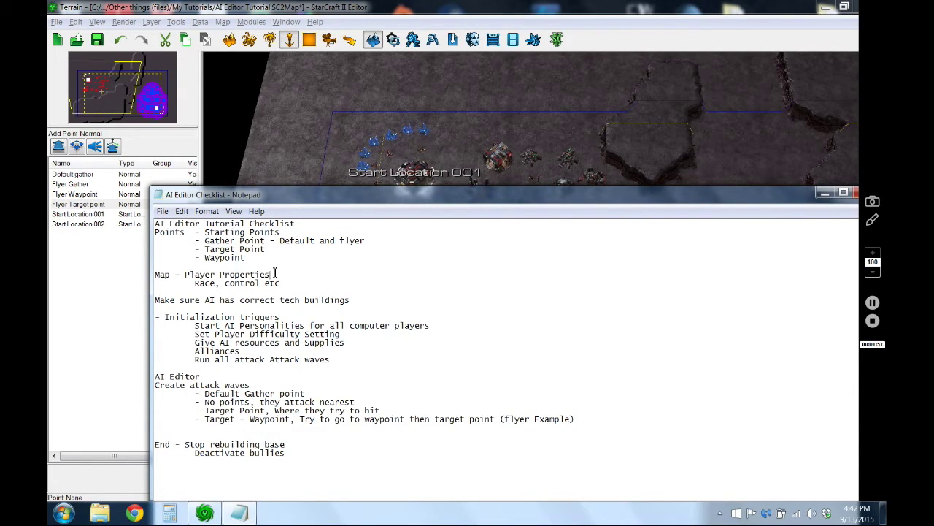
left_click(311, 9)
left_click(222, 22)
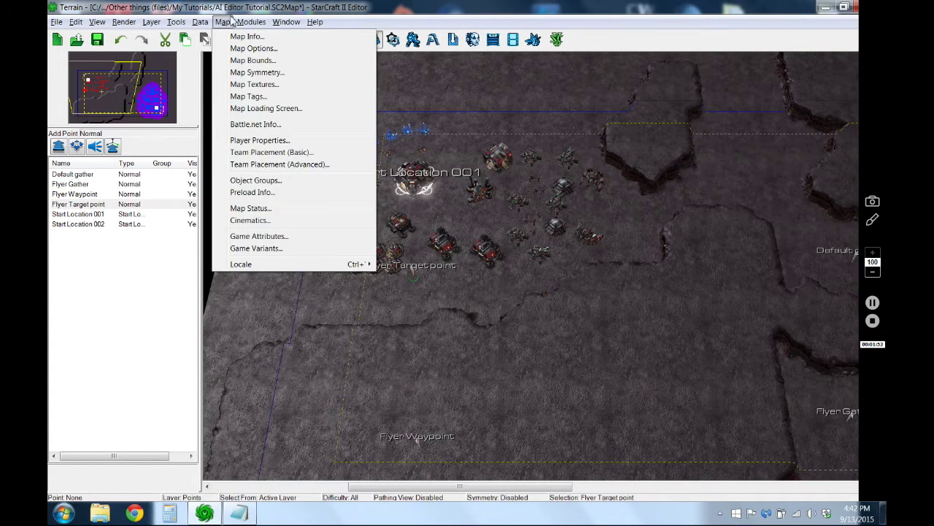
In Player Properties, make Player 2 a Computer-controlled Zerg AI starting at Start Location 002
left_click(254, 142)
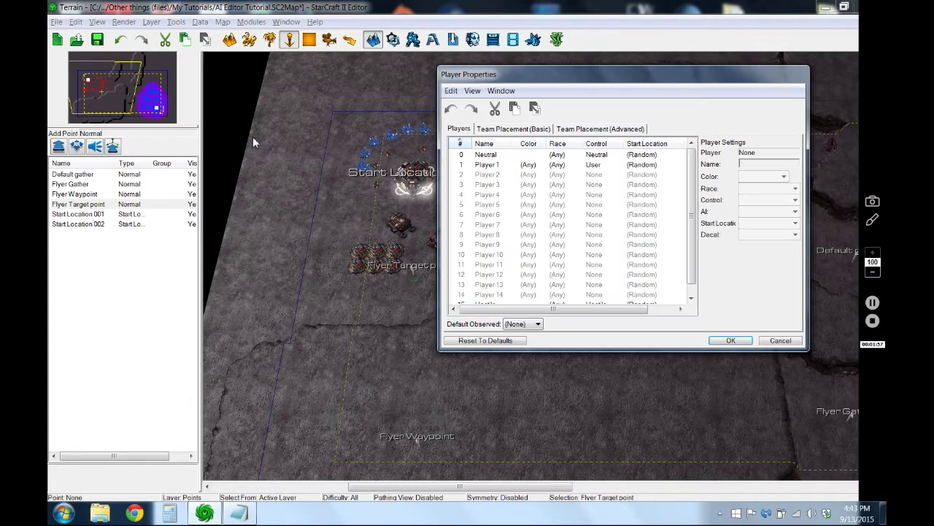
left_click(541, 176)
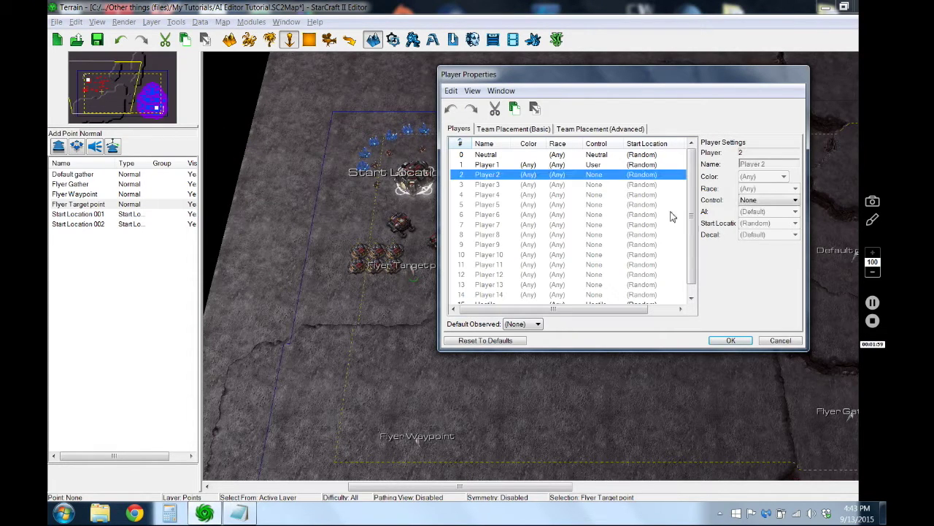
left_click(754, 204)
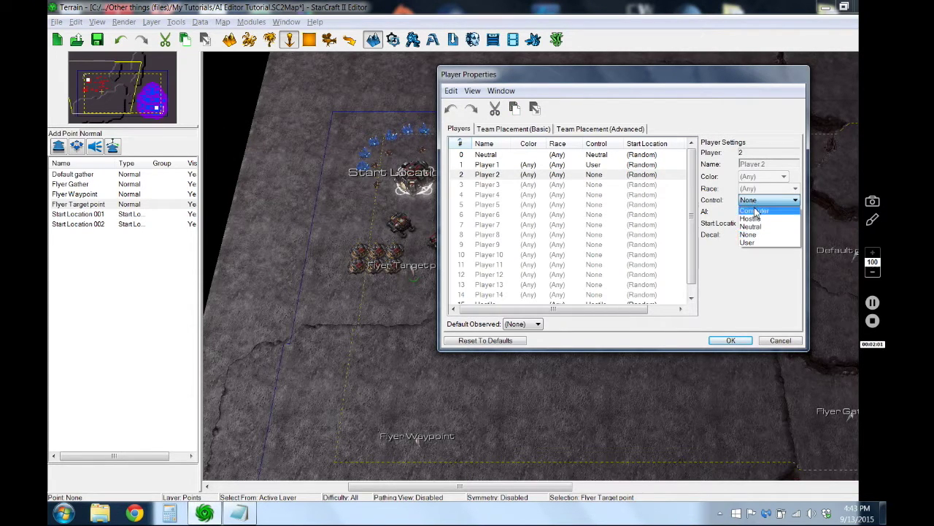
left_click(756, 210)
left_click(757, 213)
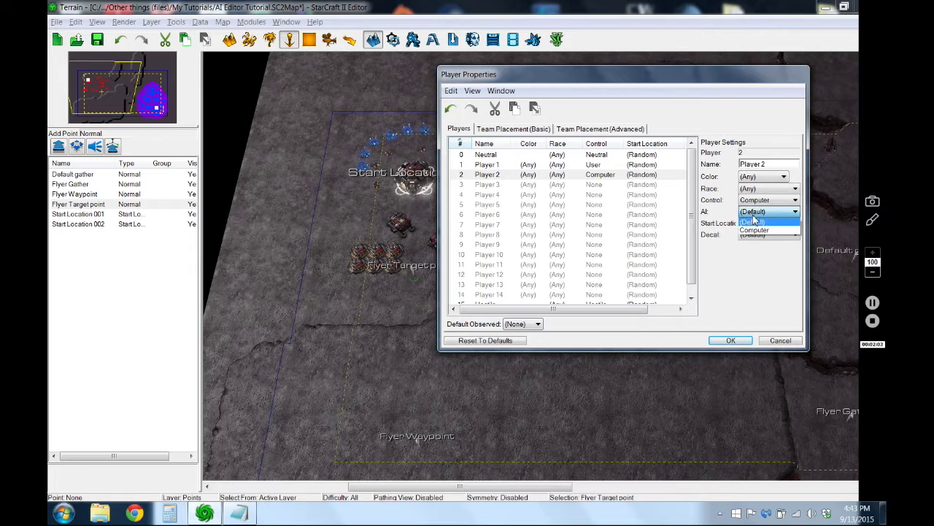
left_click(754, 227)
left_click(756, 225)
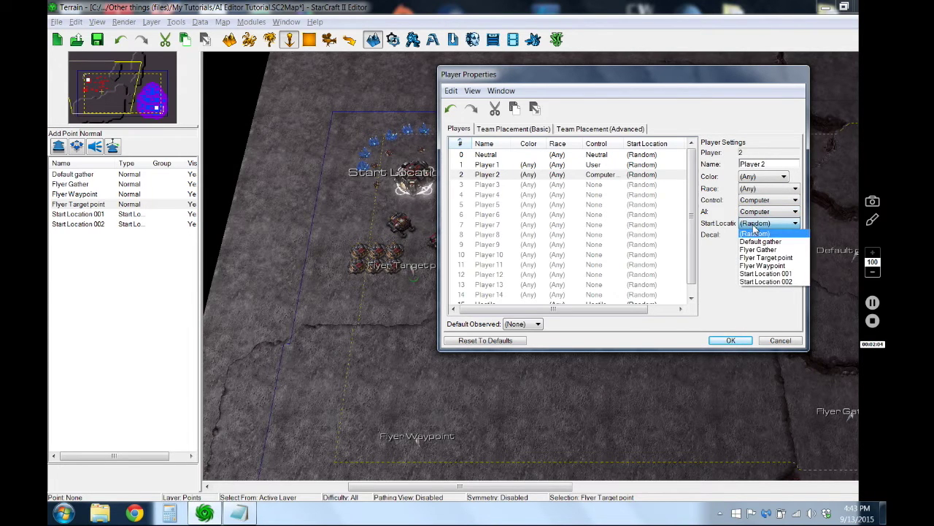
left_click(767, 282)
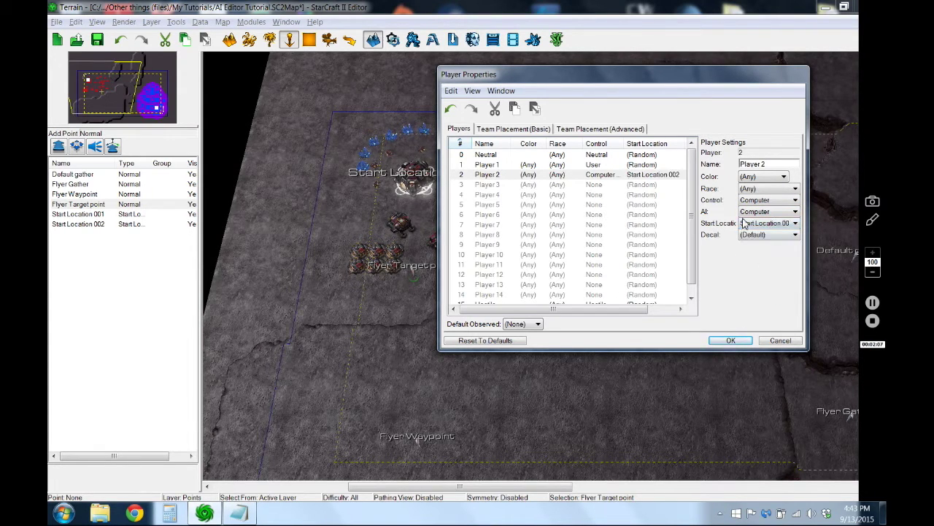
left_click(750, 191)
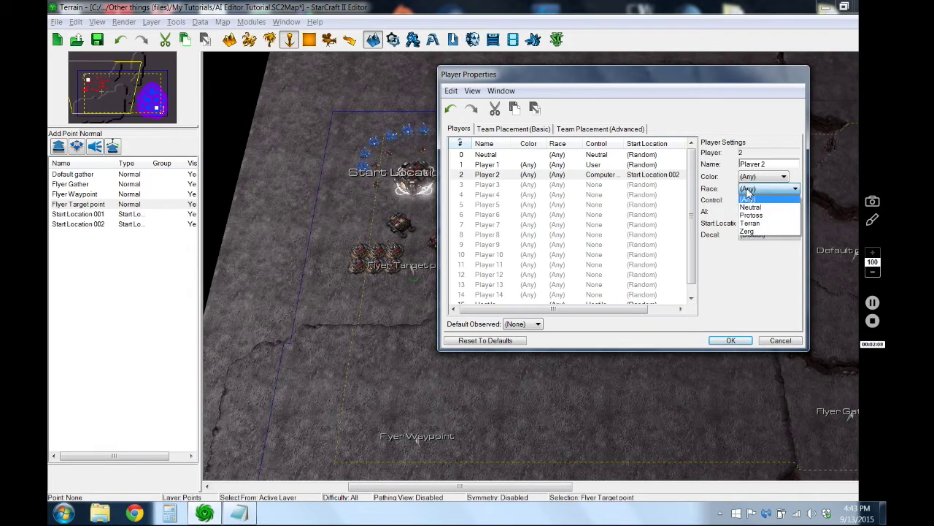
left_click(754, 231)
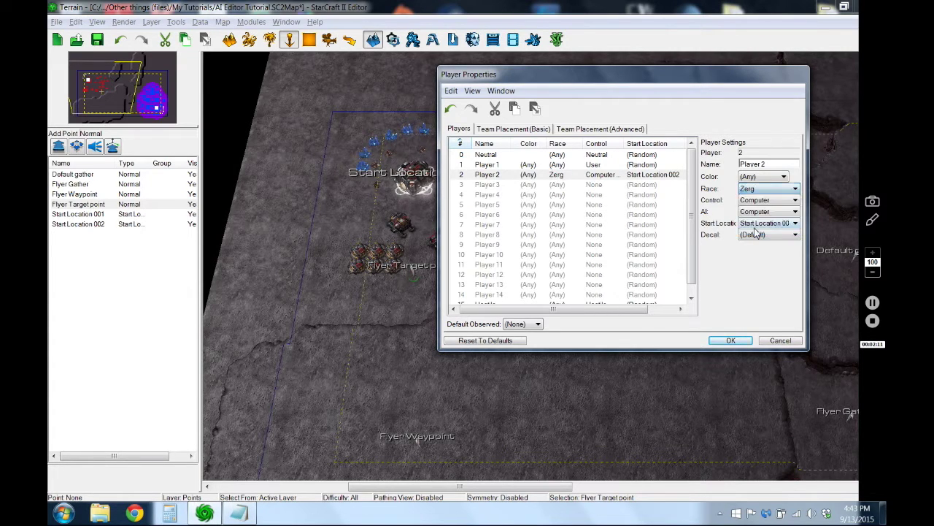
Start Player 1 at Start Location 001 and apply the player settings
left_click(540, 166)
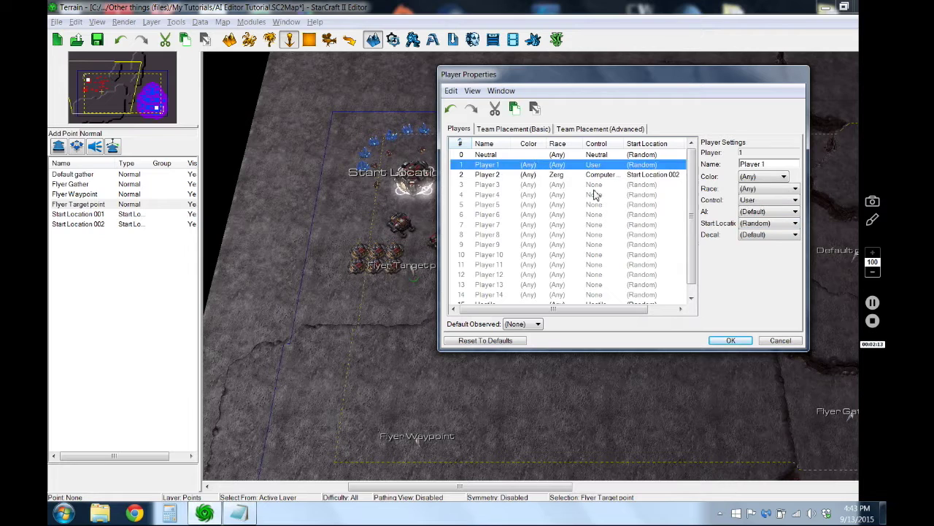
left_click(760, 224)
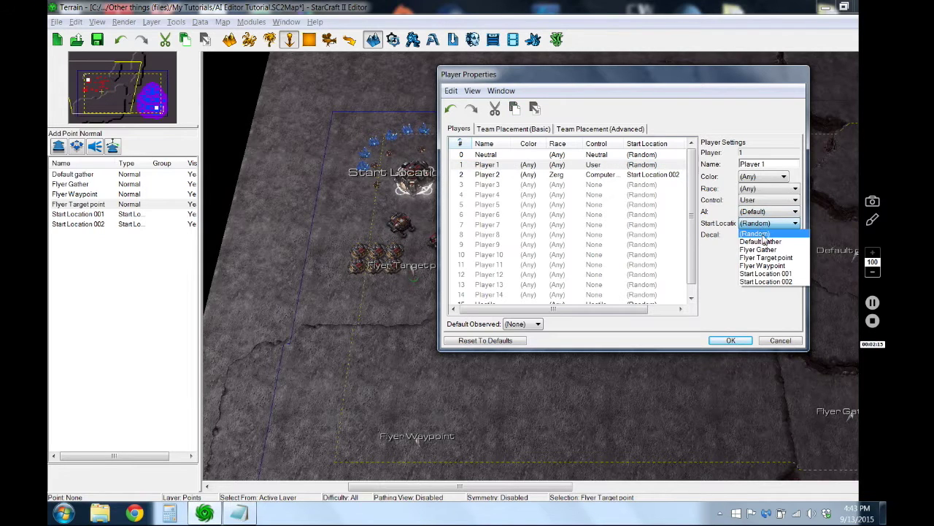
left_click(765, 273)
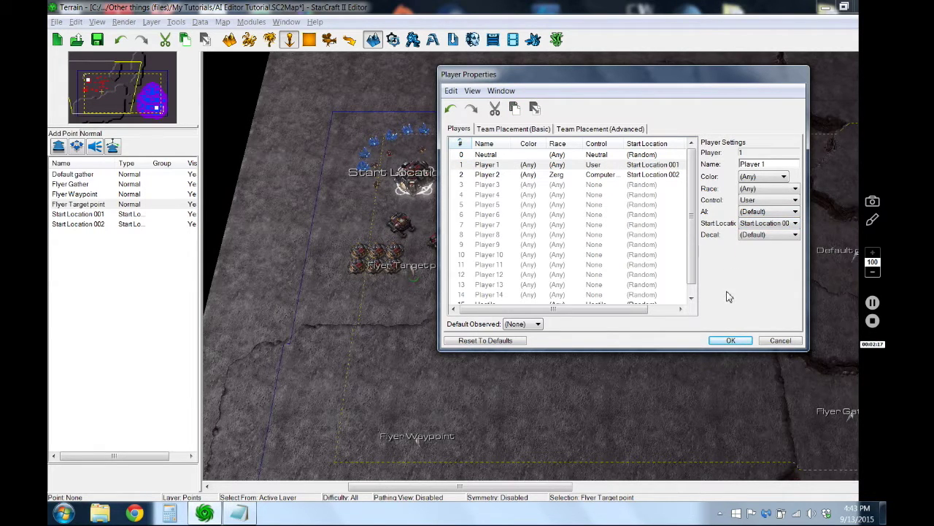
left_click(640, 176)
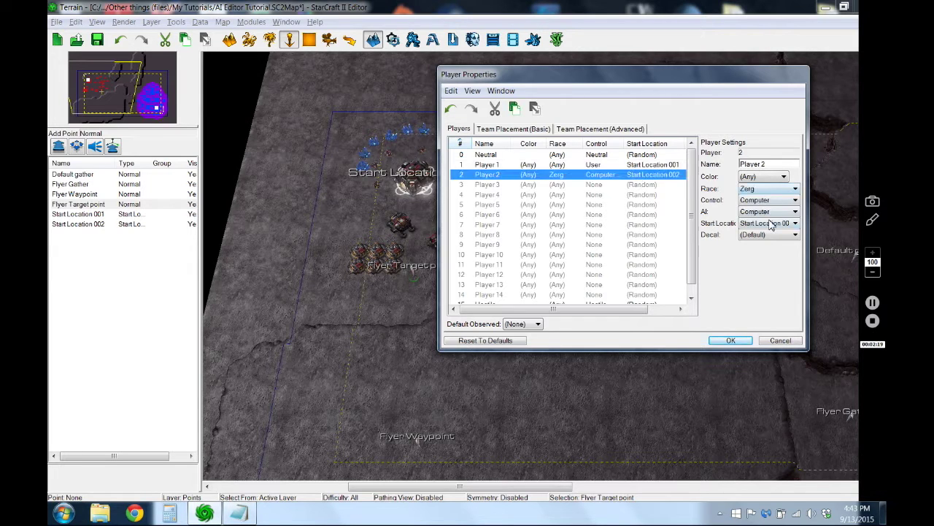
left_click(732, 340)
left_click(239, 513)
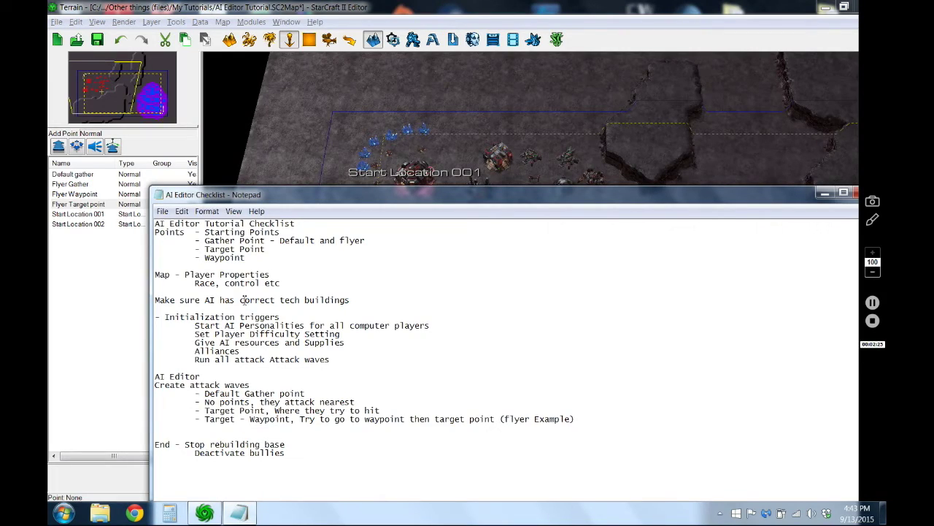
Pan to the Zerg base, switch to the Units layer and select the Roach Warren
key("alt+Tab")
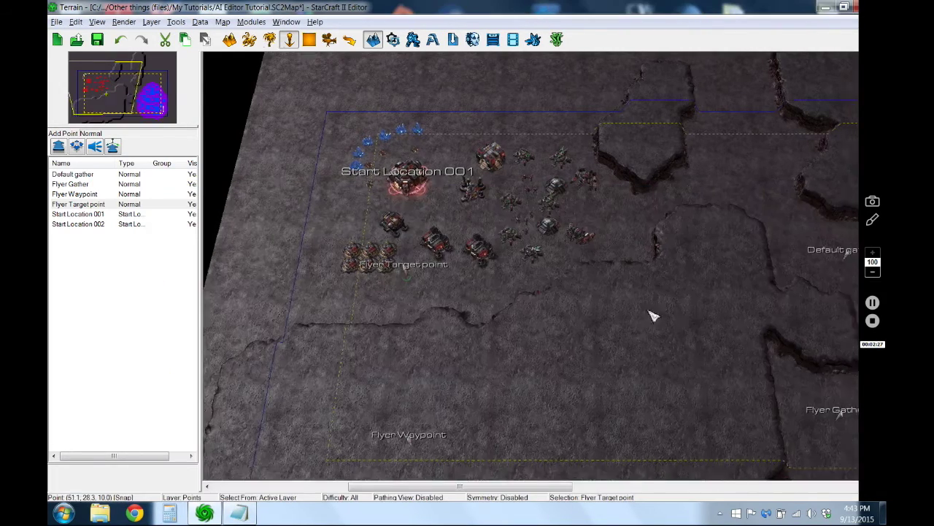
middle_click_drag(653, 315, 531, 307)
scroll(520, 306, "up", 2)
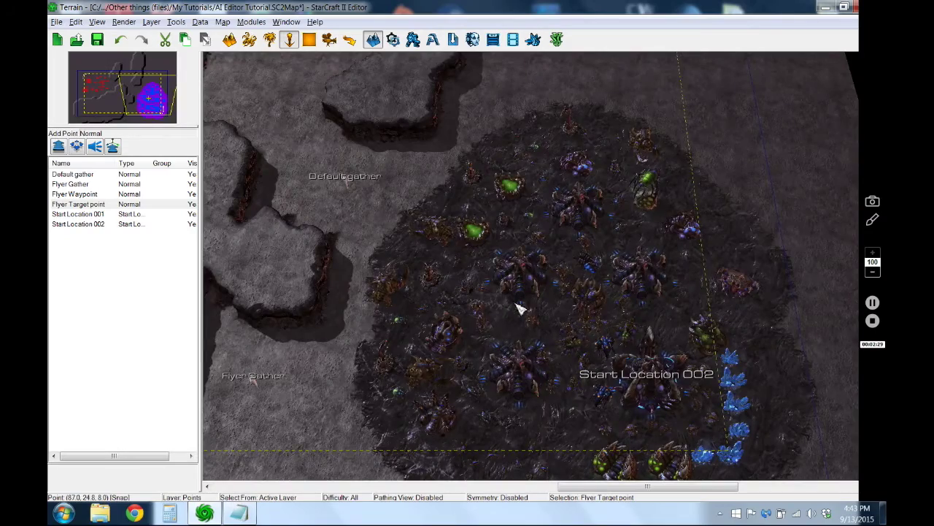
scroll(533, 301, "down", 1)
scroll(533, 307, "up", 2)
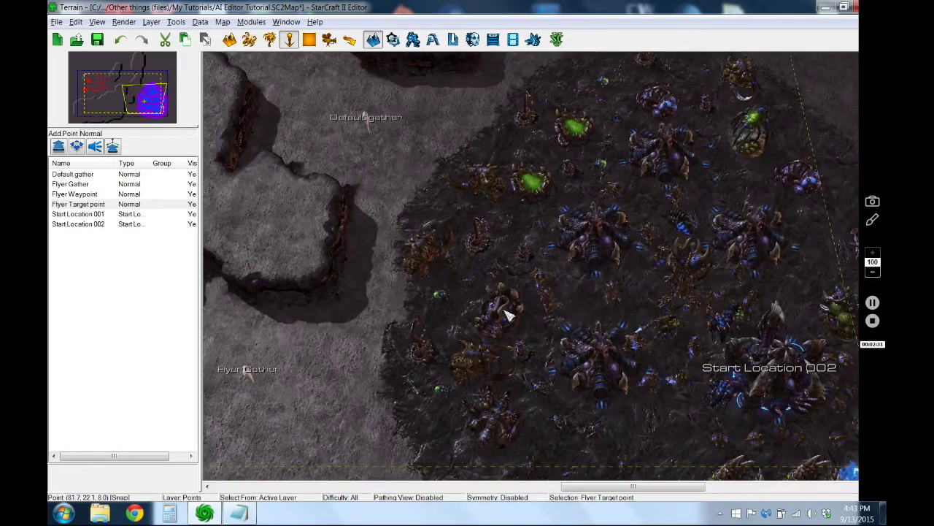
left_click(509, 316)
key("u")
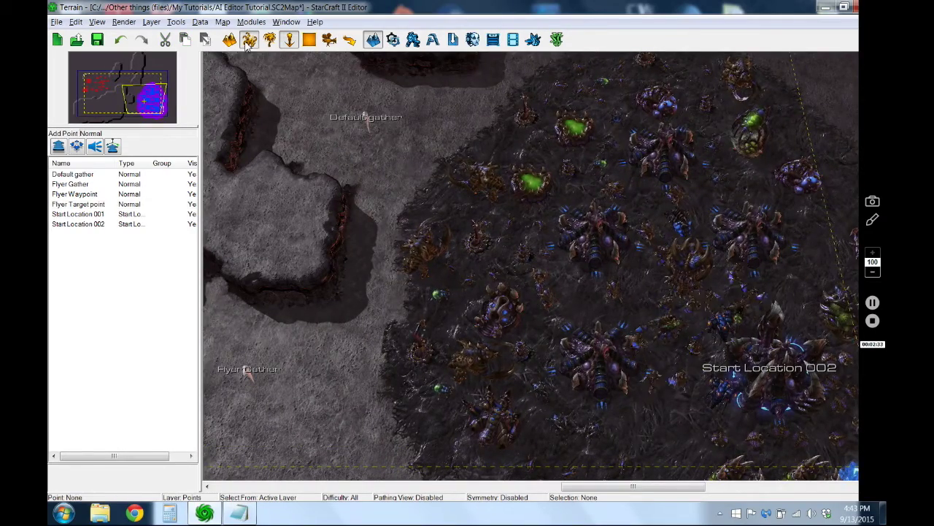
left_click(502, 315)
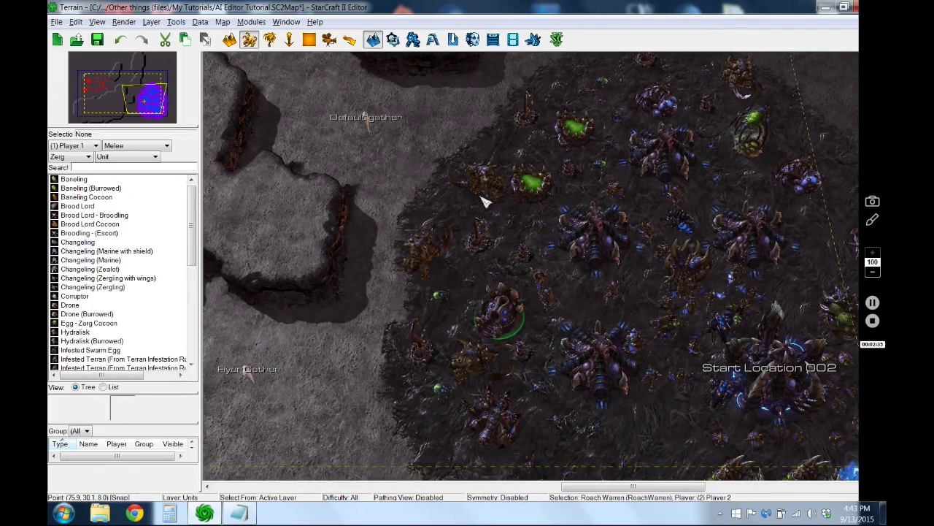
Check the AI checklist, moving it up out of the way, then return to the map
scroll(409, 219, "down", 2)
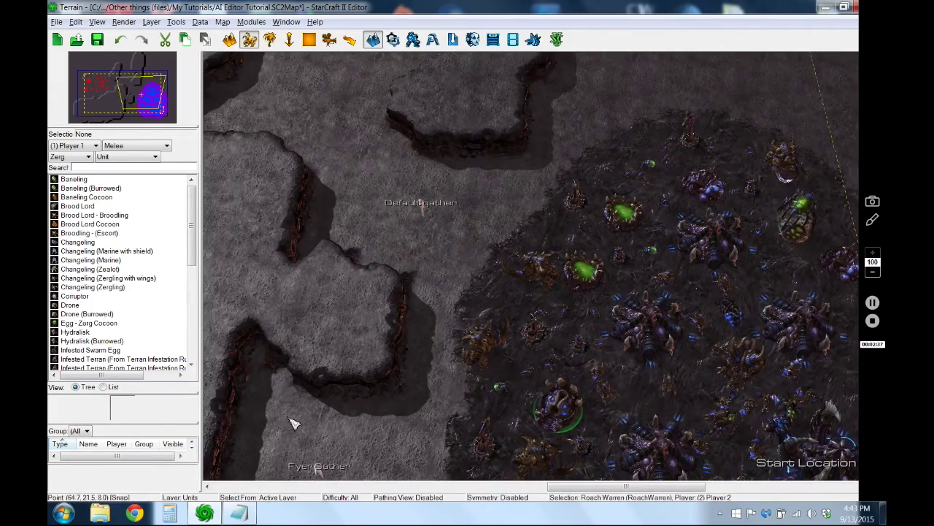
left_click(239, 514)
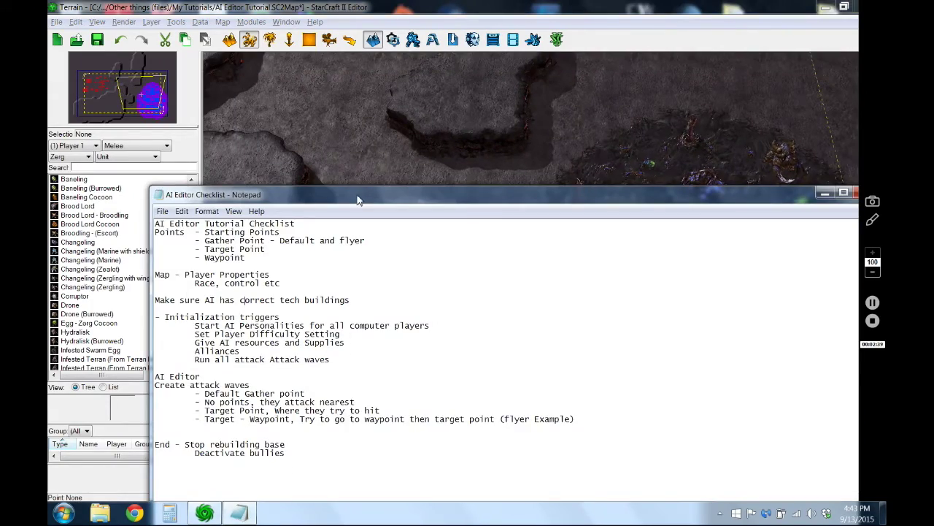
left_click_drag(359, 198, 348, 153)
left_click(470, 6)
scroll(569, 241, "up", 1)
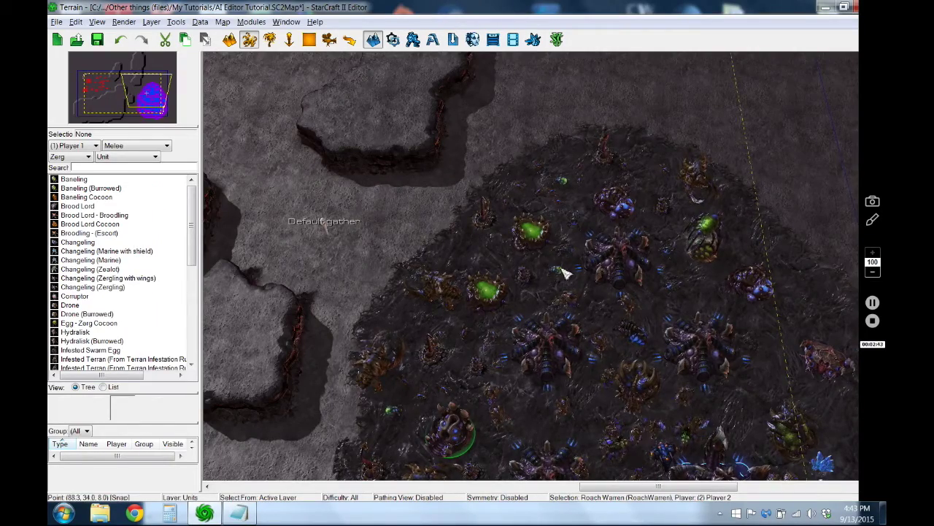
Inspect the Roach's AI settings in its unit properties, then close them
double_click(575, 231)
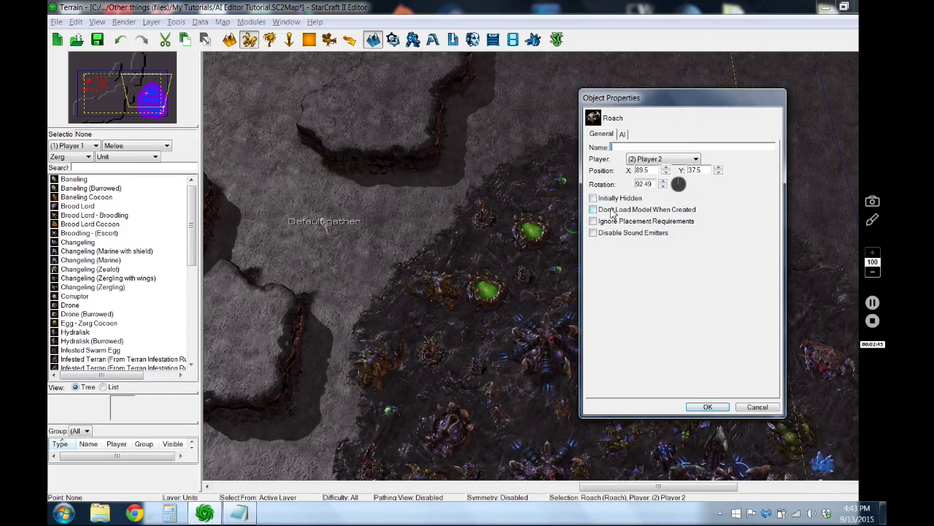
left_click(623, 135)
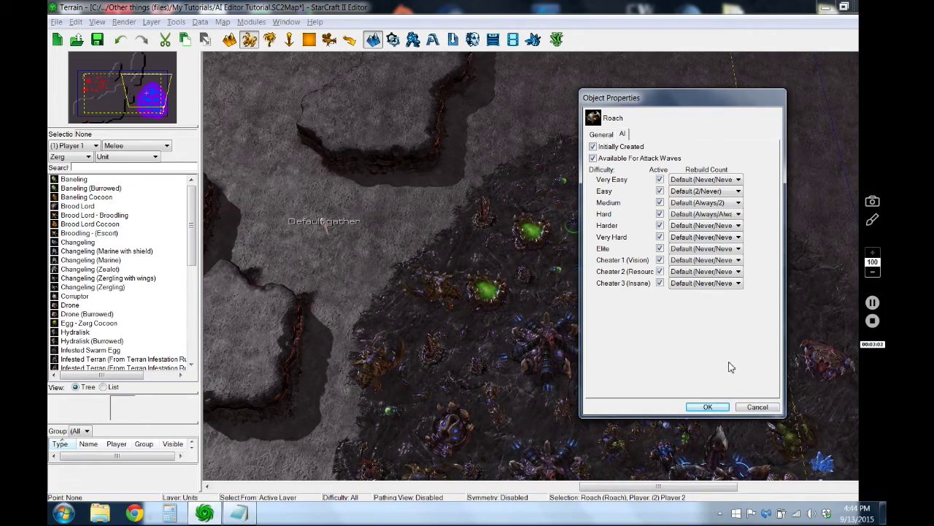
left_click(758, 408)
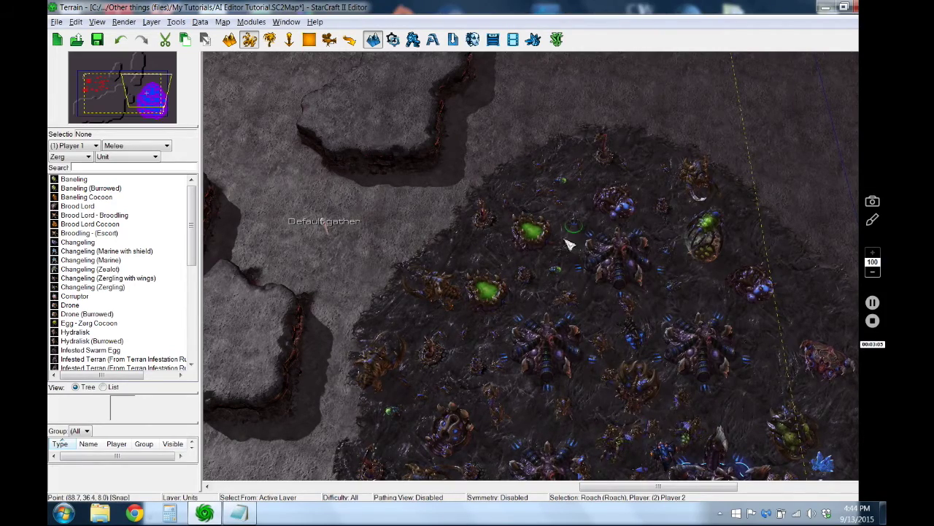
Pan toward Start Location 002, glance at the checklist and bring up the Trigger Editor
key("Down")
key("Left")
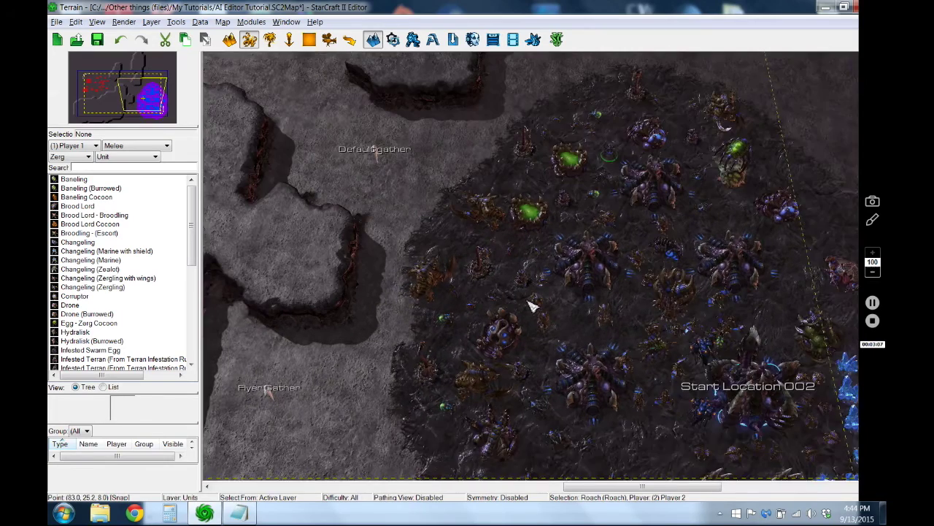
key("alt+Tab")
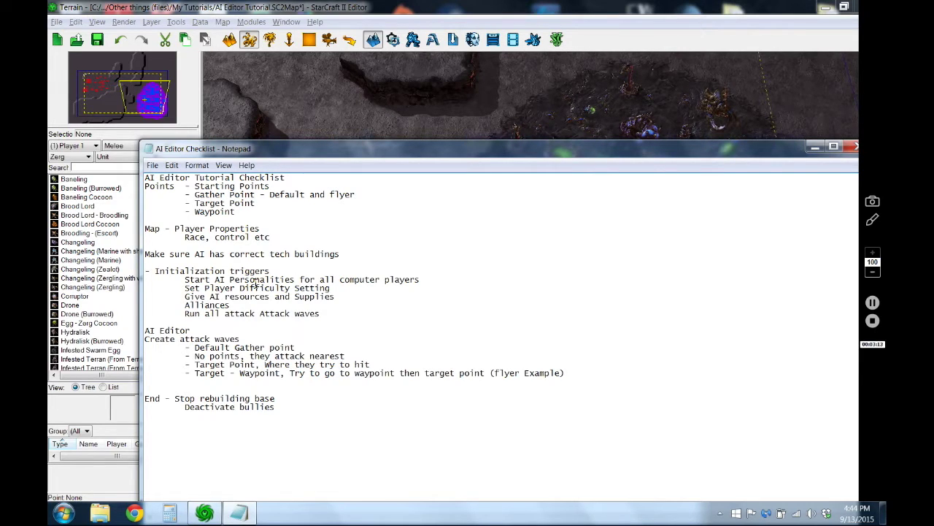
left_click(392, 40)
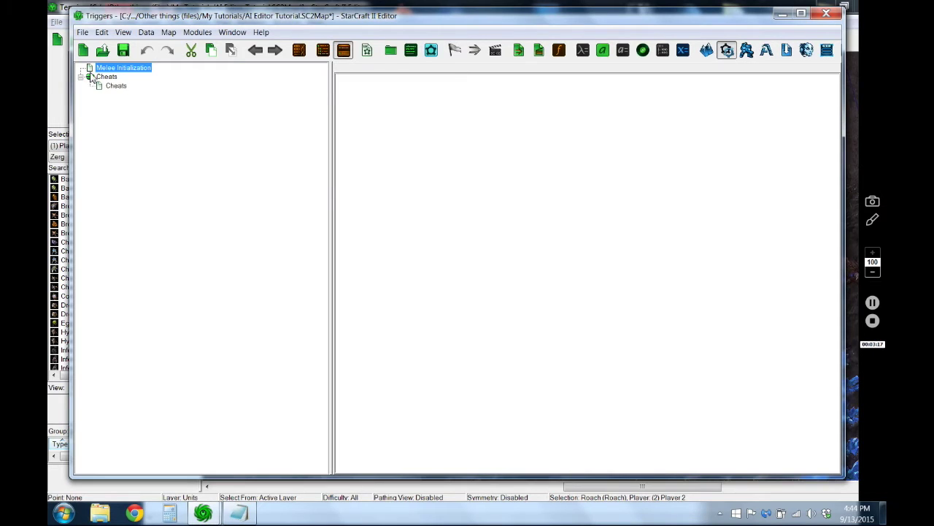
Search Melee Initialization's new action for 'start ai p' and pick Start AI Personalities For All Players
left_click(81, 77)
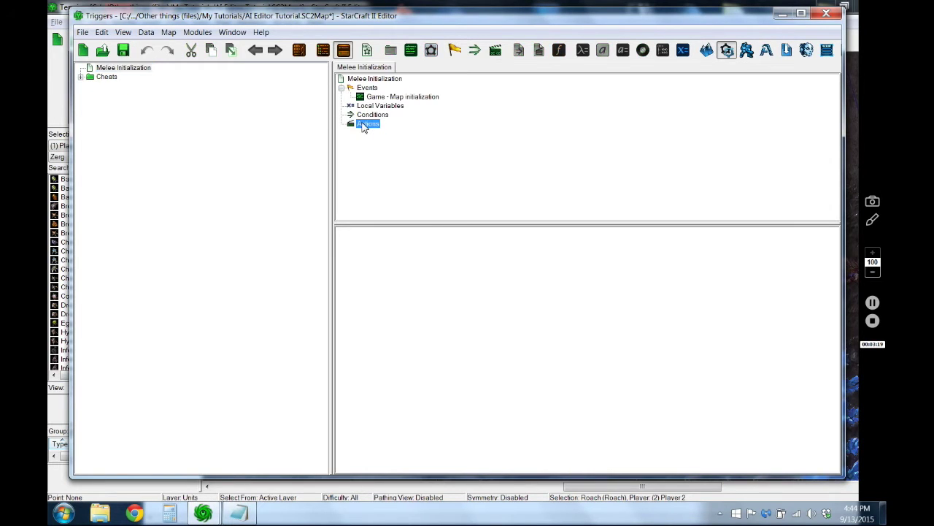
double_click(365, 124)
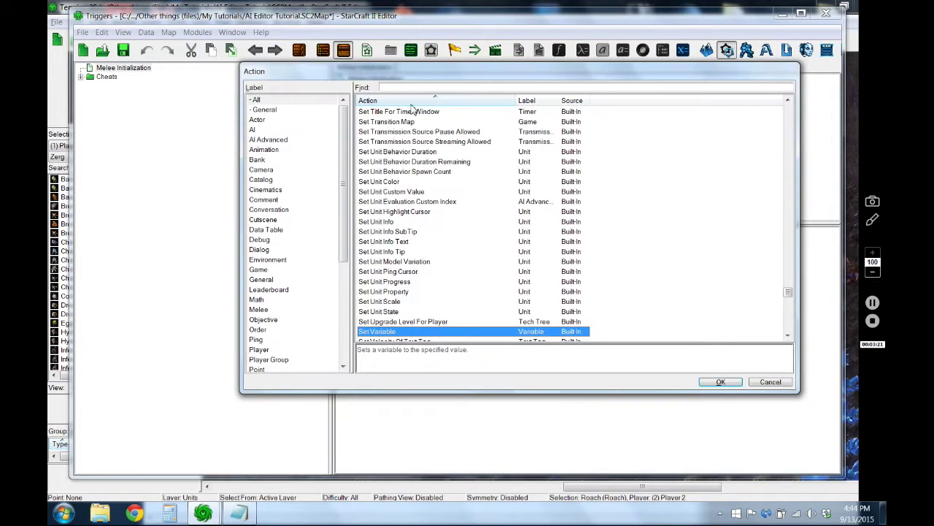
type("start")
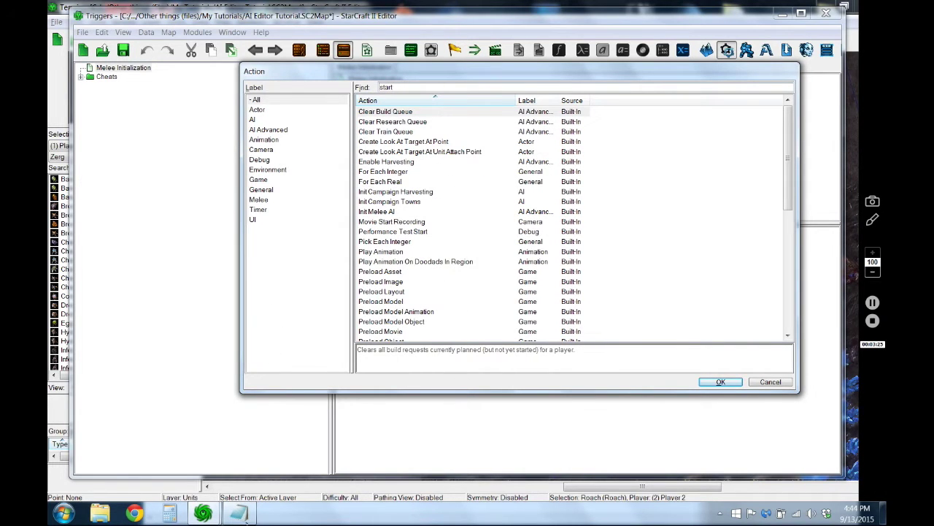
left_click(238, 514)
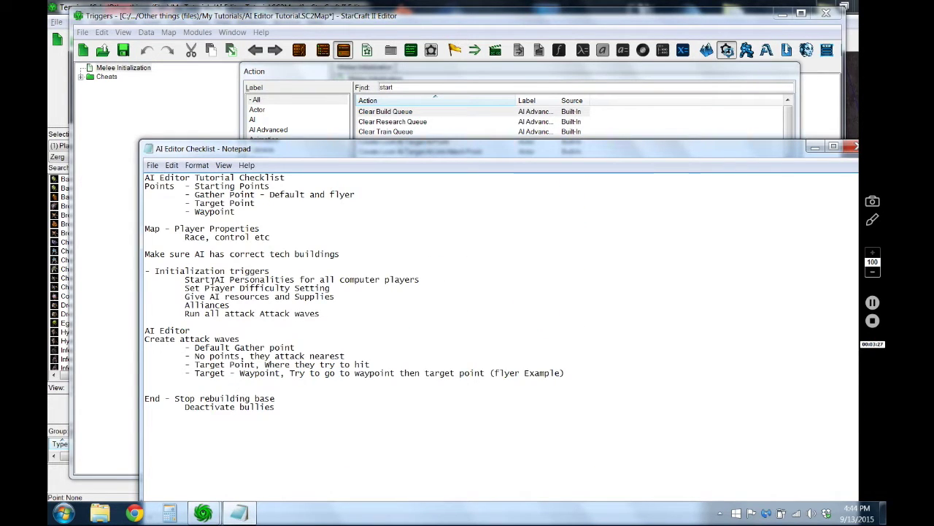
left_click(404, 87)
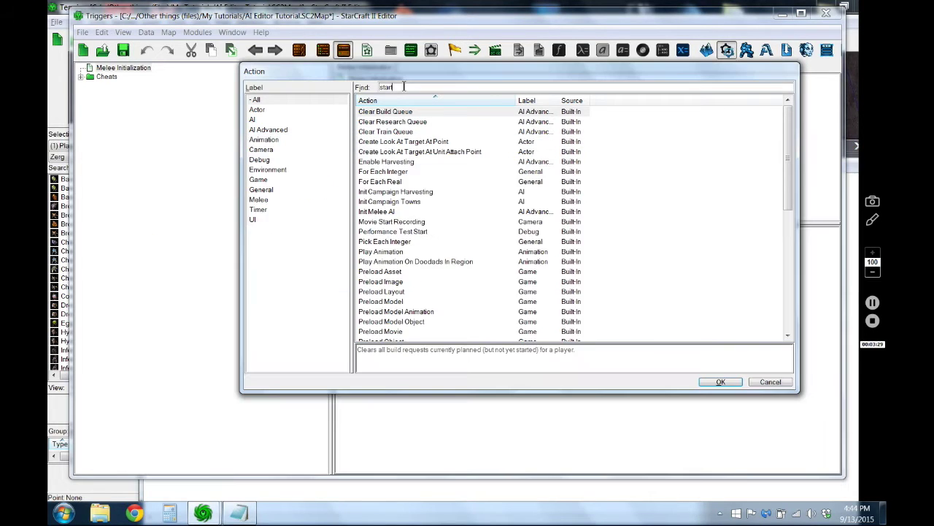
type("ai p")
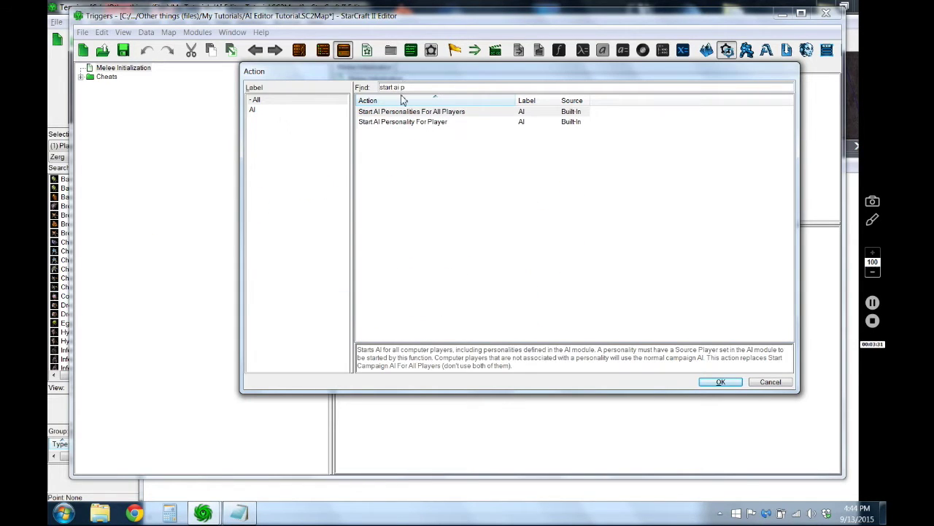
left_click(416, 112)
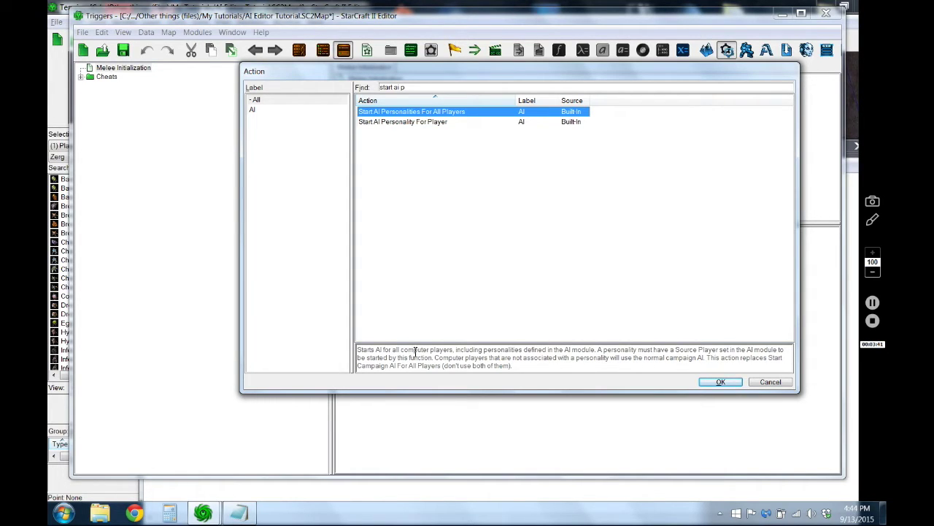
Read the action's warning about combining actions, add it to the trigger, and revisit the checklist
left_click_drag(565, 350, 592, 350)
left_click(751, 357)
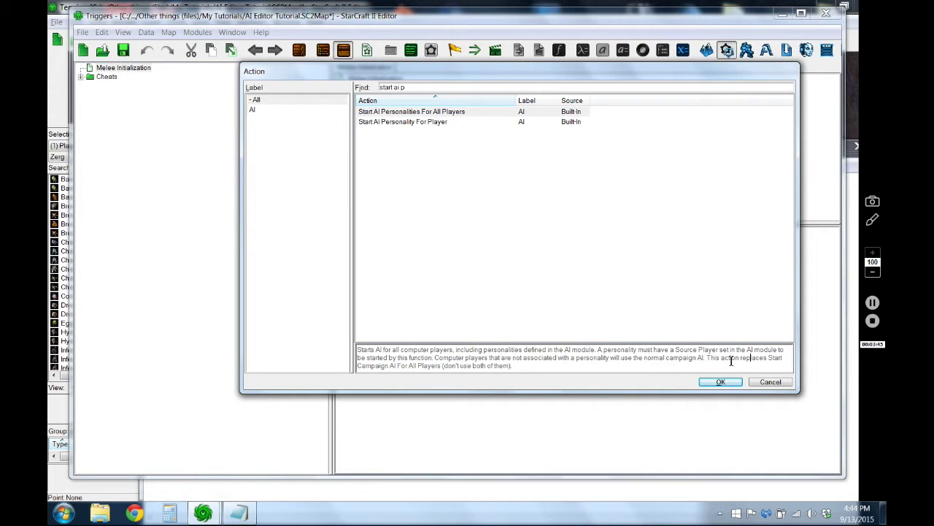
left_click_drag(707, 358, 509, 367)
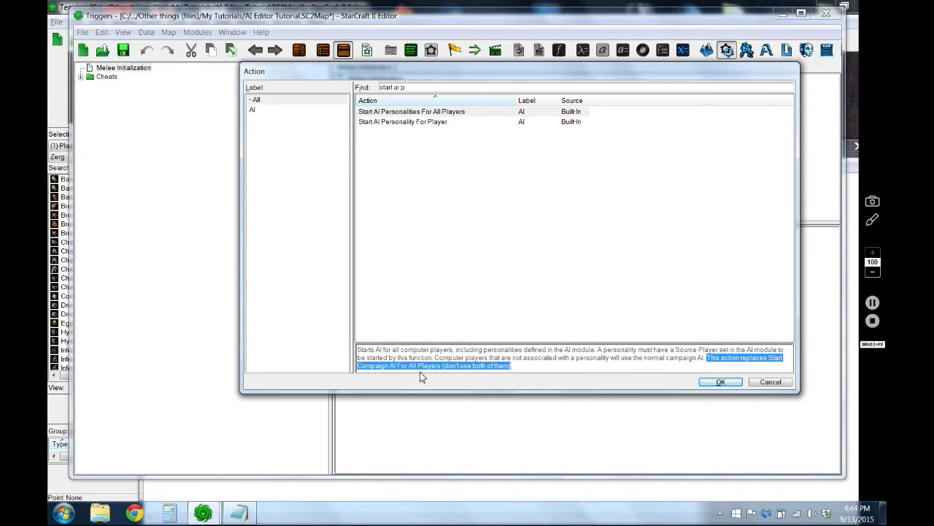
left_click(708, 383)
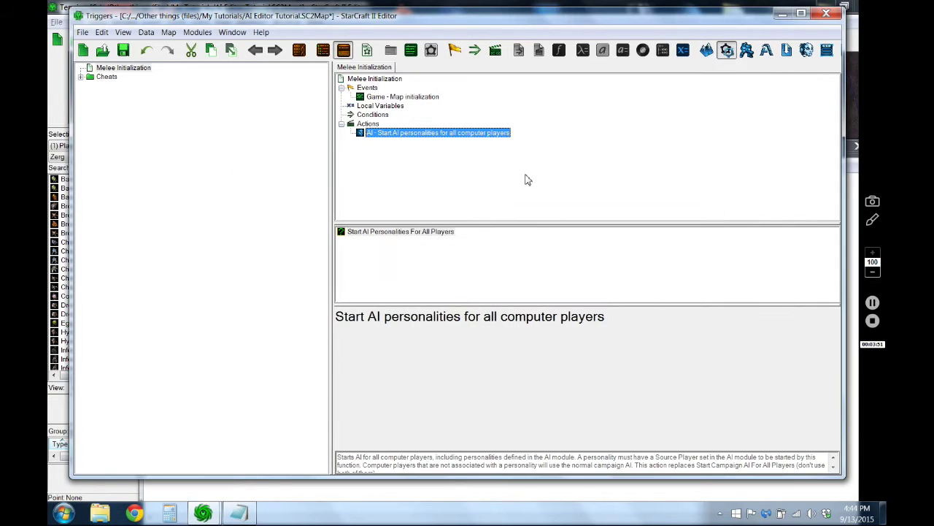
left_click(239, 513)
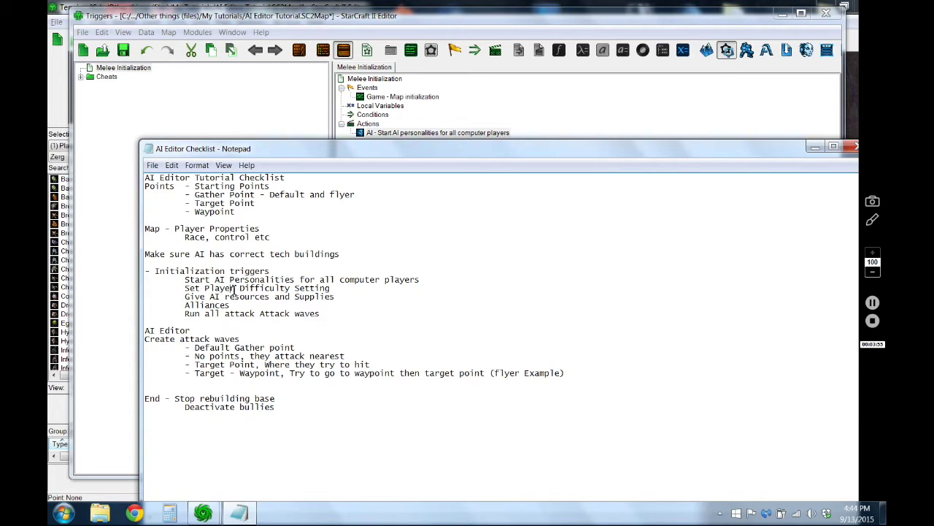
Add a Set Player Difficulty Level action to Melee Initialization
left_click(398, 133)
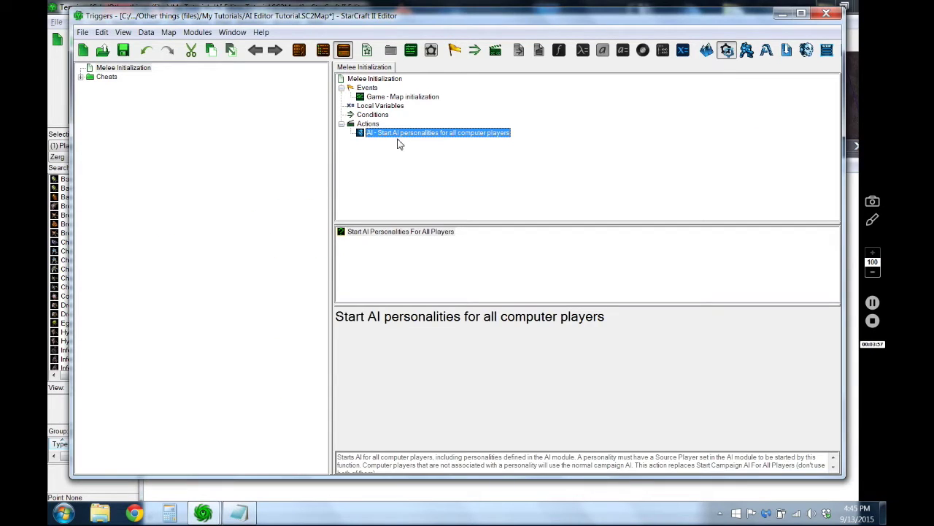
double_click(396, 134)
left_click(428, 87)
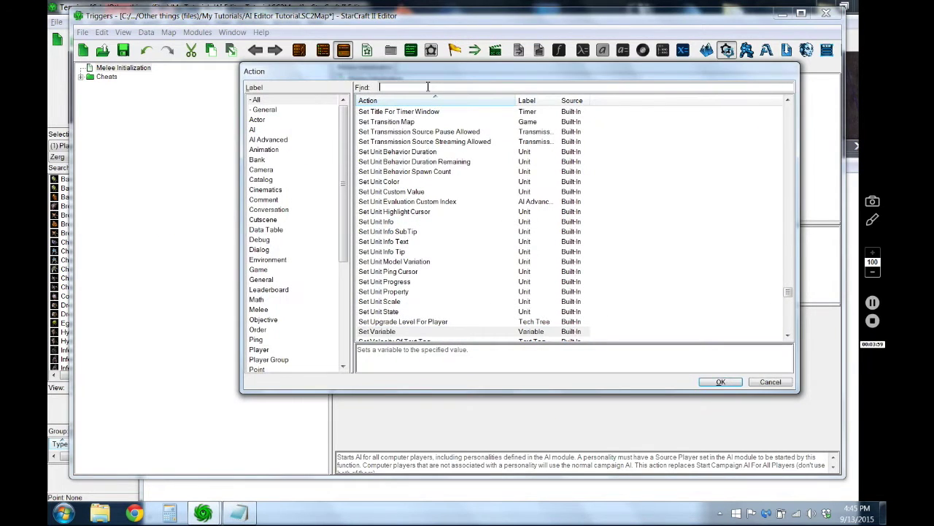
type("difficul")
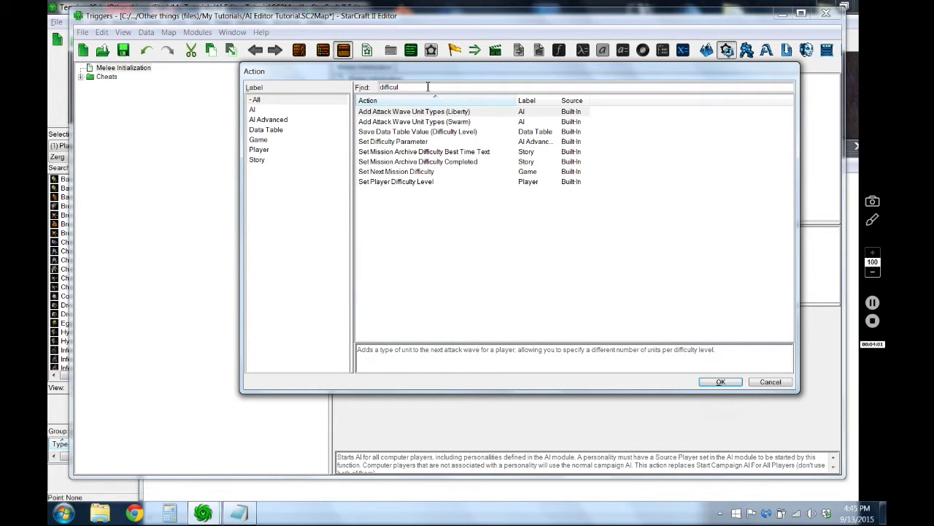
left_click(414, 182)
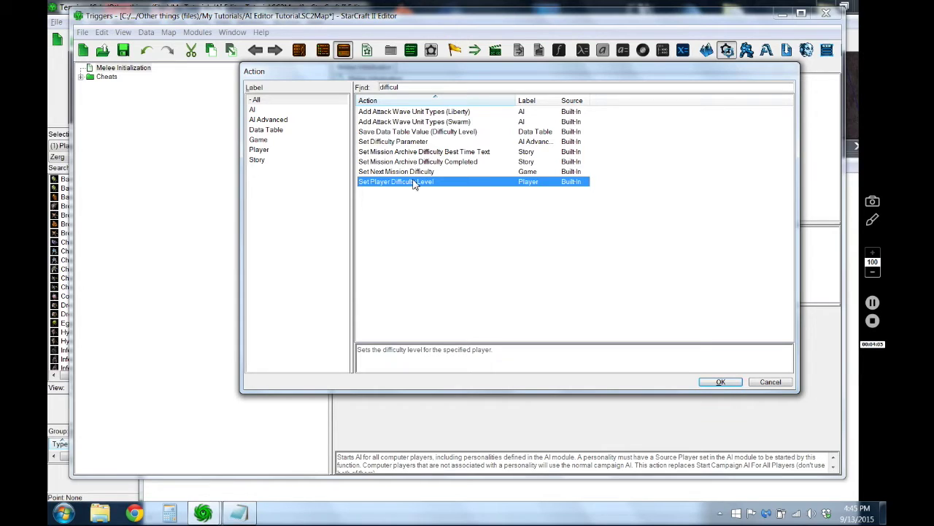
left_click(728, 381)
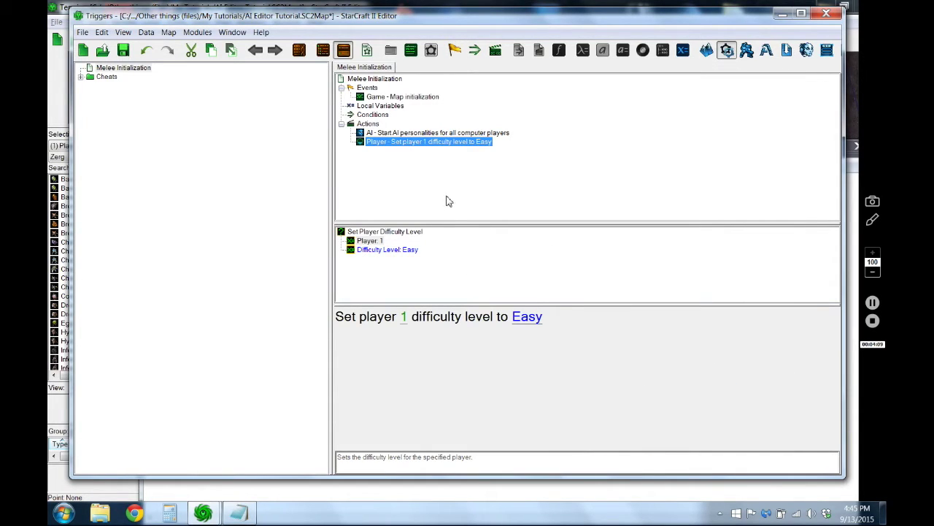
Set the difficulty action to player 2 at Hard, then return to the checklist
left_click(404, 320)
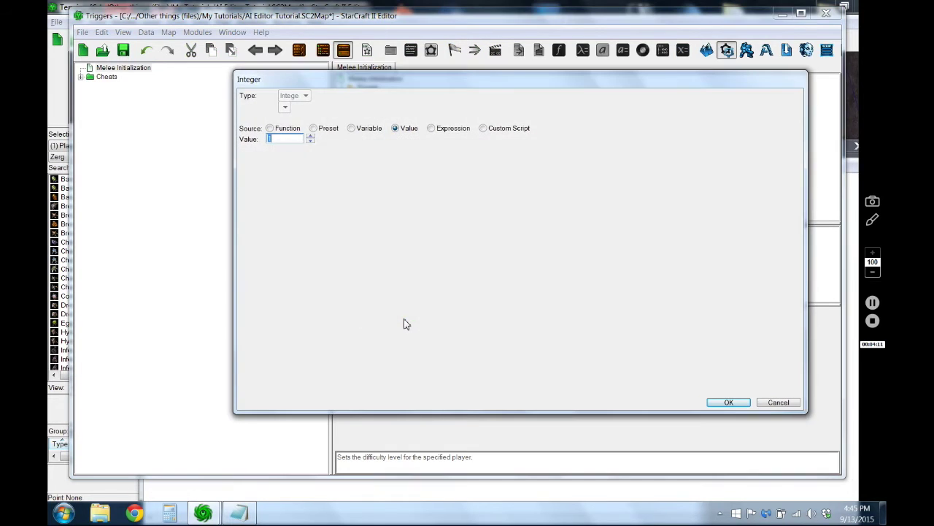
type("2")
key("Return")
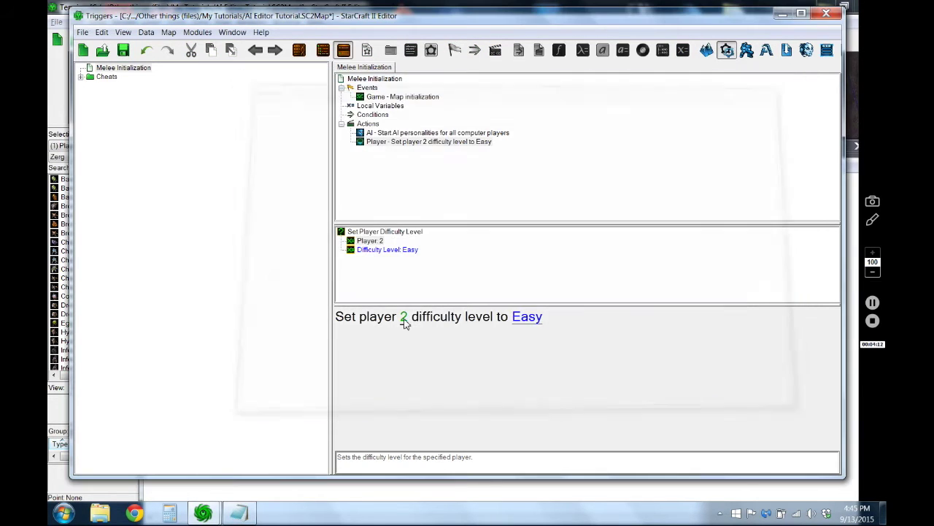
left_click(528, 322)
left_click(341, 141)
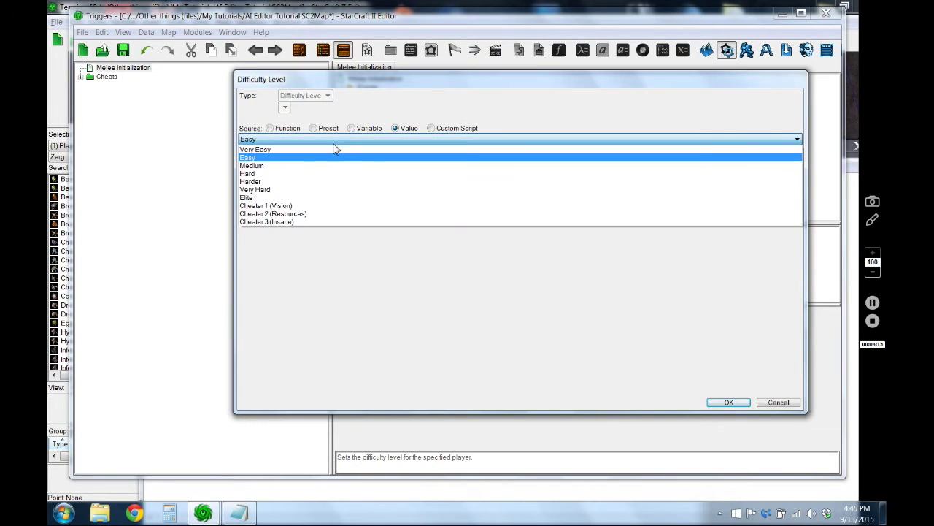
left_click(284, 176)
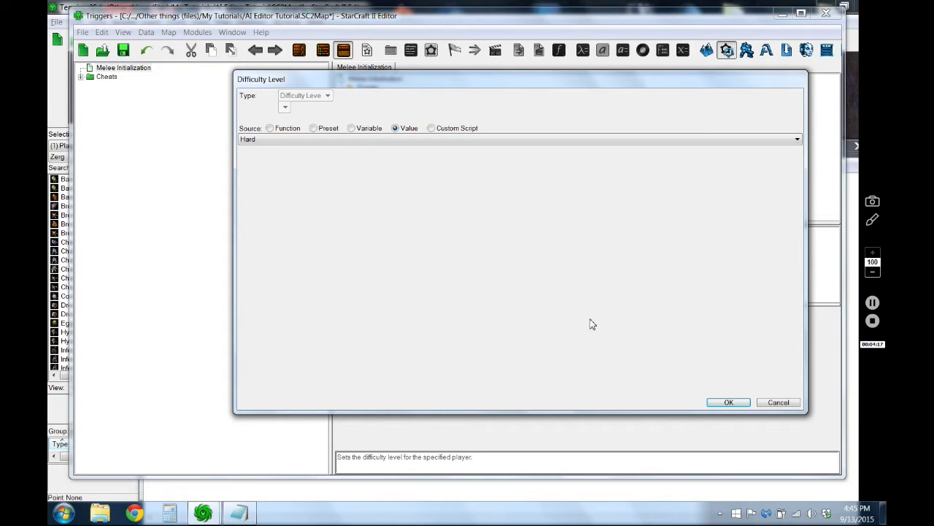
left_click(719, 402)
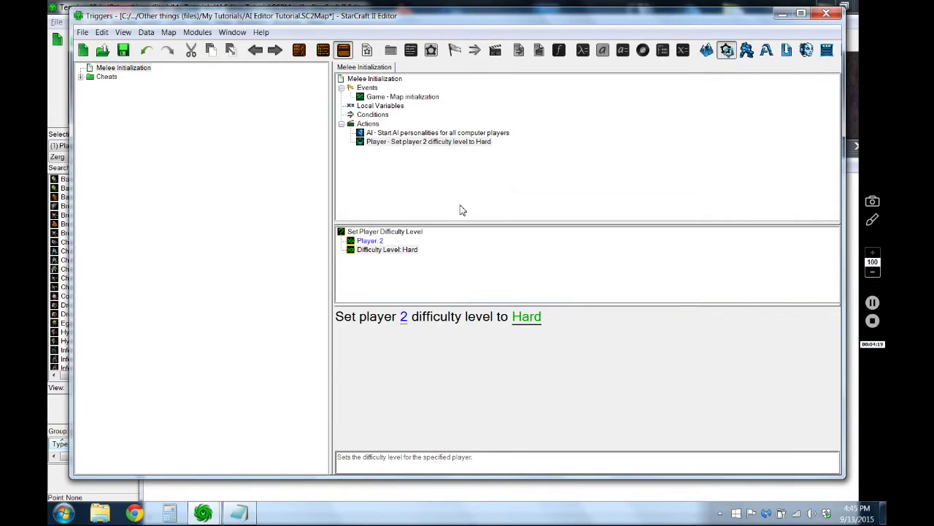
left_click(404, 142)
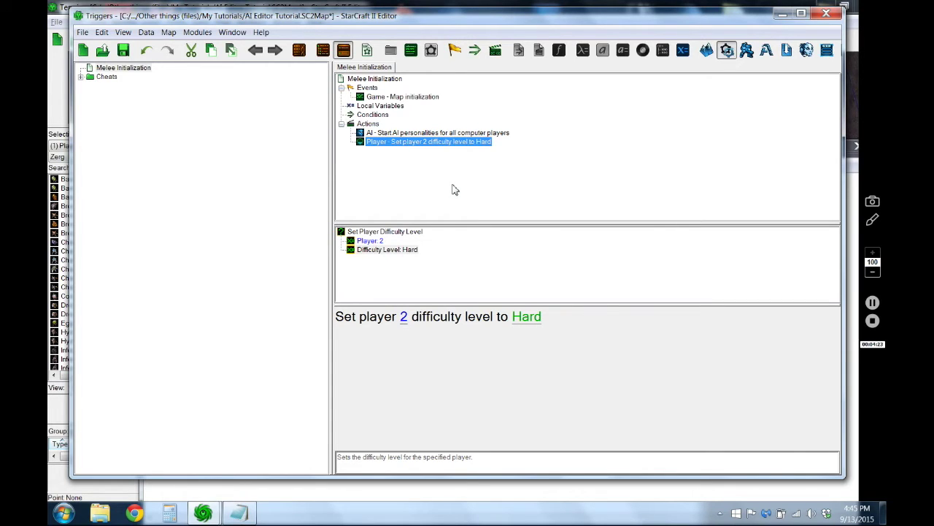
left_click(247, 511)
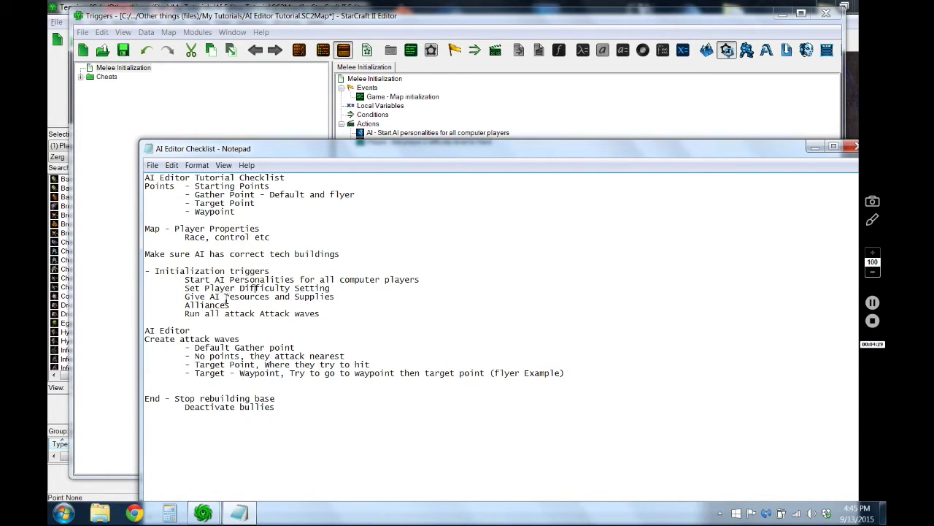
Add a Modify Player Property action to the initialization trigger
left_click(501, 114)
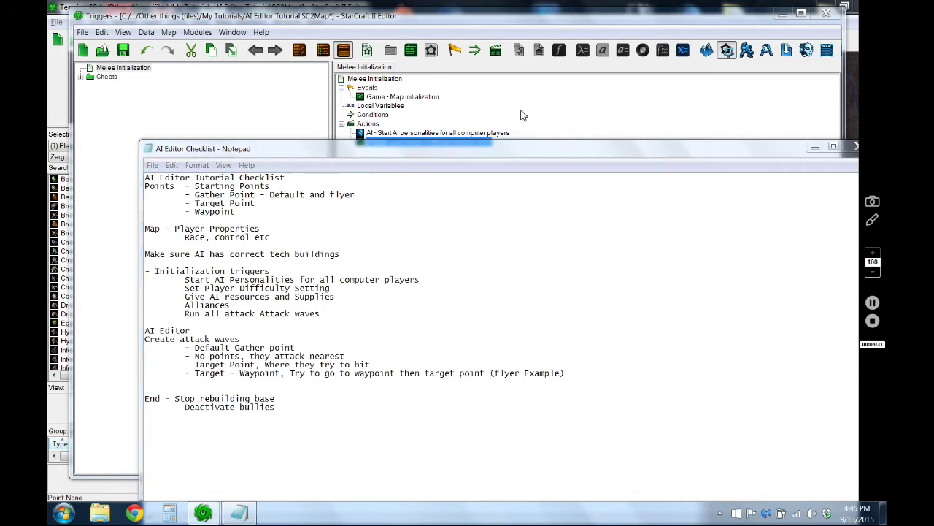
key("ctrl+r")
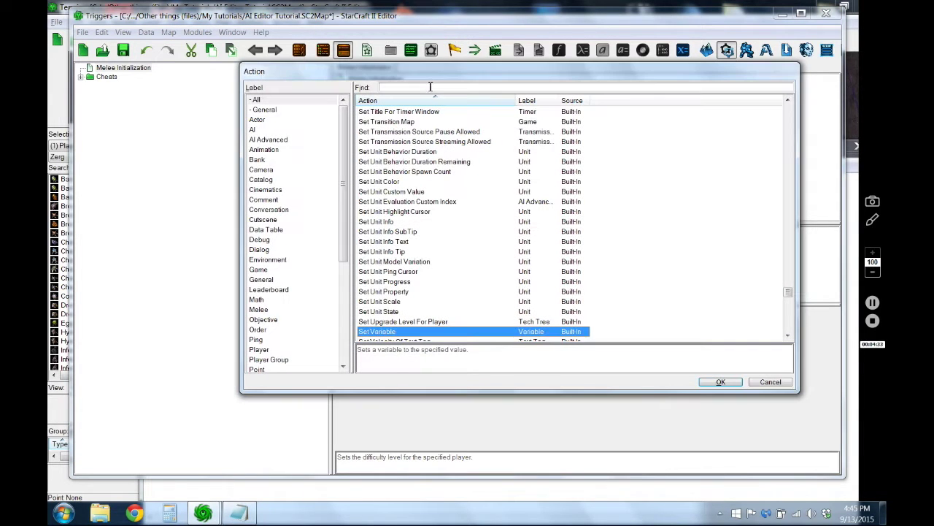
left_click(429, 87)
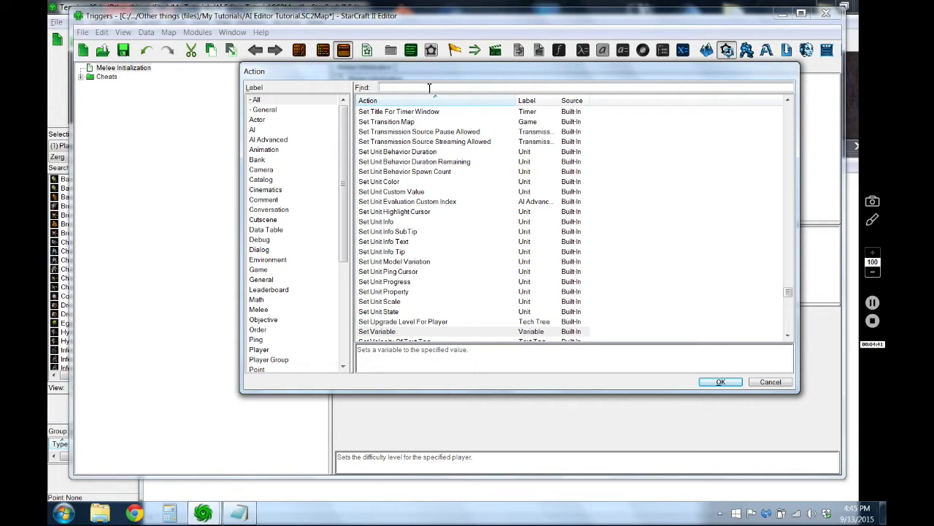
type("property")
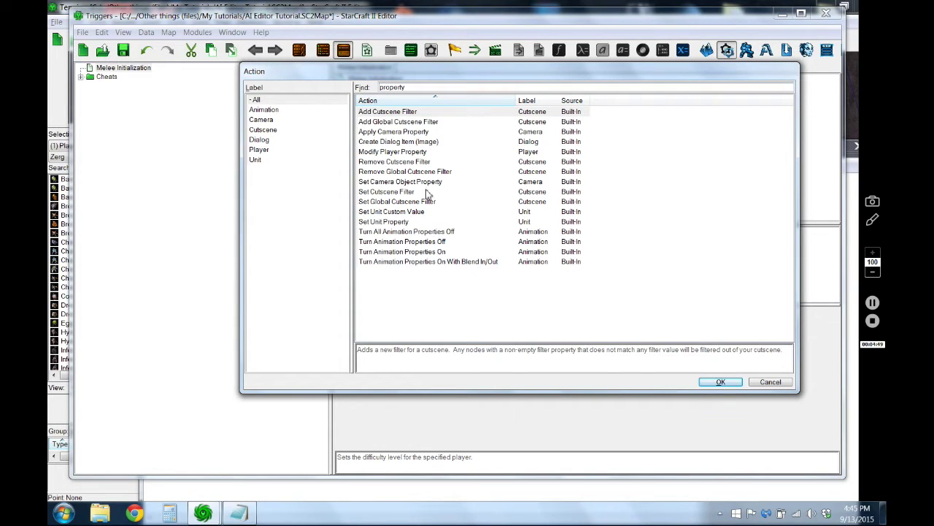
double_click(418, 151)
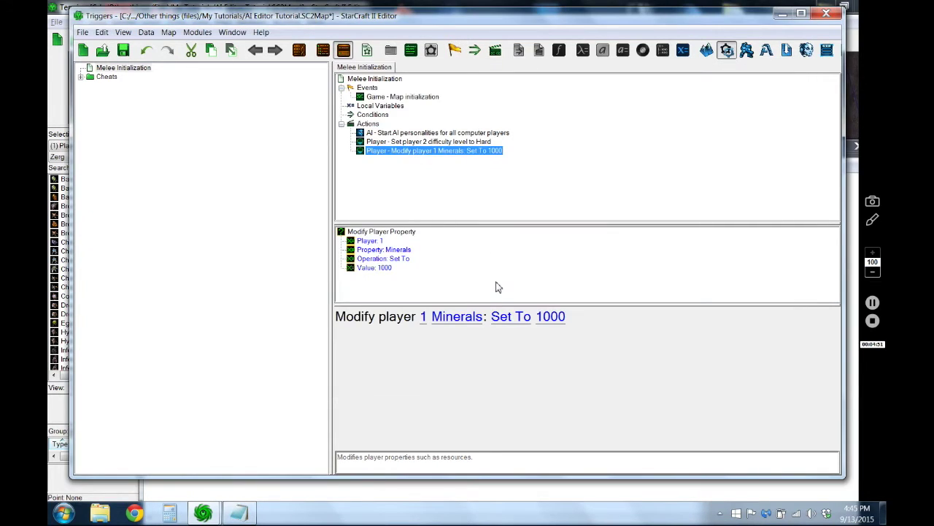
left_click(423, 316)
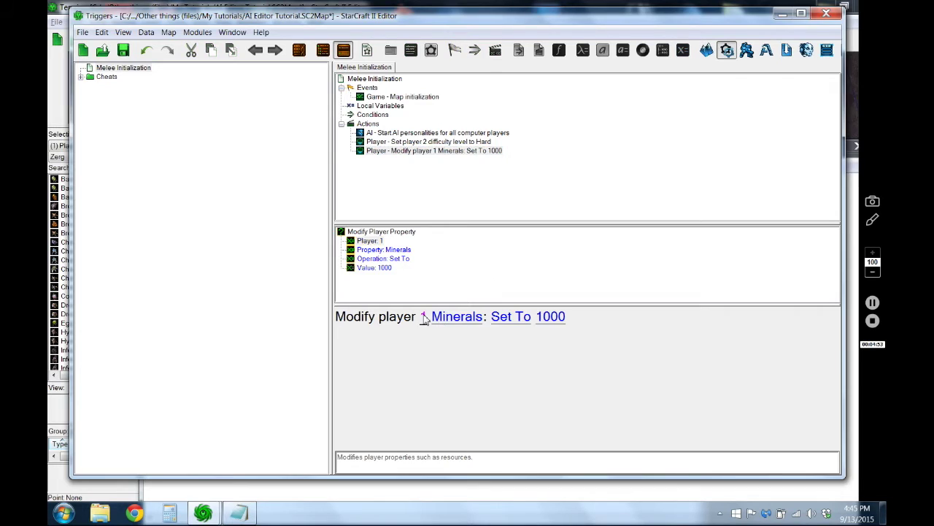
type("2")
key("Return")
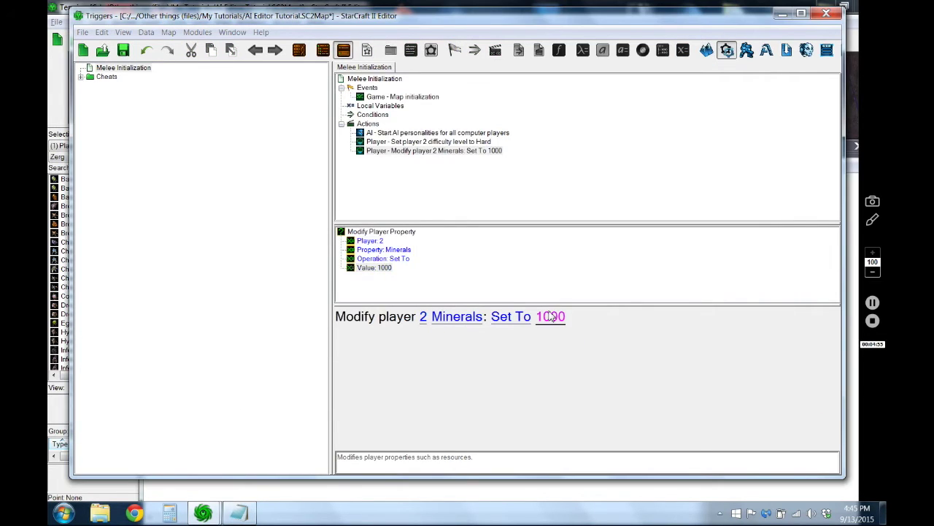
left_click(550, 316)
type("99")
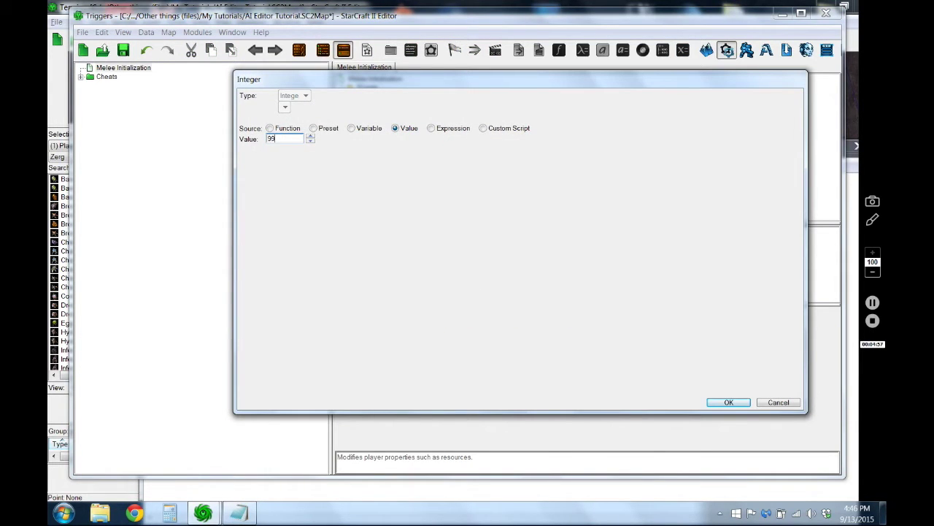
type("99999999")
left_click(729, 402)
left_click(467, 151)
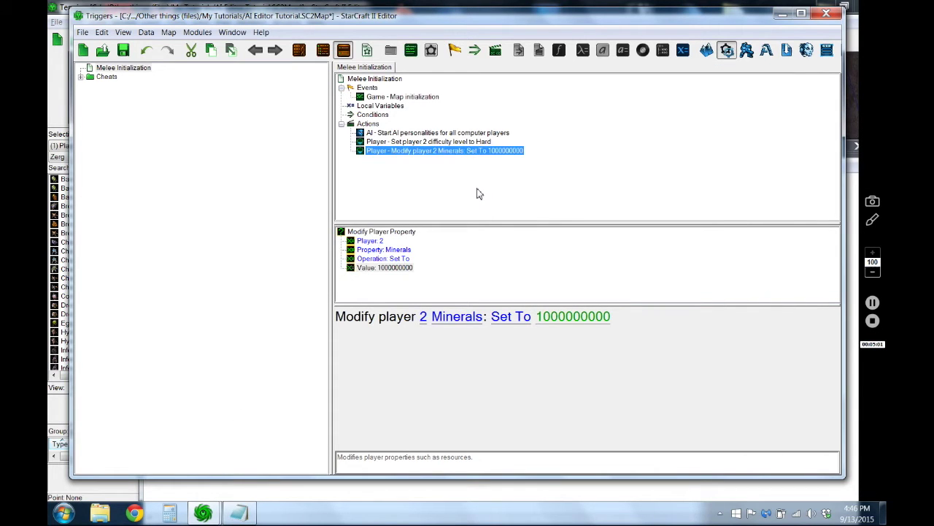
left_click(449, 316)
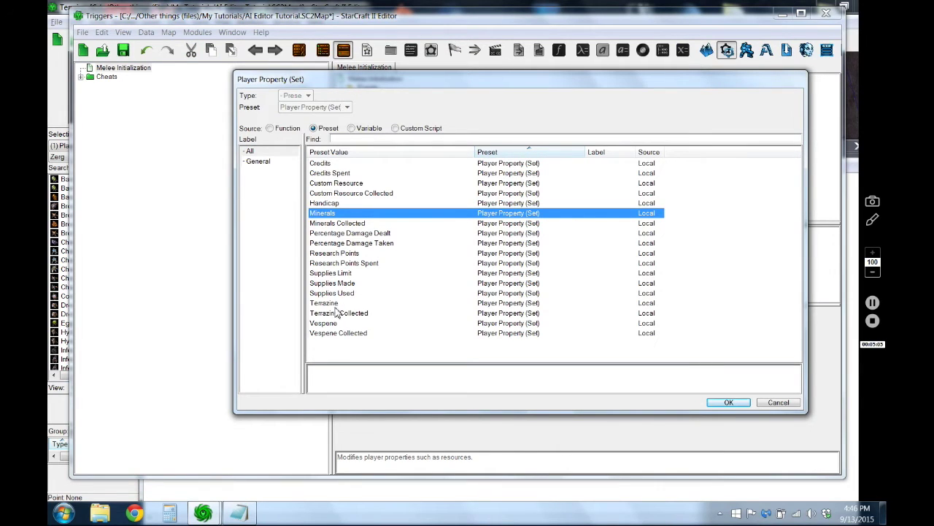
left_click(333, 324)
double_click(332, 324)
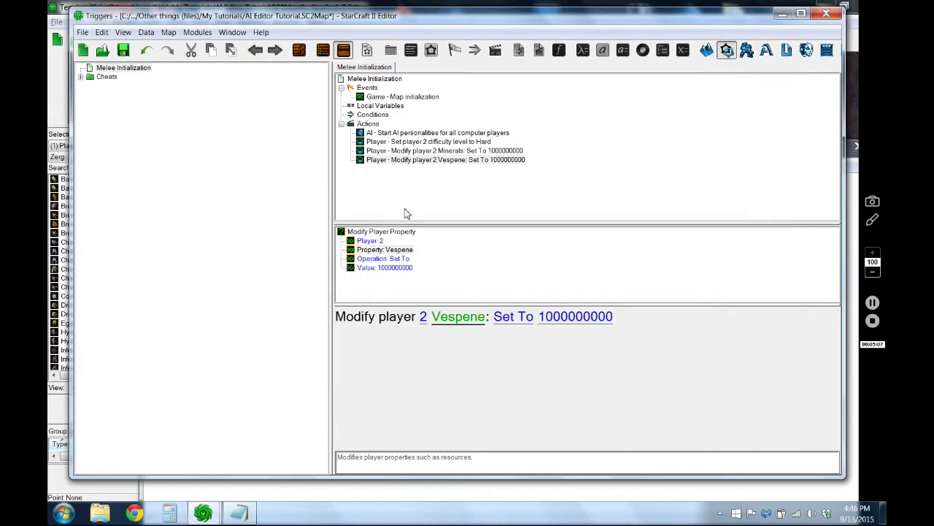
left_click(411, 159)
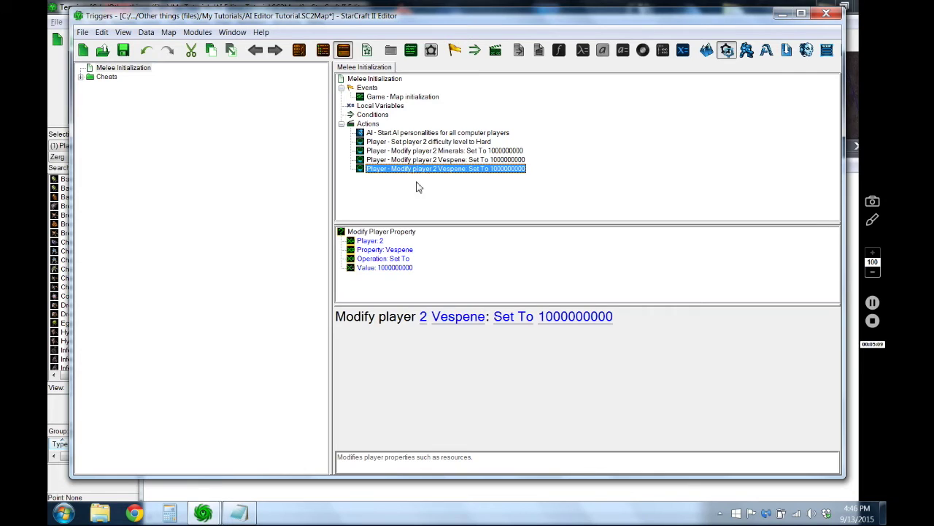
Make the next copy set player 2's Supplies Limit to 300
left_click(458, 317)
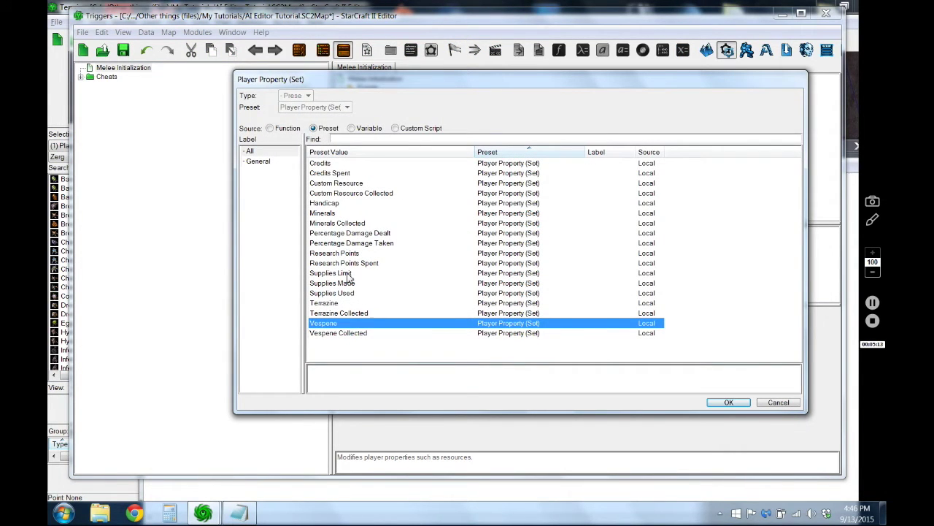
double_click(347, 273)
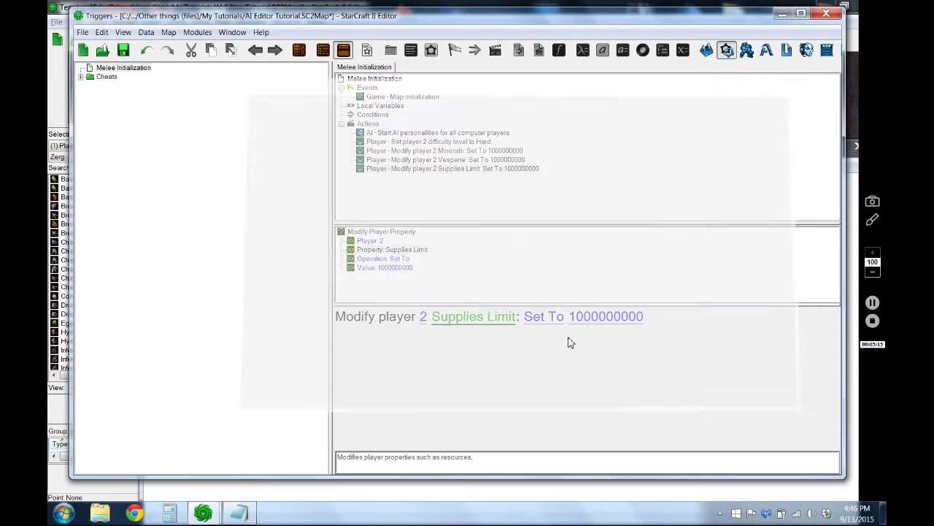
left_click(602, 319)
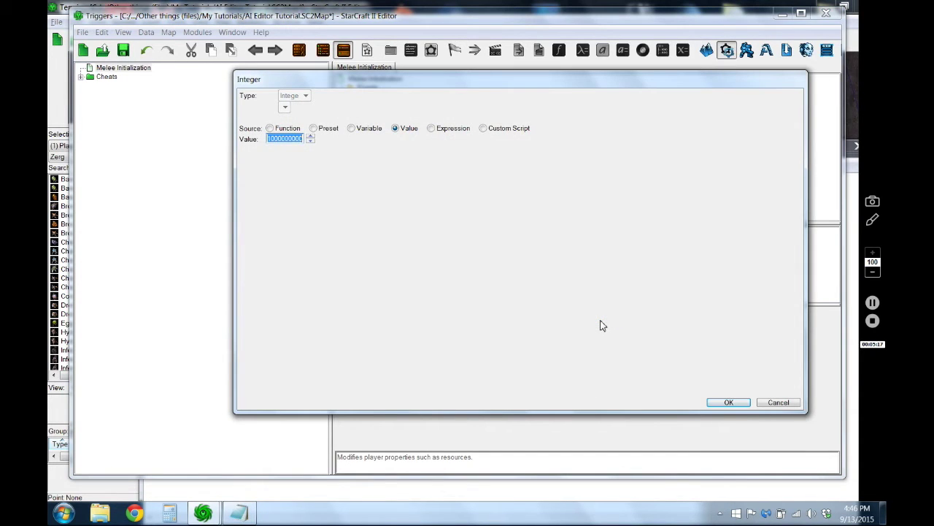
type("3")
key("Return")
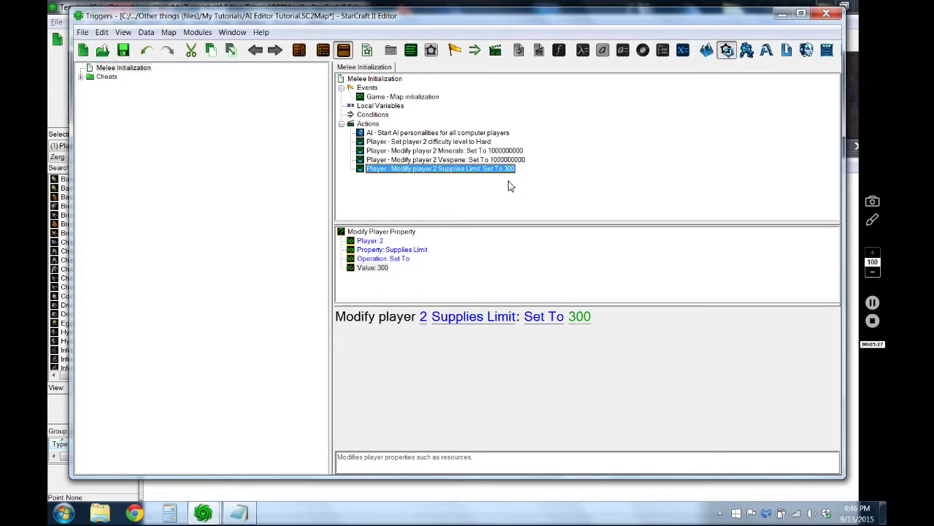
Duplicate the Supplies Limit action and switch the copy to Supplies Made
key("ctrl+v")
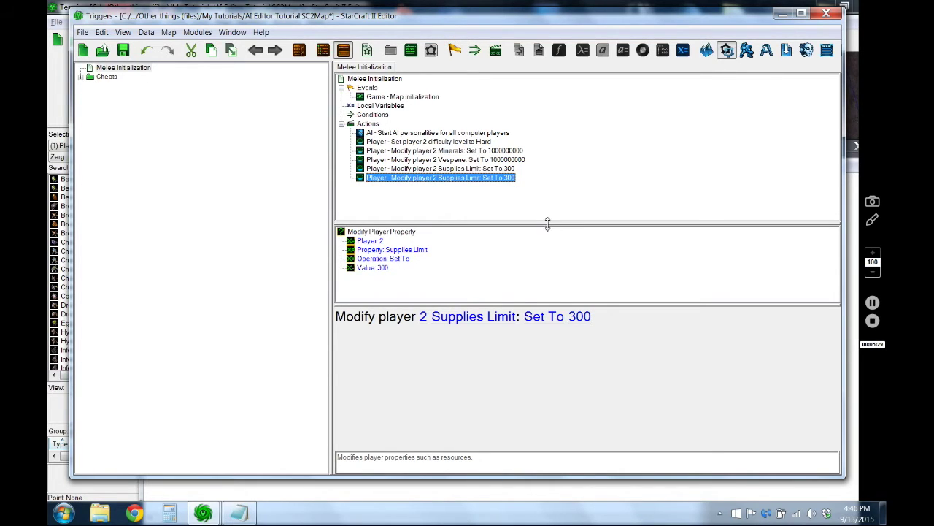
left_click(476, 317)
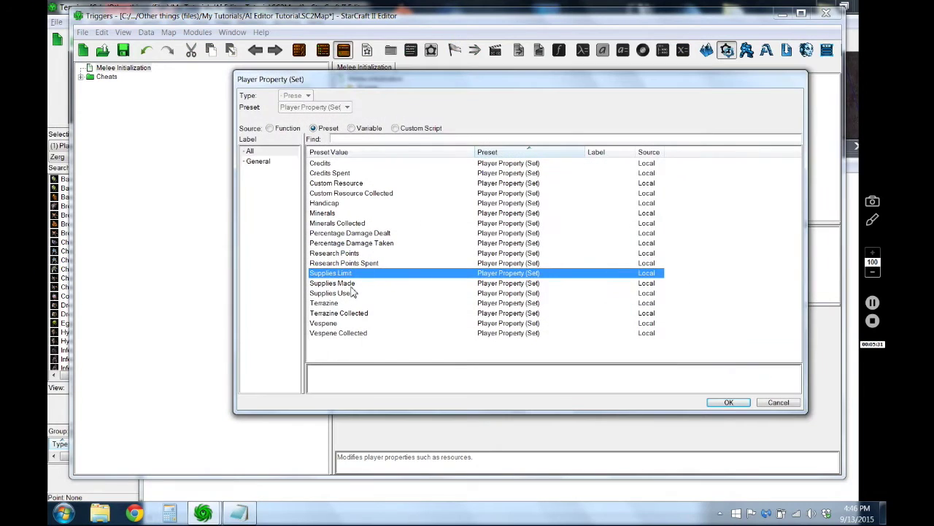
double_click(350, 289)
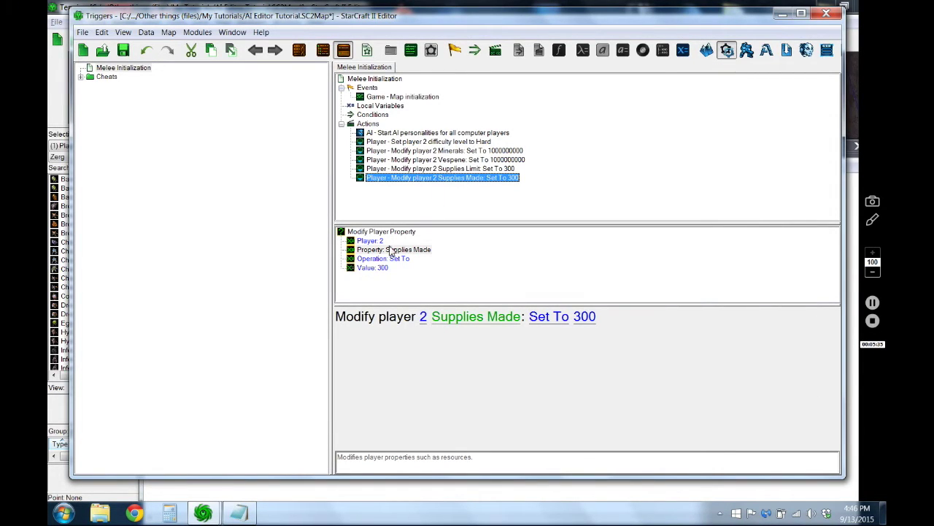
Bring up the AI Editor checklist and move it up and left
left_click(239, 513)
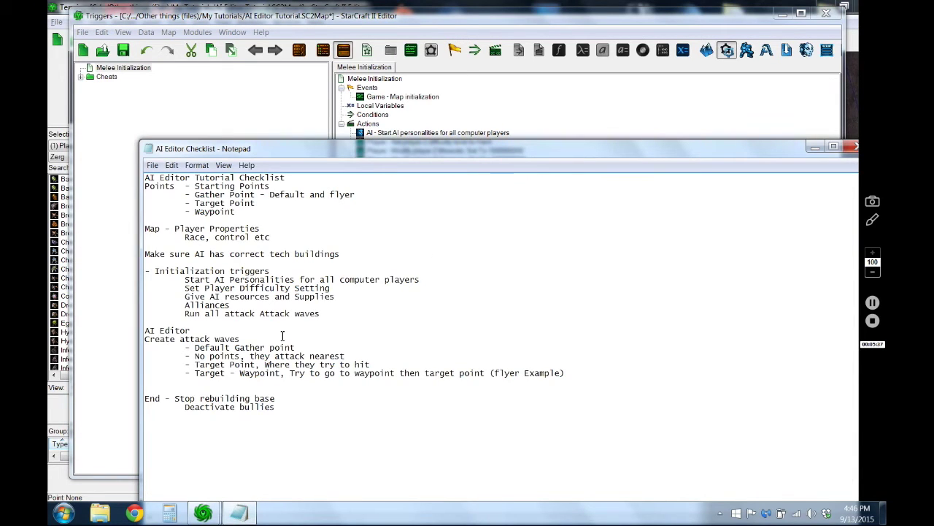
left_click_drag(401, 150, 380, 100)
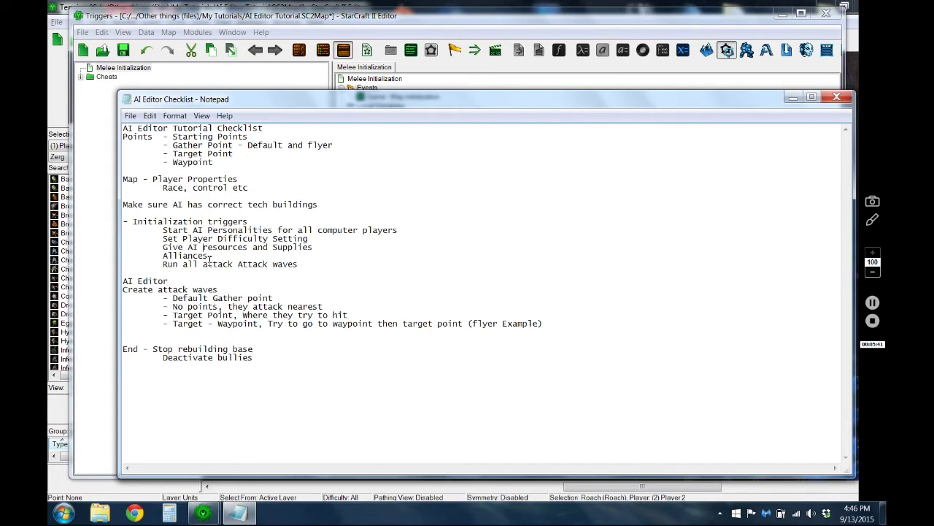
left_click(384, 37)
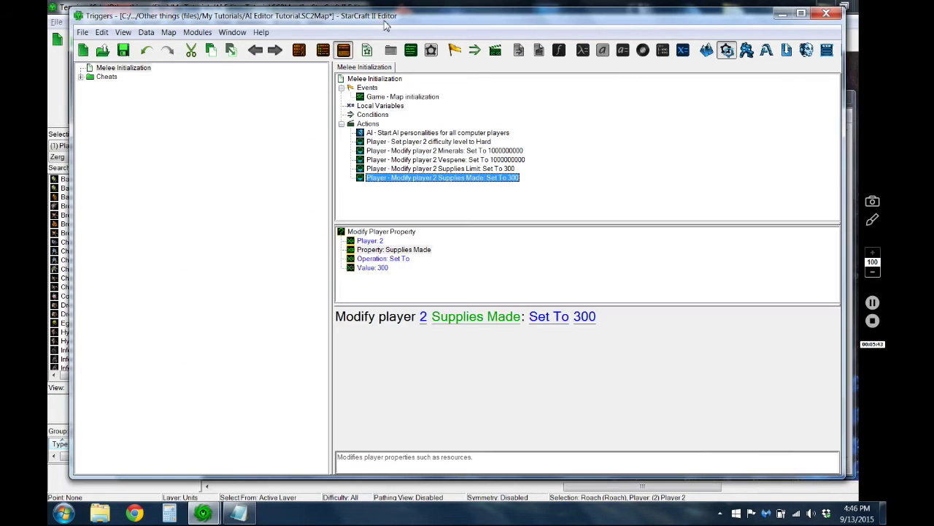
Add a Set Alliance action making players 1 and 2 Enemy
key("ctrl+r")
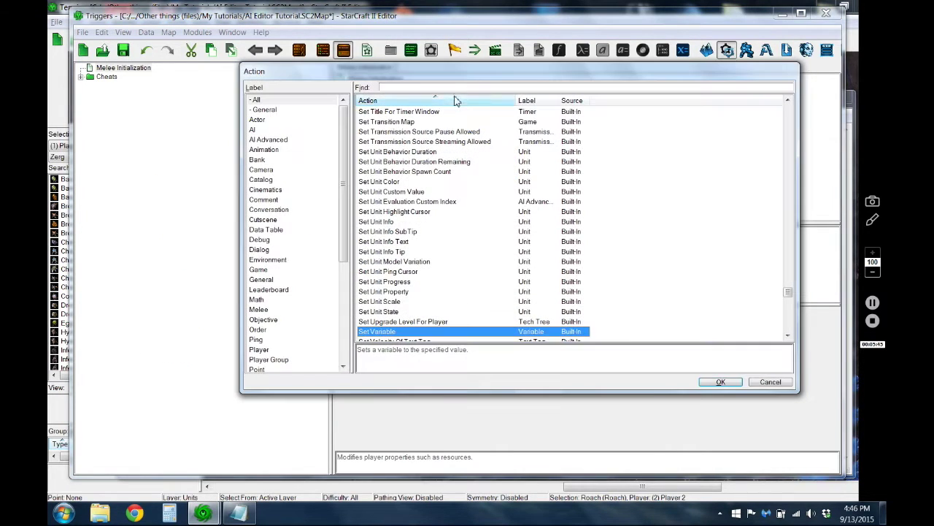
type("alliance")
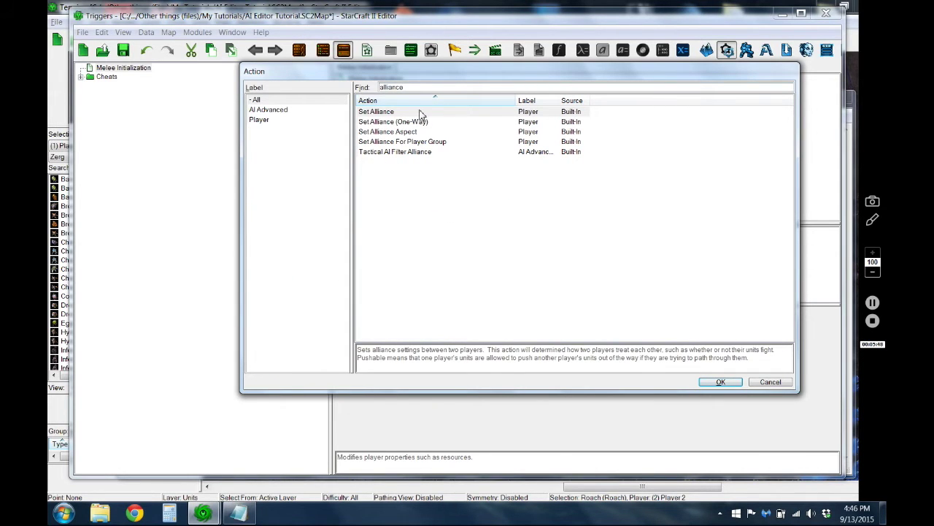
double_click(420, 112)
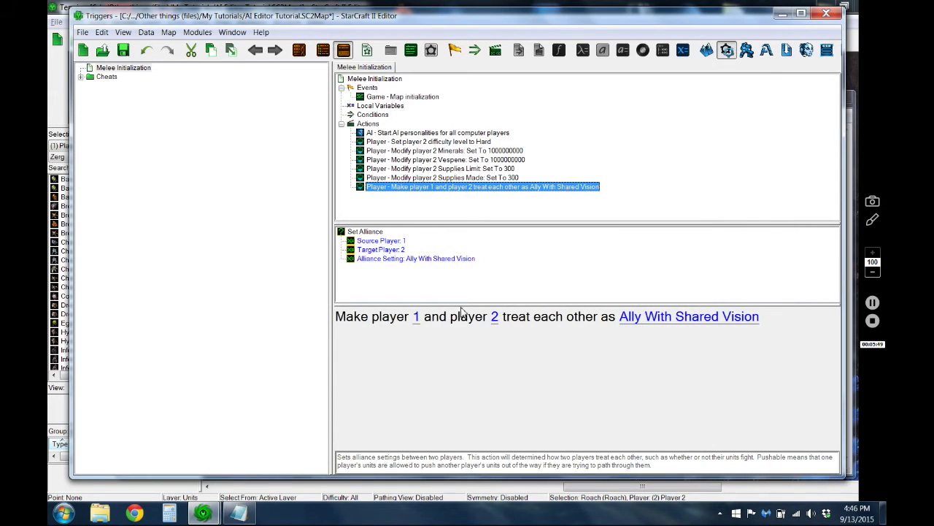
left_click(666, 317)
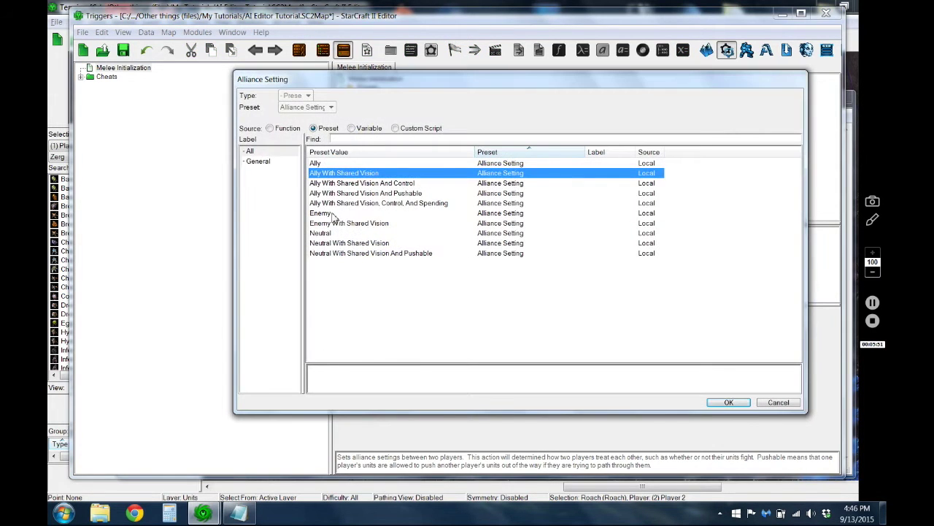
double_click(332, 213)
left_click(239, 513)
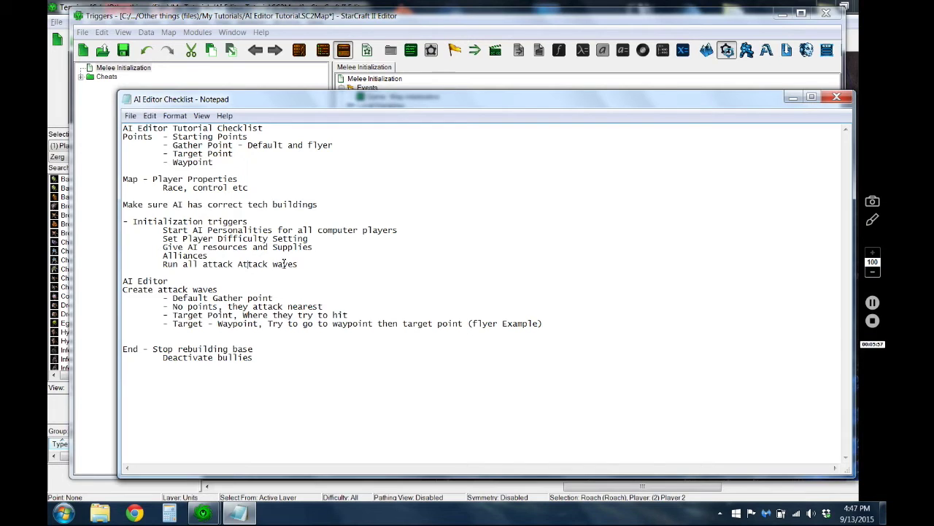
Add an AI - Run All Attack Waves action to Melee Initialization
left_click(454, 28)
left_click(428, 194)
key("ctrl+r")
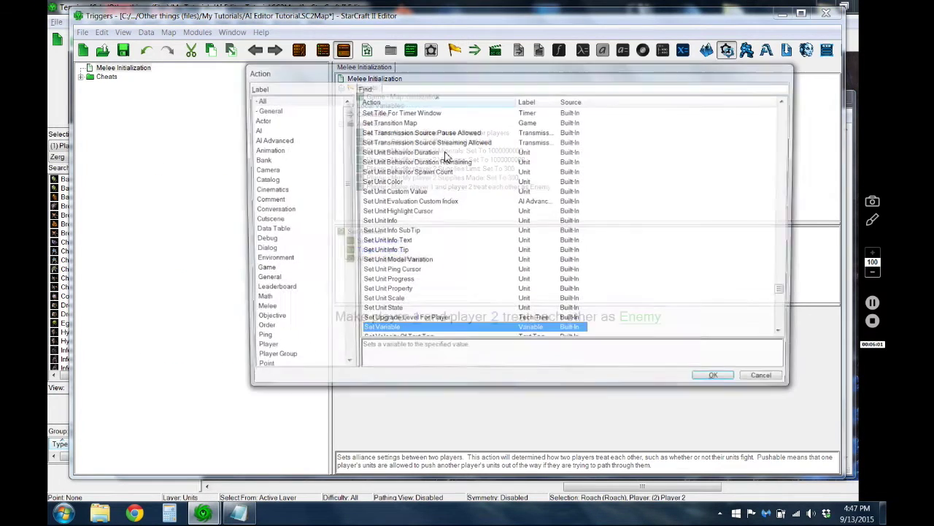
type("attack wa")
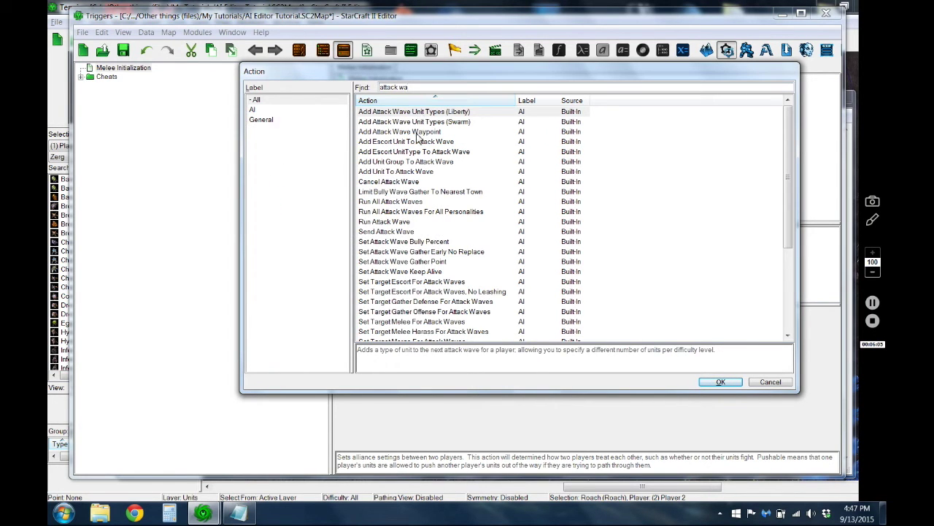
left_click(400, 205)
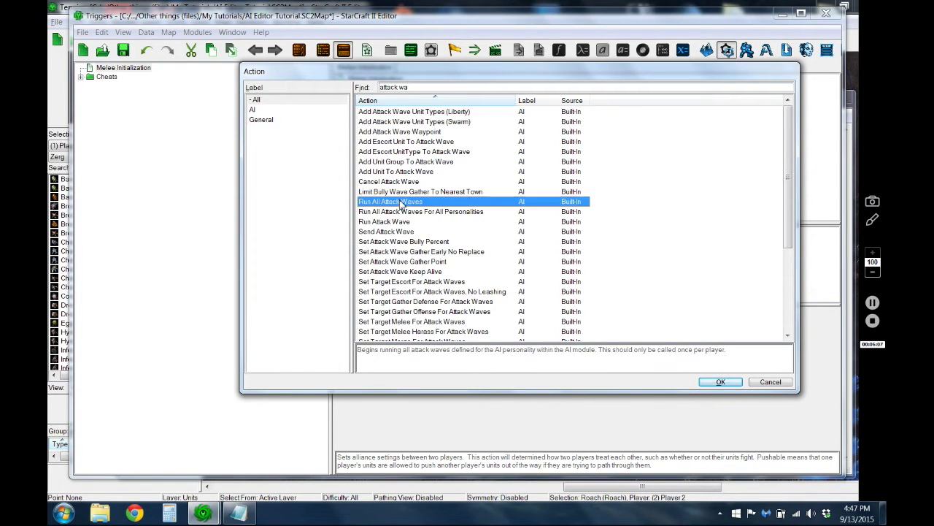
left_click(729, 382)
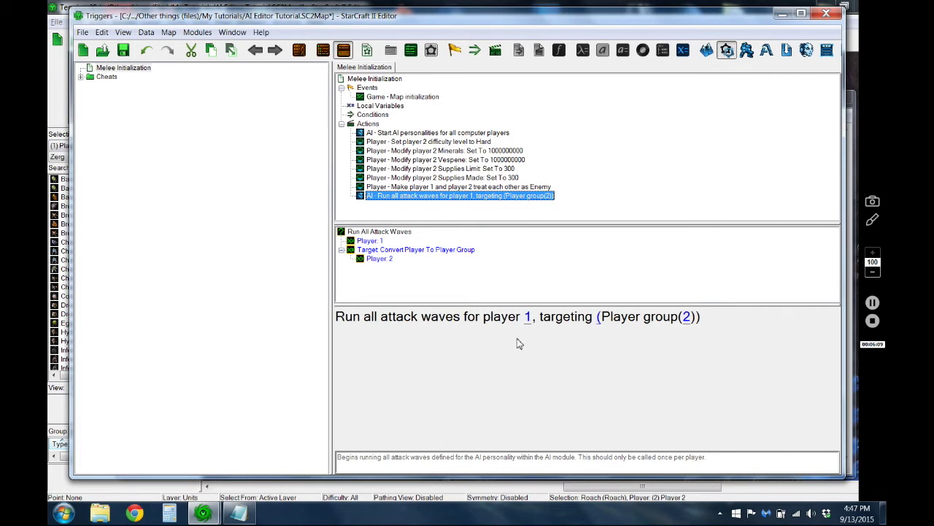
Set the attack waves to run for player 2, targeting player group 1
left_click(528, 319)
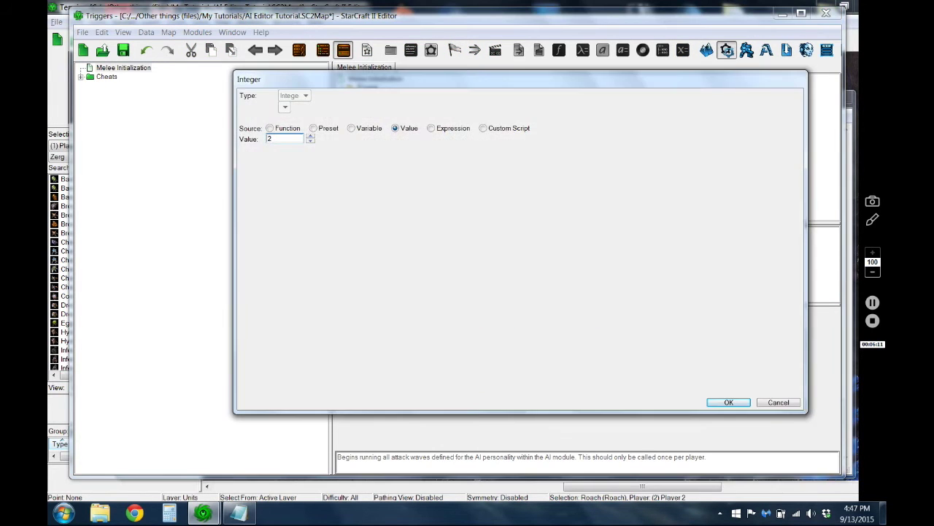
type("2")
key("Return")
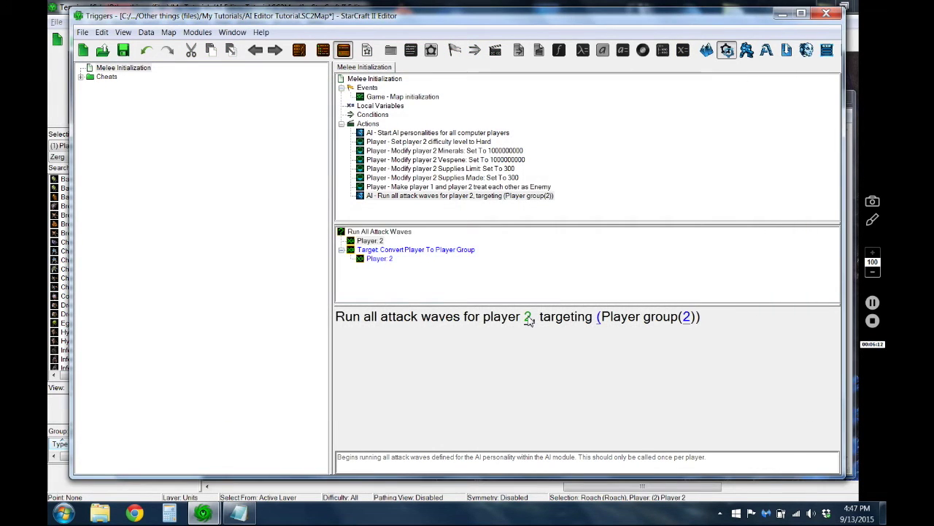
left_click(687, 319)
type("1")
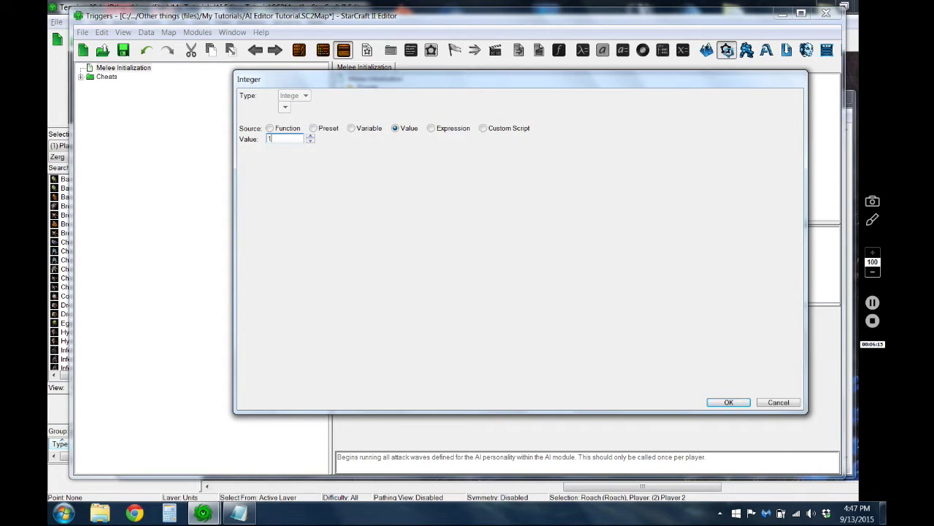
key("Return")
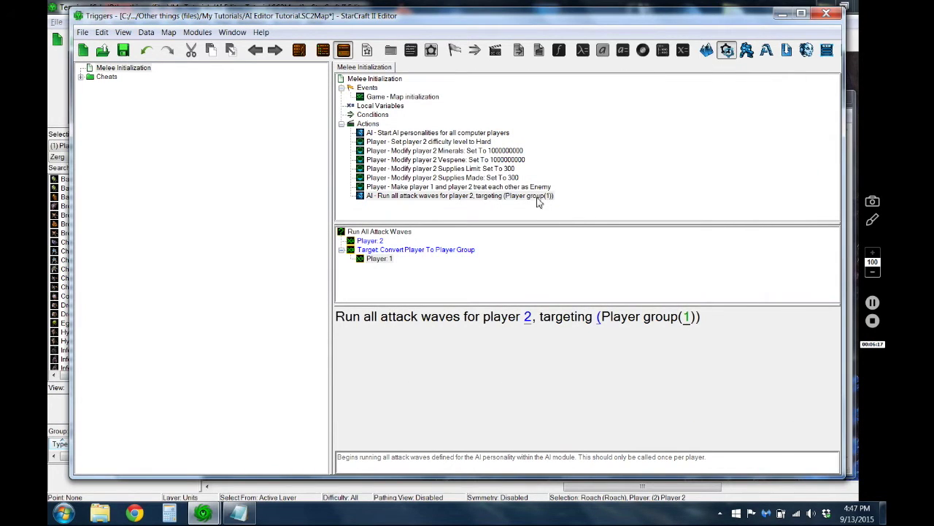
left_click(506, 197)
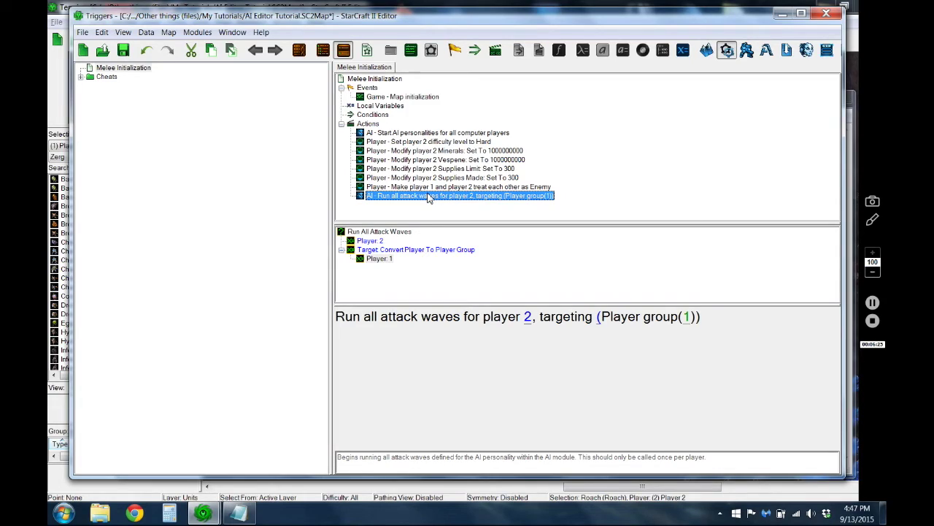
Pan the terrain toward Start Location 001, check the notes, and close the Triggers window
key("F3")
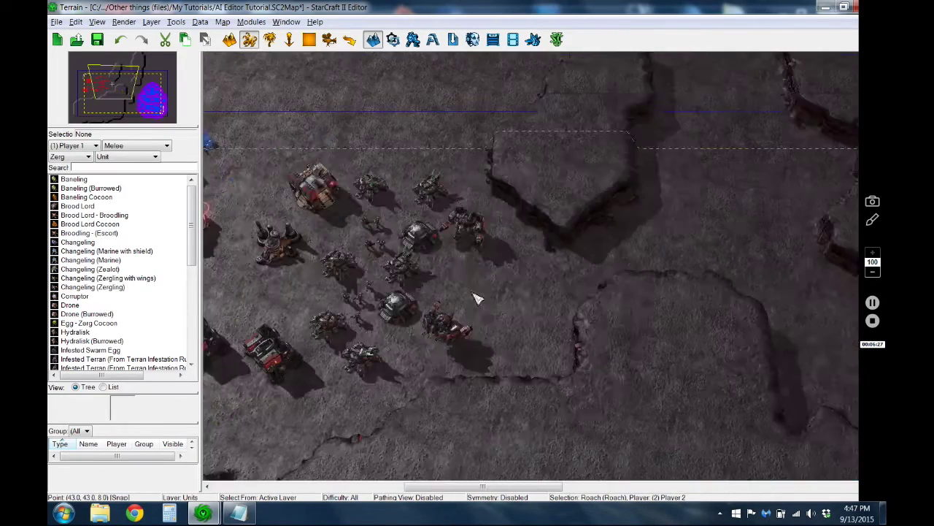
middle_click_drag(475, 298, 619, 298)
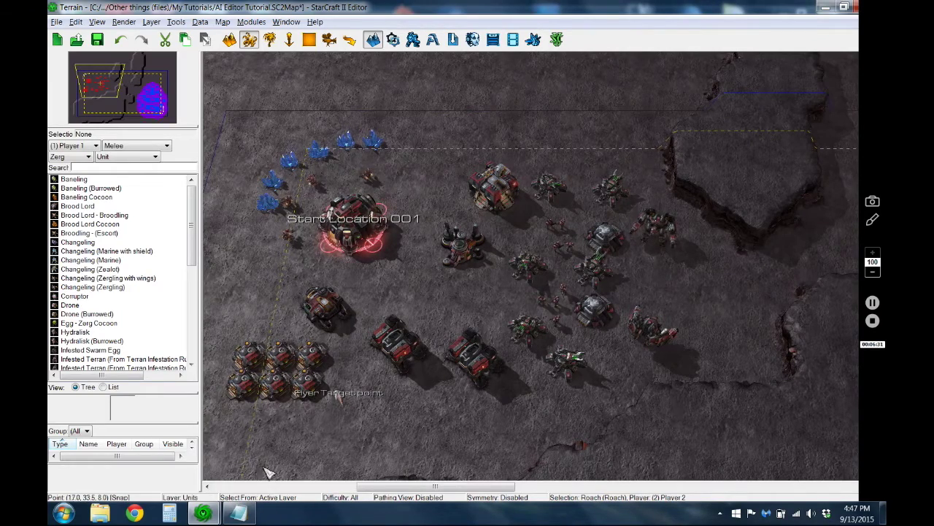
left_click(239, 514)
left_click(239, 514)
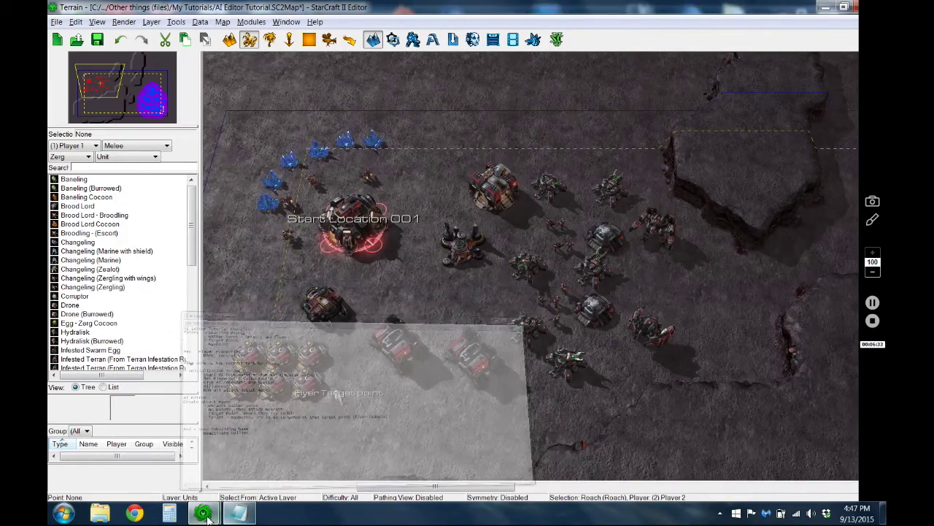
mouse_move(203, 514)
left_click(268, 438)
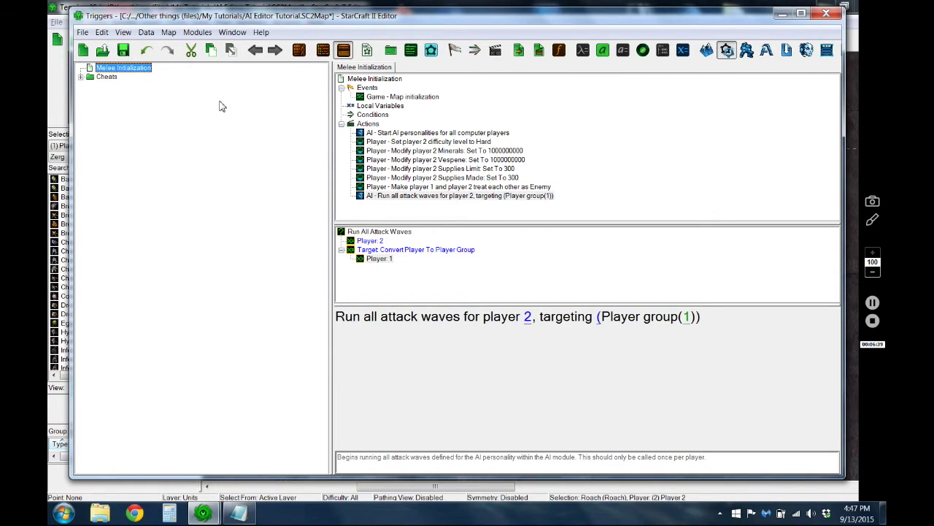
left_click(239, 515)
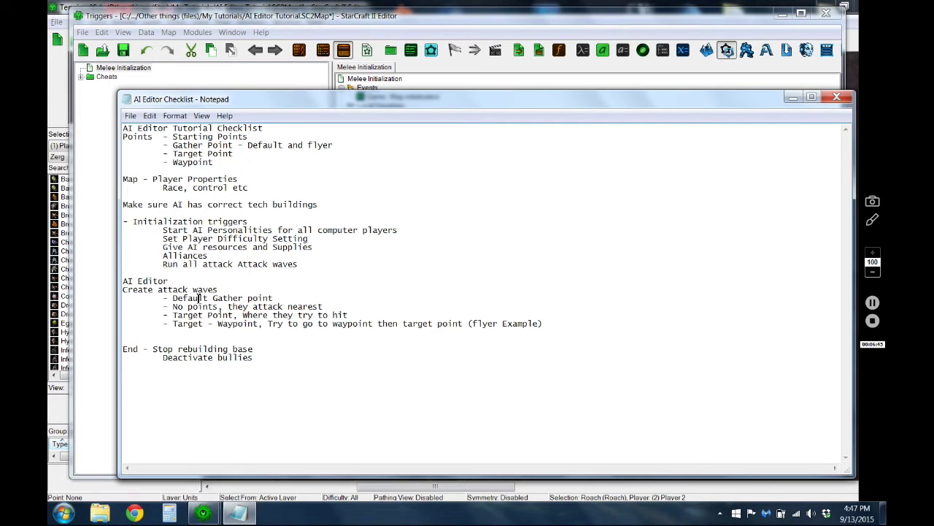
left_click(583, 19)
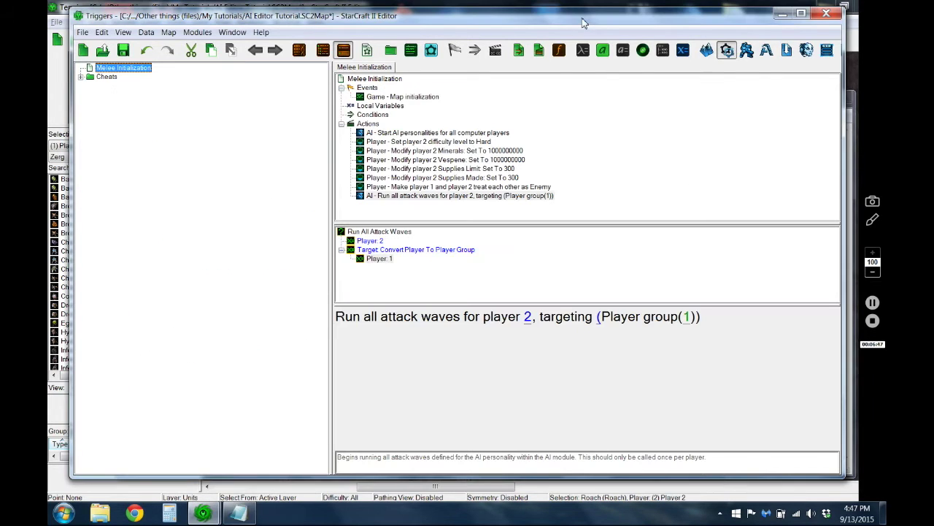
left_click(825, 14)
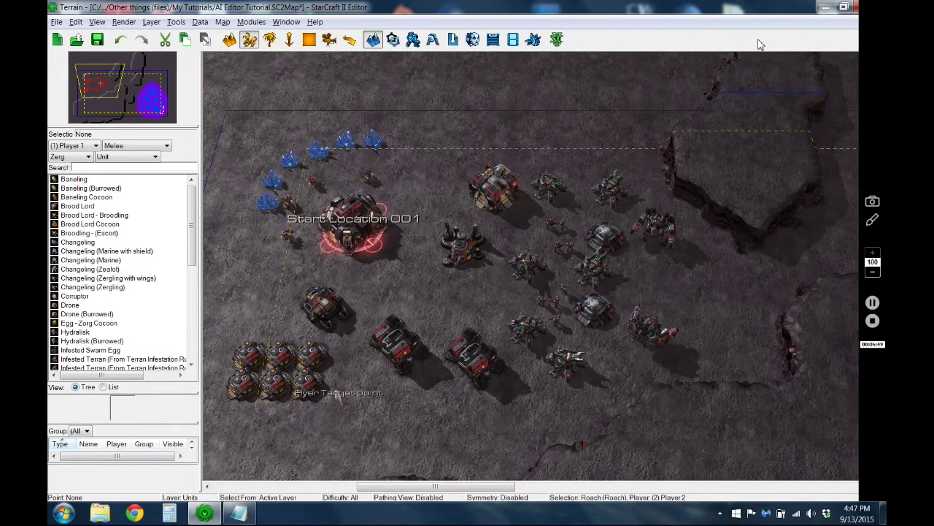
Add a new AI personality named 'Zerg AI' in the AI editor
key("shift+F6")
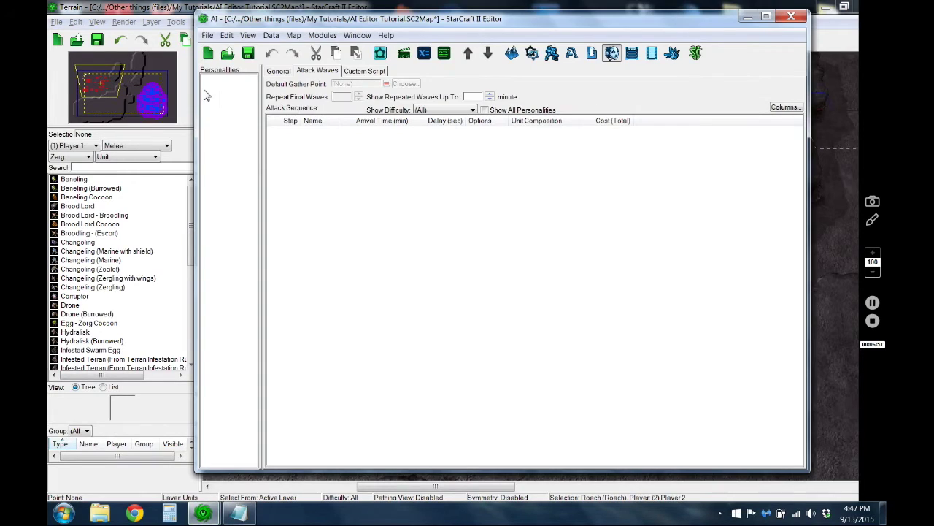
right_click(207, 90)
left_click(226, 98)
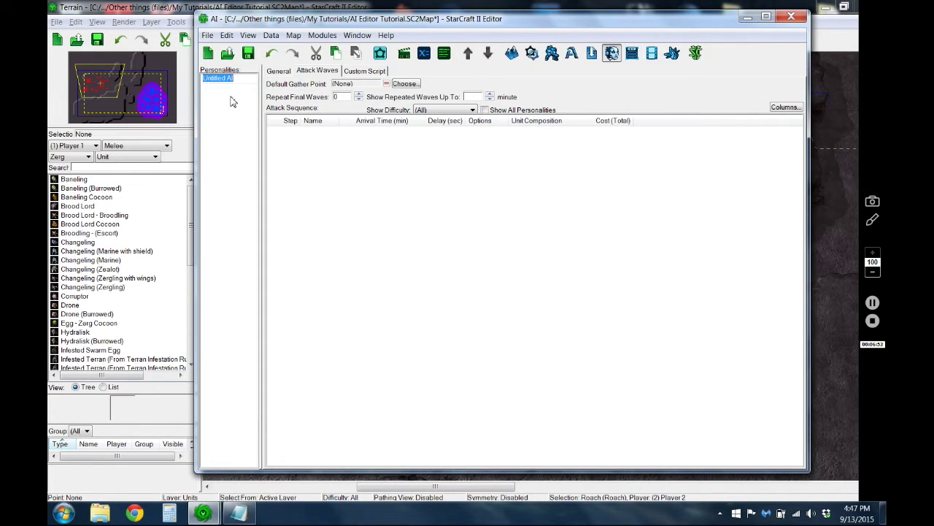
type("Zerg AI")
key("Return")
Keep its display colour as (None) and make Player 2 its source player
left_click(277, 71)
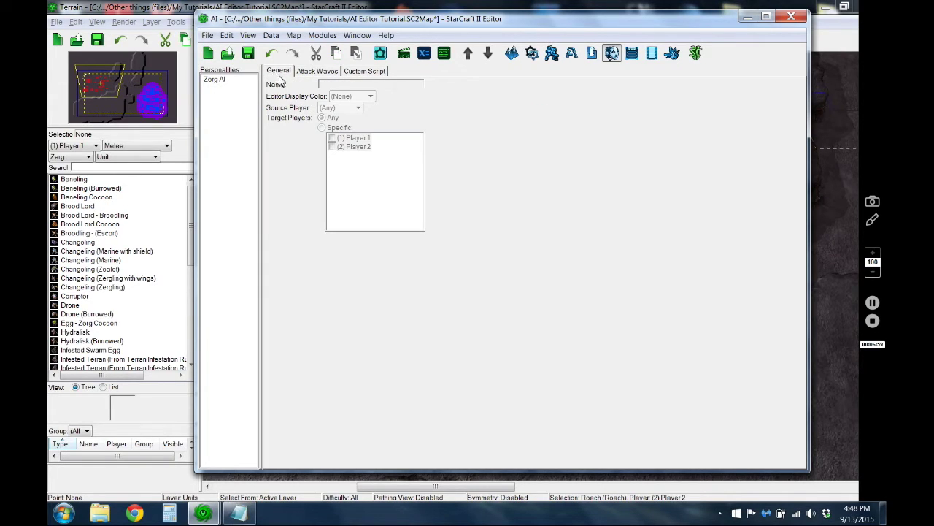
left_click(217, 80)
left_click(353, 97)
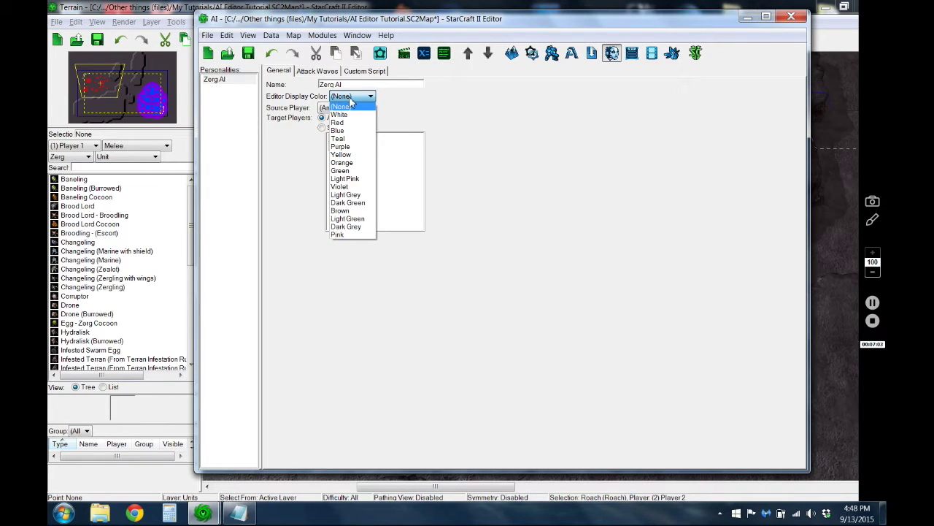
left_click(349, 106)
left_click(339, 109)
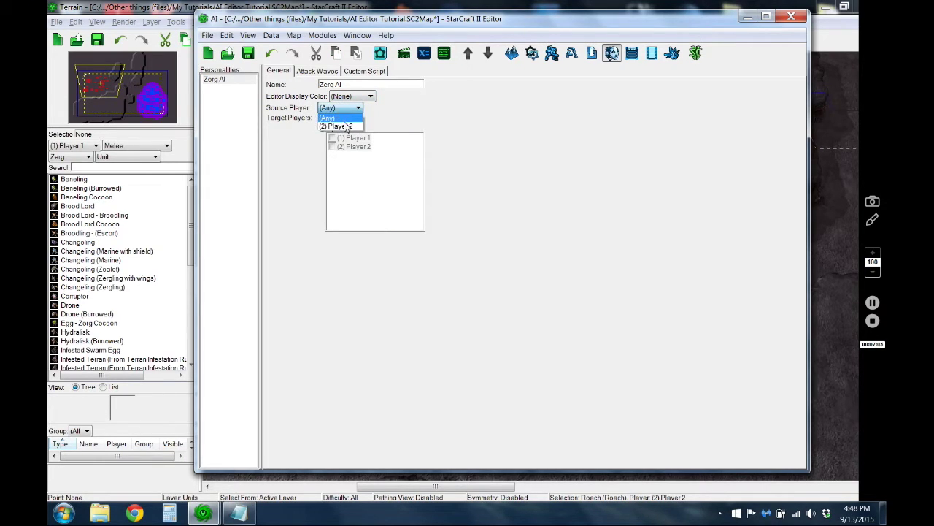
left_click(342, 126)
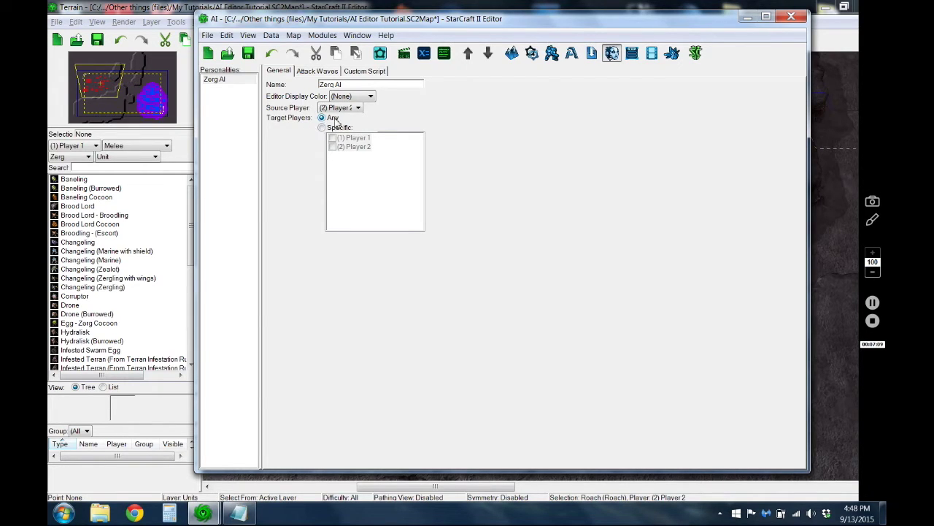
Set the personality's attack wave gather point to Default gather
left_click(210, 514)
left_click(414, 306)
left_click(320, 73)
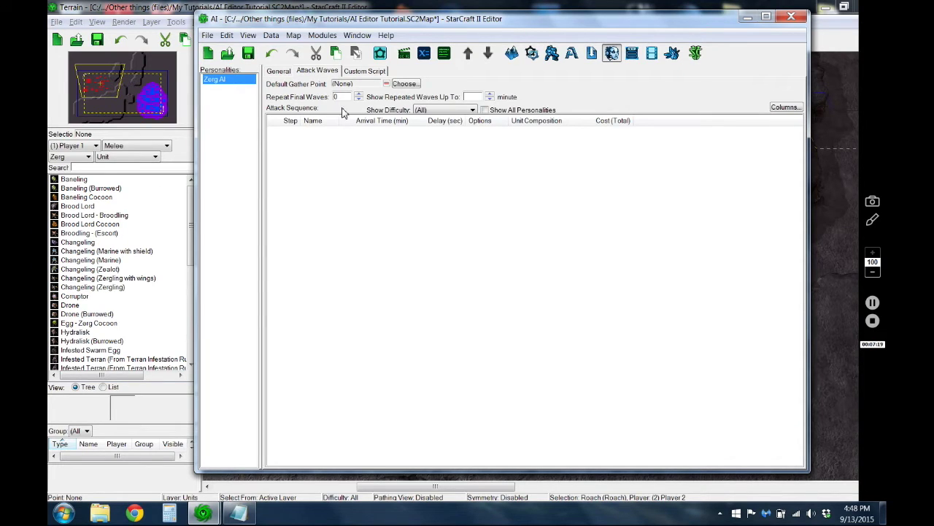
left_click(406, 85)
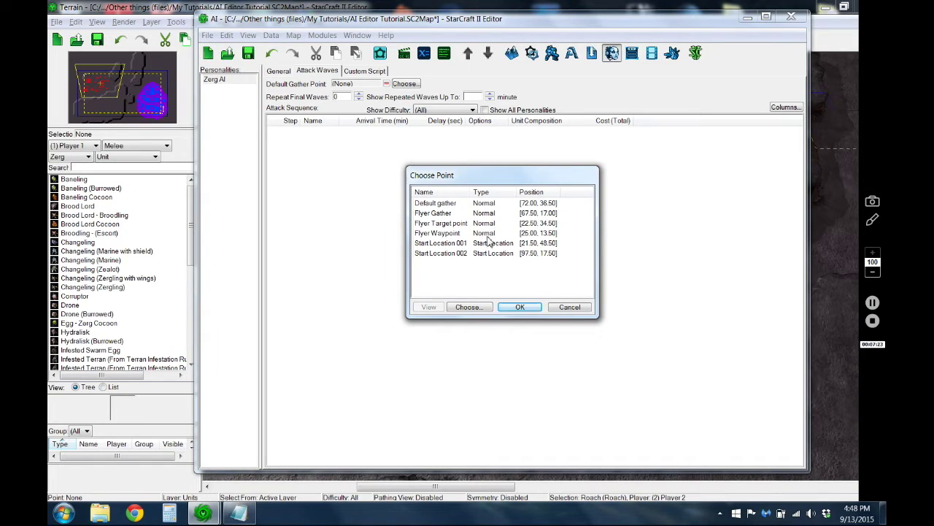
left_click(455, 204)
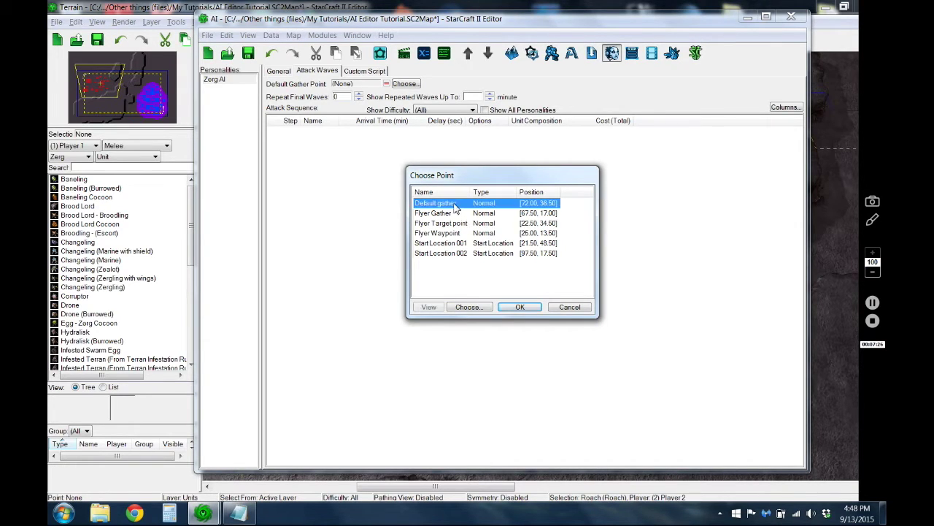
left_click(517, 307)
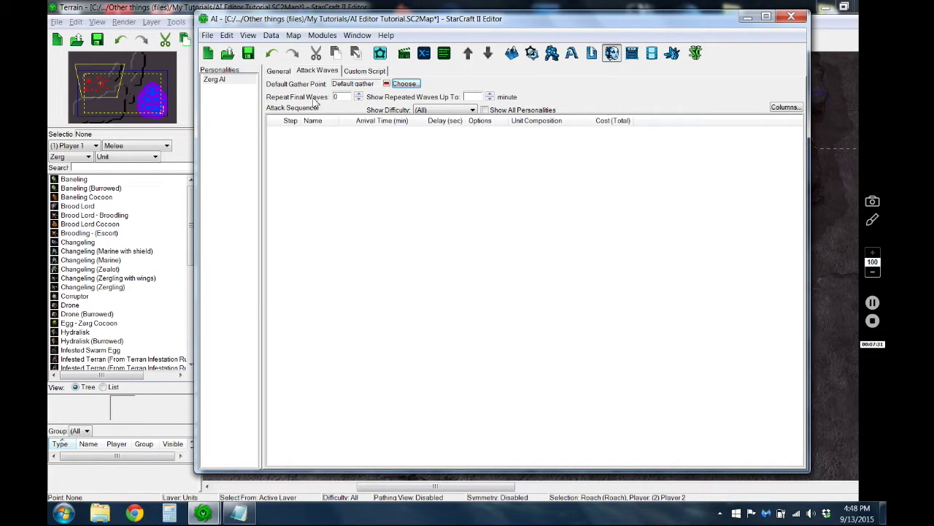
Add a new attack wave containing 8 Zerglings for all difficulties
right_click(323, 168)
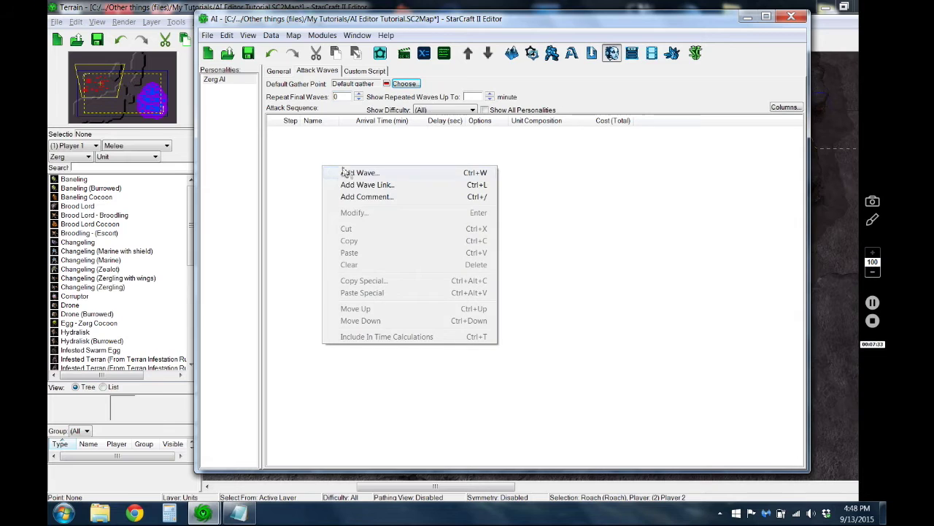
left_click(346, 172)
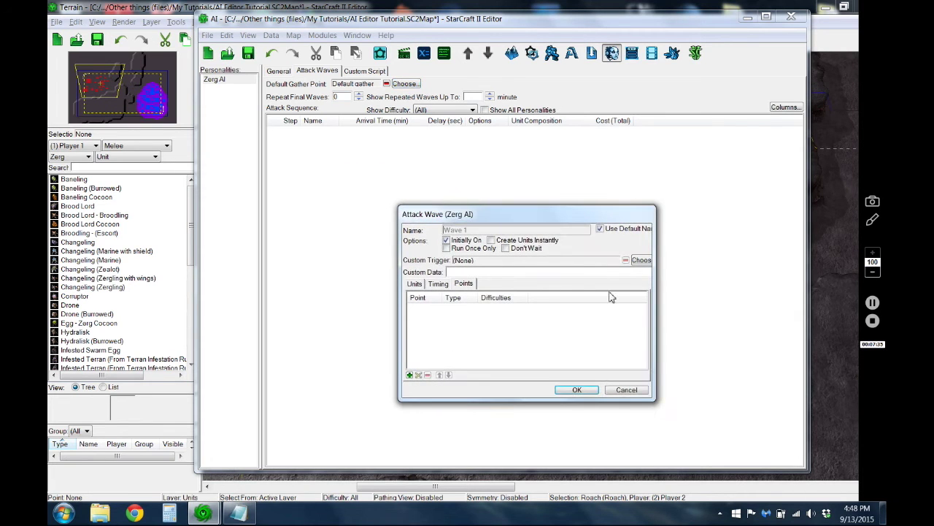
left_click(420, 285)
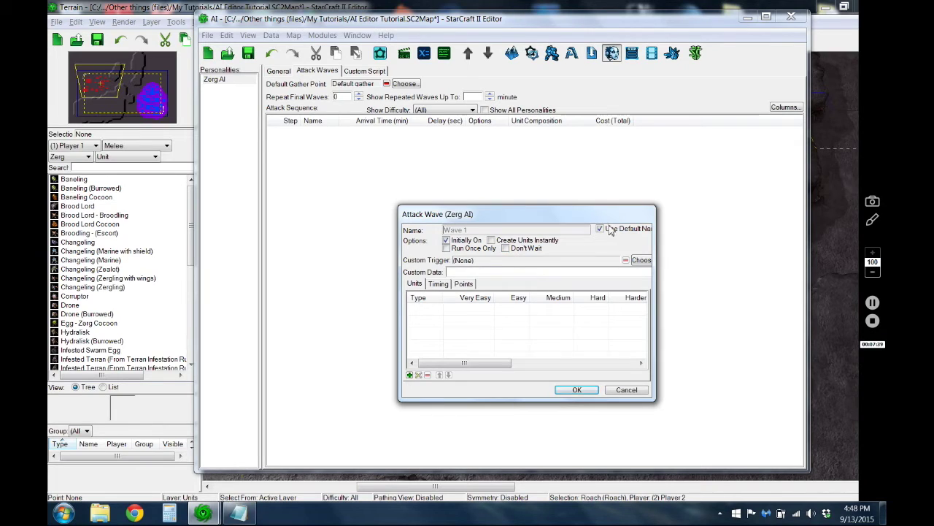
mouse_move(441, 266)
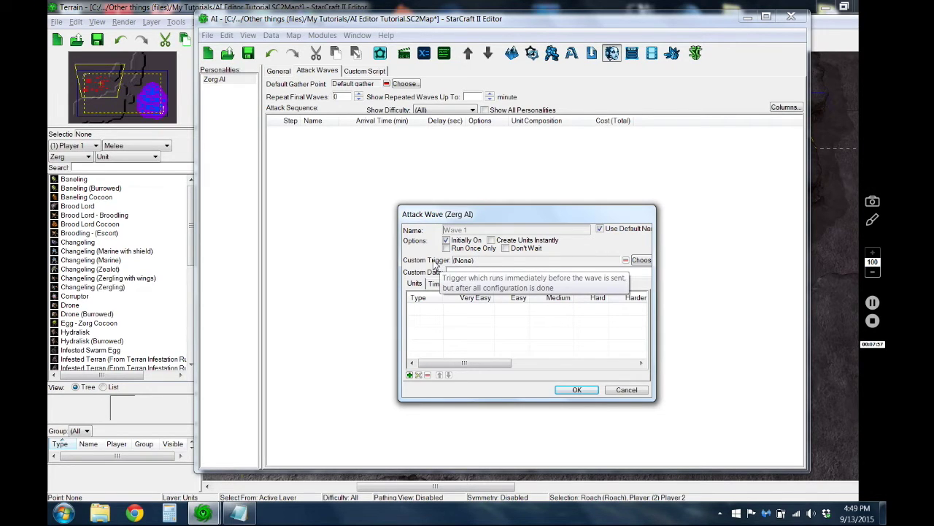
left_click(409, 374)
left_click(580, 206)
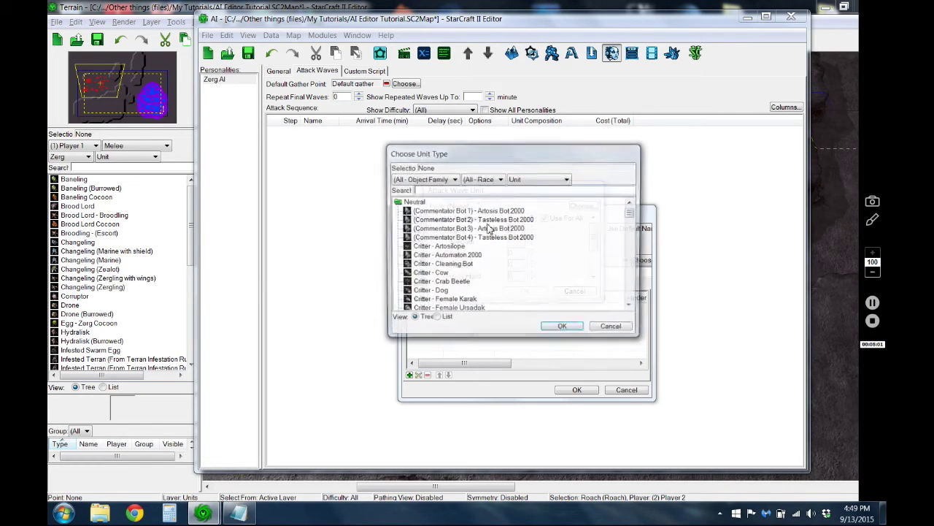
type("zergling")
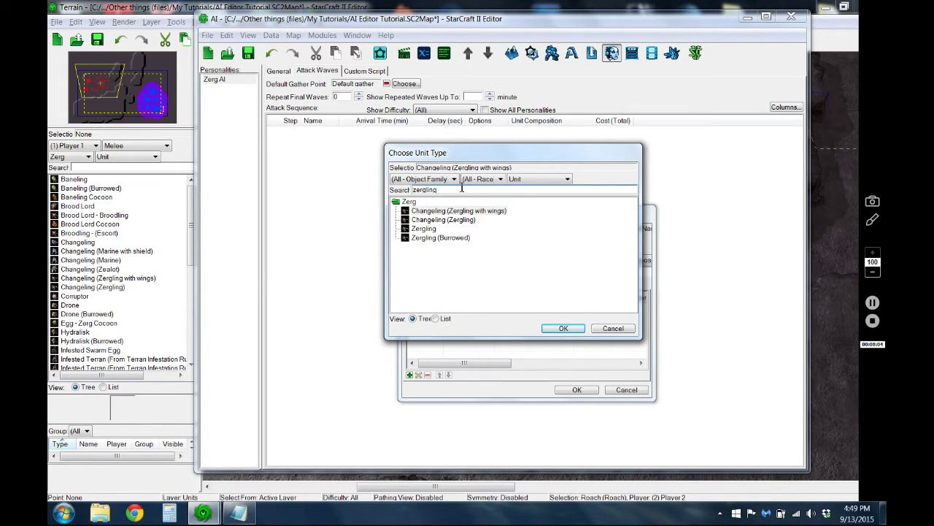
left_click(427, 228)
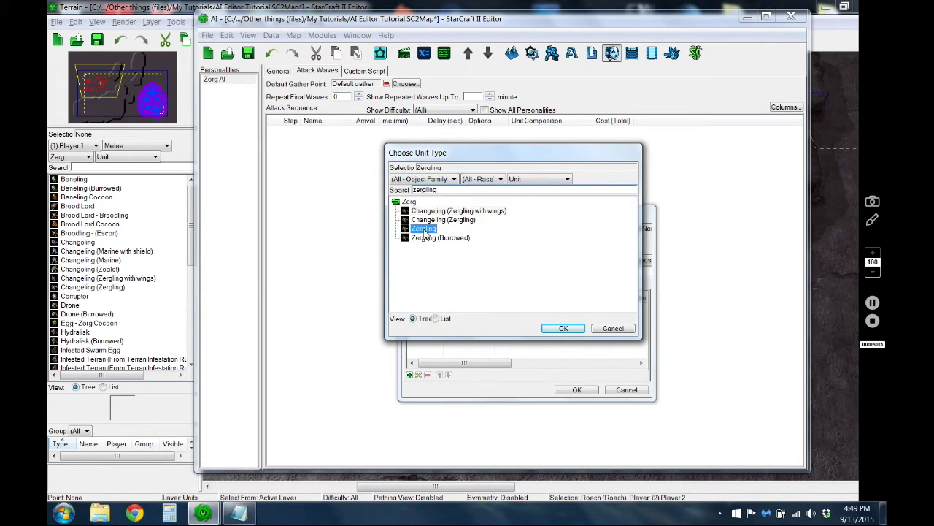
left_click(563, 328)
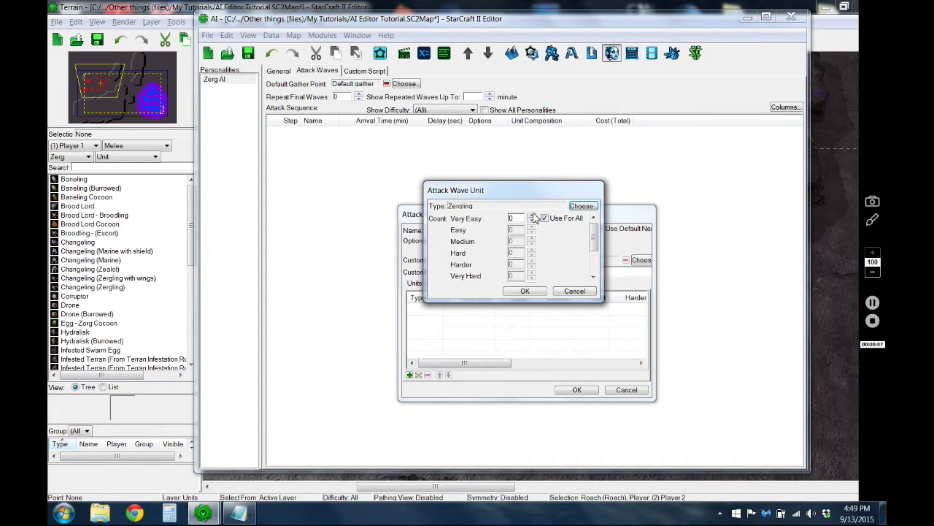
left_click(531, 215)
left_click(525, 291)
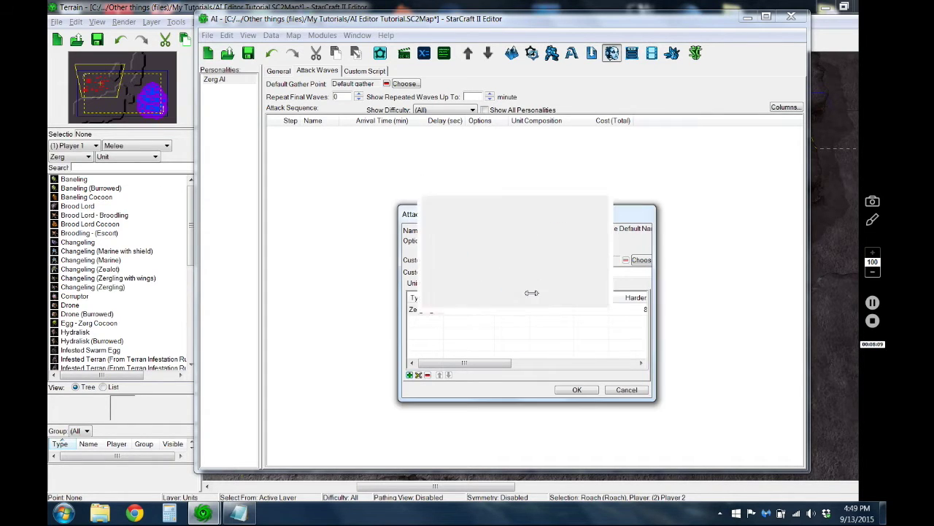
Add 1 Hydralisk to the wave
left_click(410, 375)
left_click(588, 210)
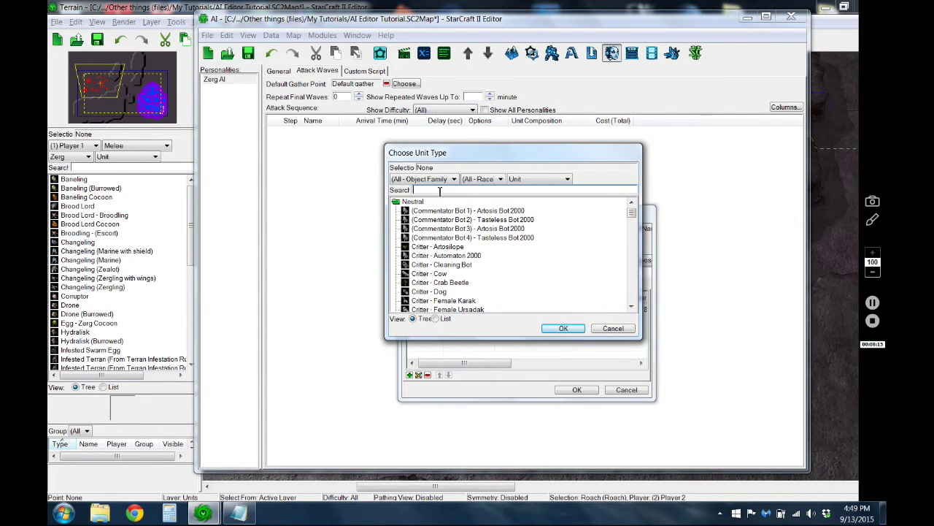
type("hydr")
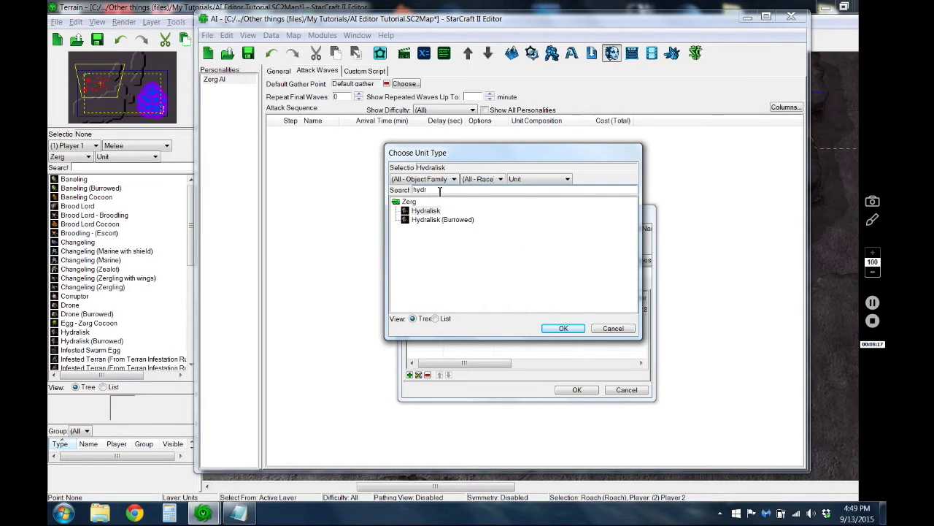
left_click(426, 211)
left_click(564, 328)
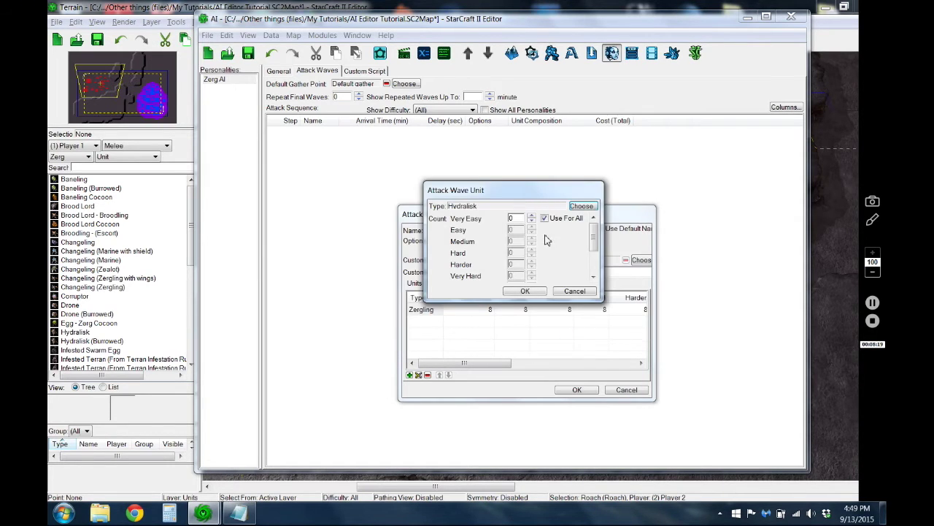
left_click(532, 215)
left_click(525, 291)
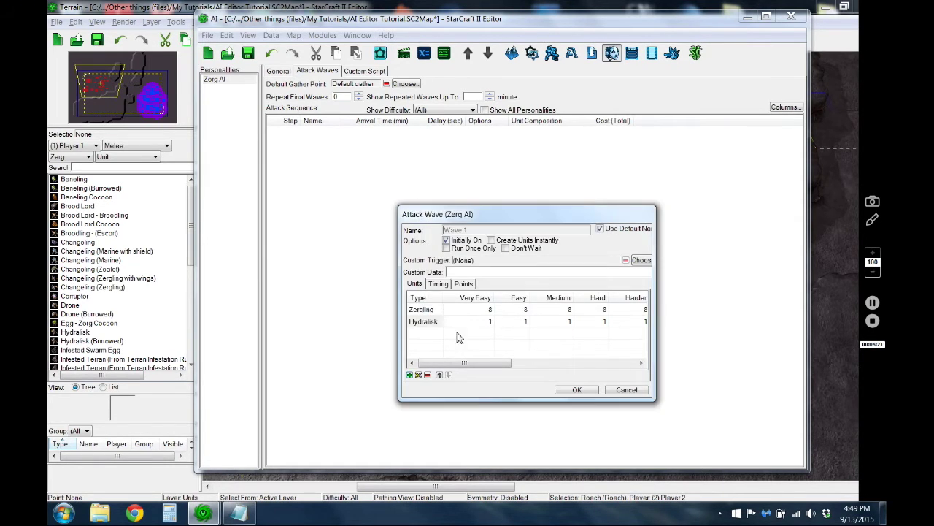
Add 2 Roaches to the wave
left_click(410, 375)
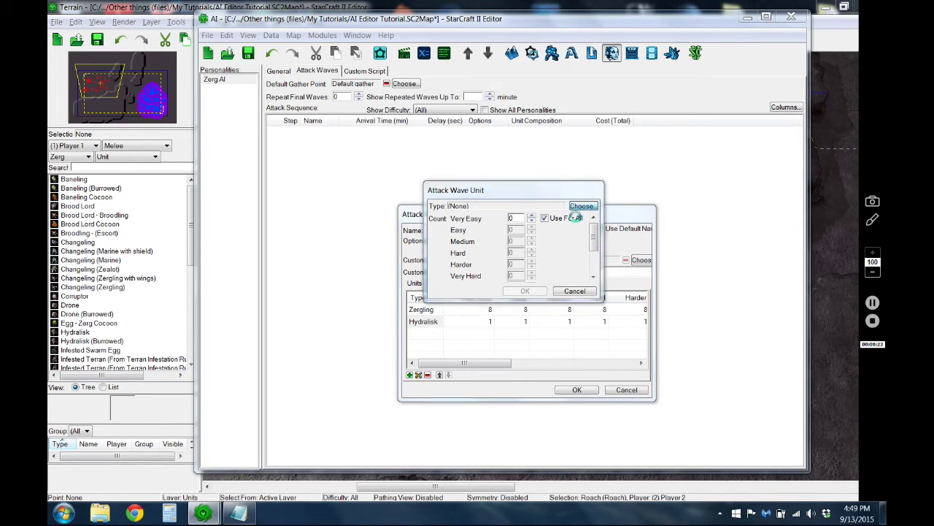
left_click(581, 206)
left_click(430, 191)
type("roach")
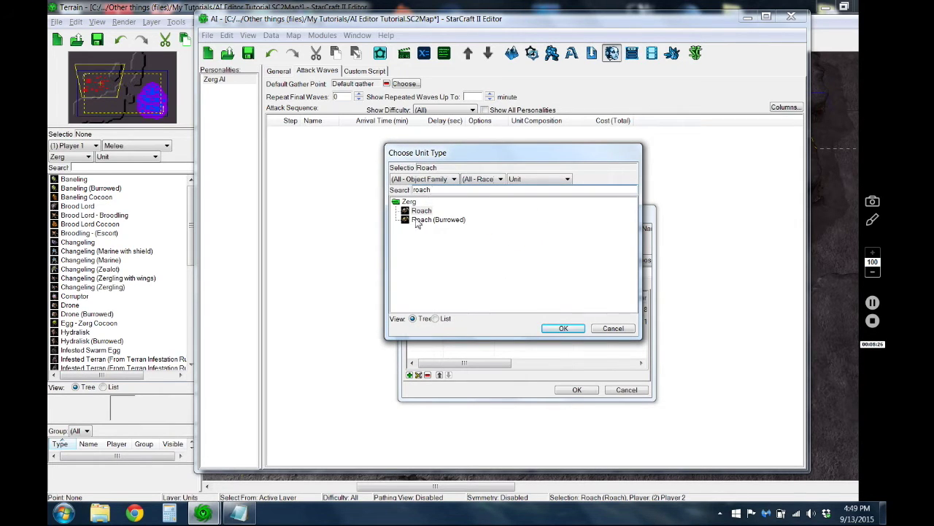
left_click(421, 210)
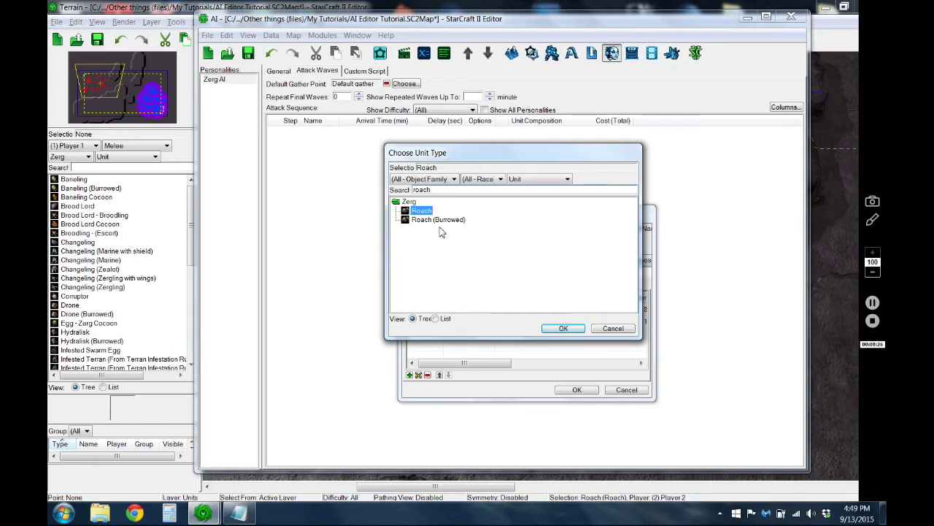
left_click(563, 327)
left_click(532, 217)
left_click(532, 217)
left_click(525, 291)
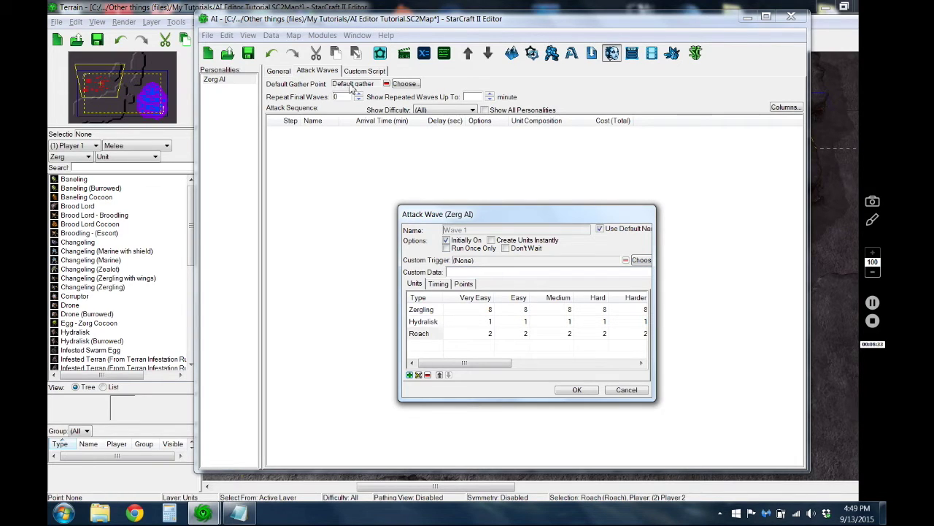
Set the wave's arrival time to 90 seconds, used for all difficulties
left_click(465, 284)
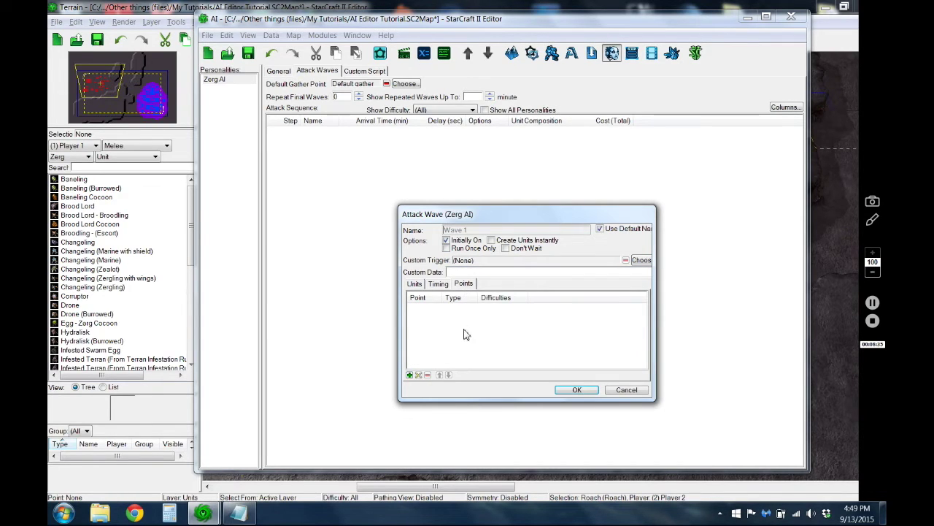
left_click(439, 284)
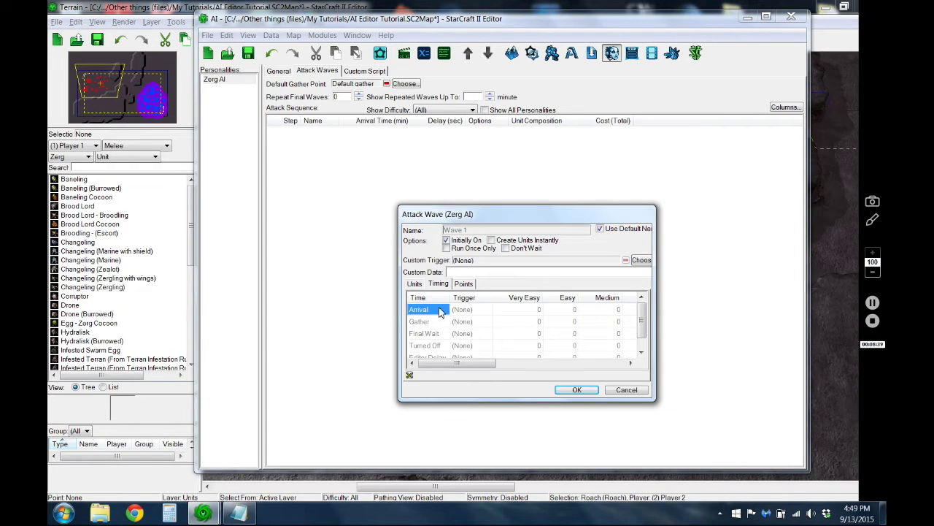
double_click(440, 312)
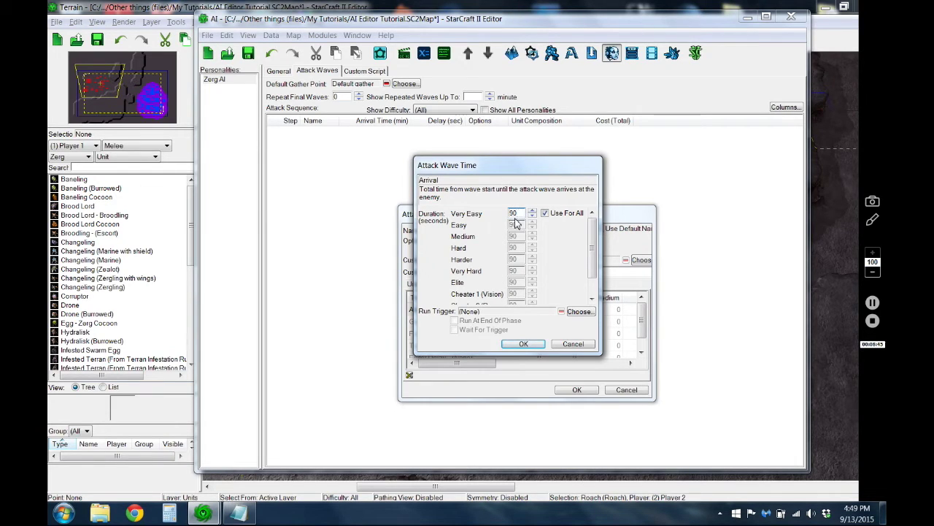
left_click(545, 213)
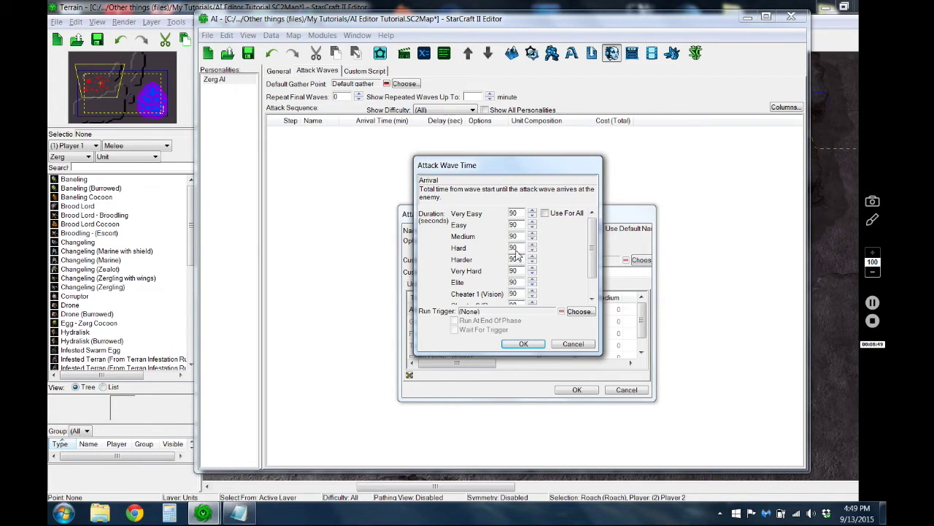
left_click(546, 213)
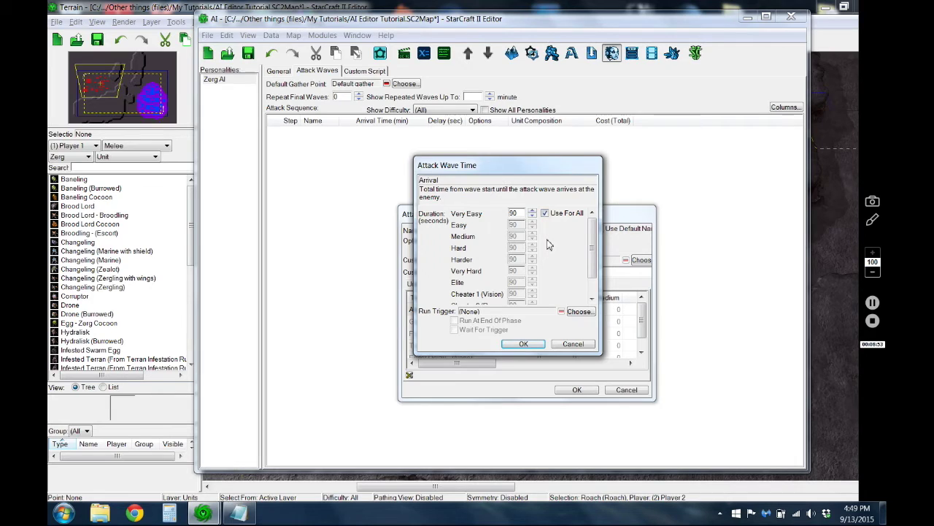
scroll(545, 257, "down", 1)
scroll(543, 257, "up", 1)
left_click(524, 344)
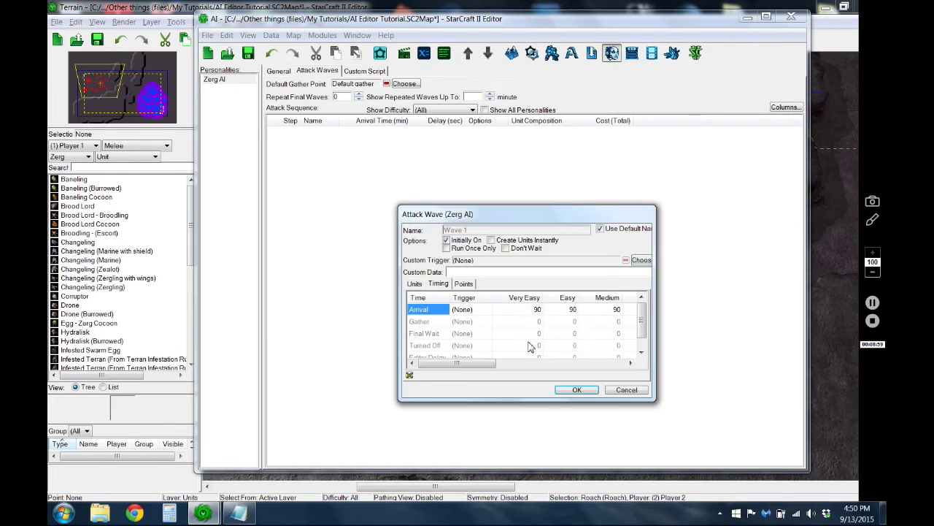
Review the wave's units, timing and points, then save it as Wave 1
left_click(413, 285)
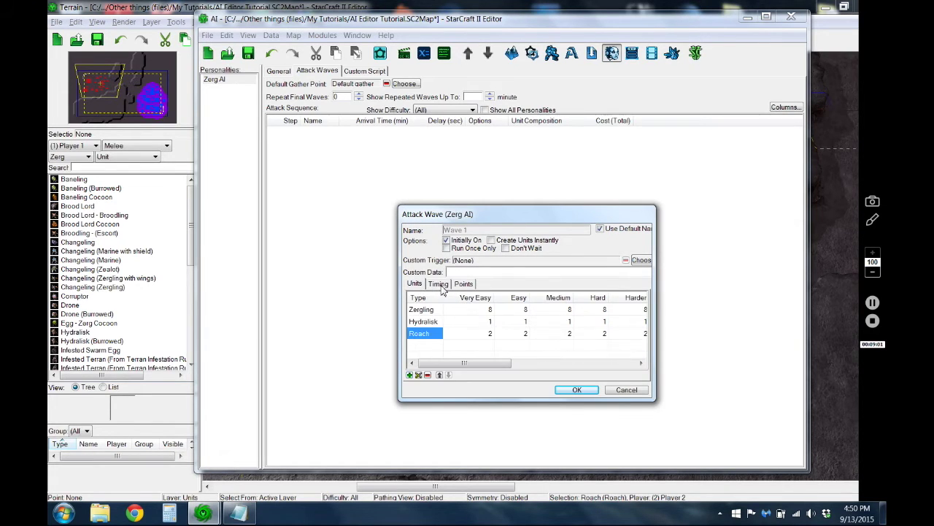
left_click(441, 285)
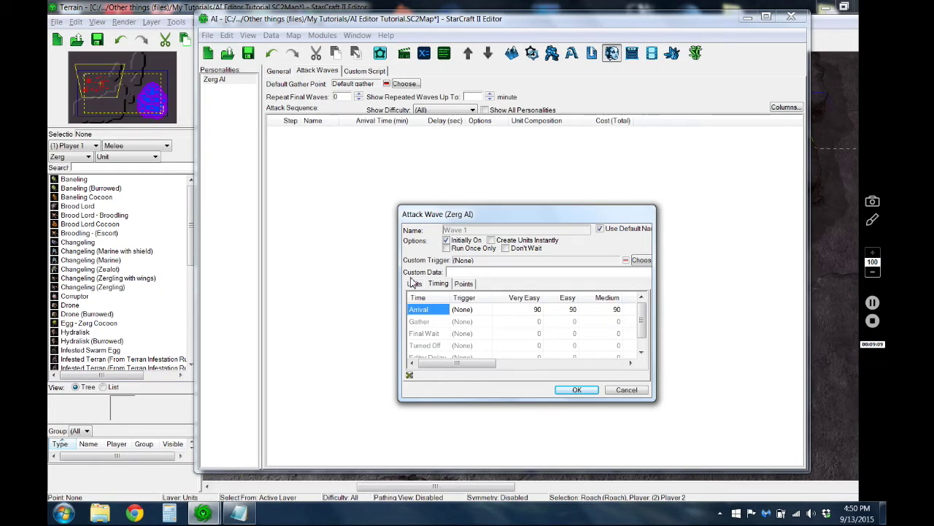
left_click(414, 283)
left_click(436, 285)
left_click(414, 284)
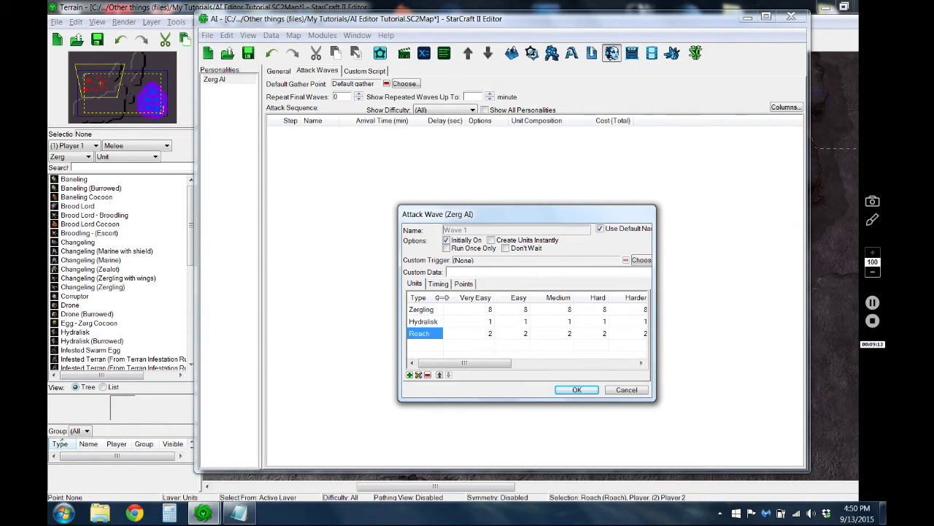
left_click(439, 285)
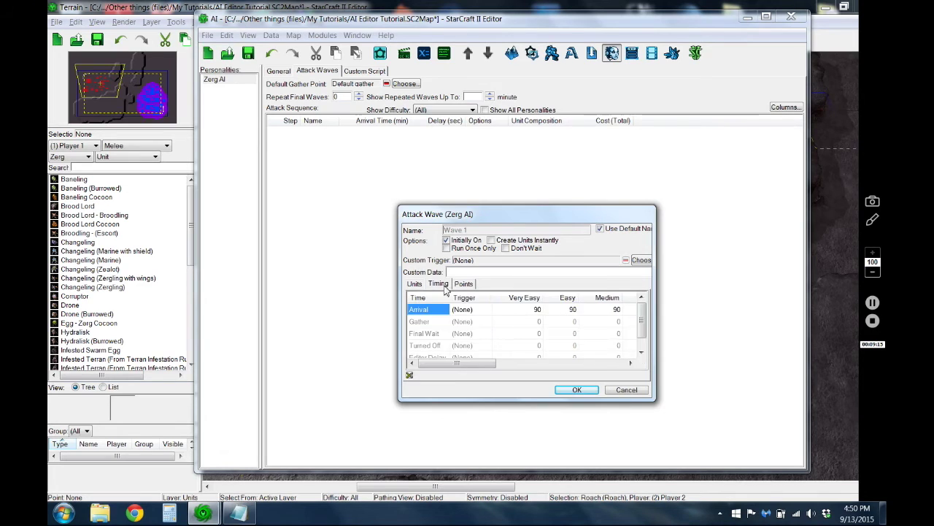
left_click(458, 284)
left_click(566, 386)
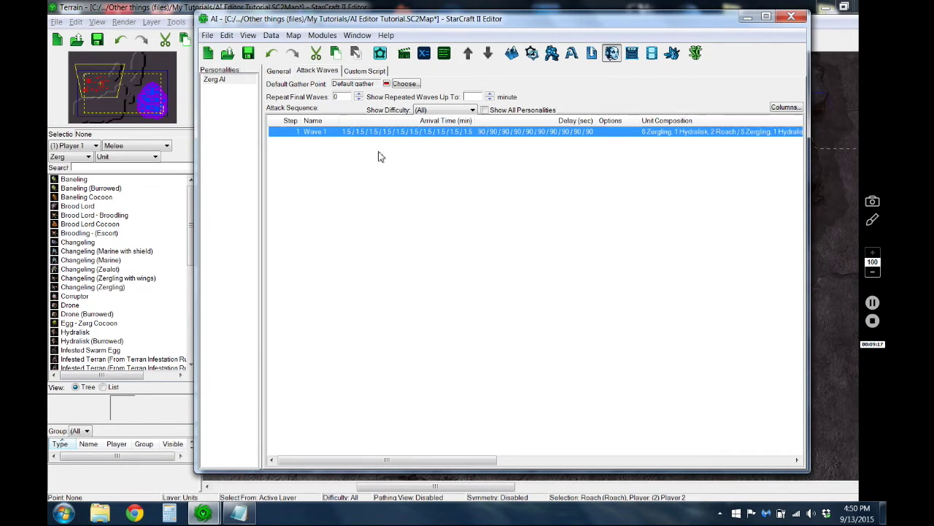
Duplicate Wave 1 into Wave 2 and raise its Zerglings to 10
key("ctrl+d")
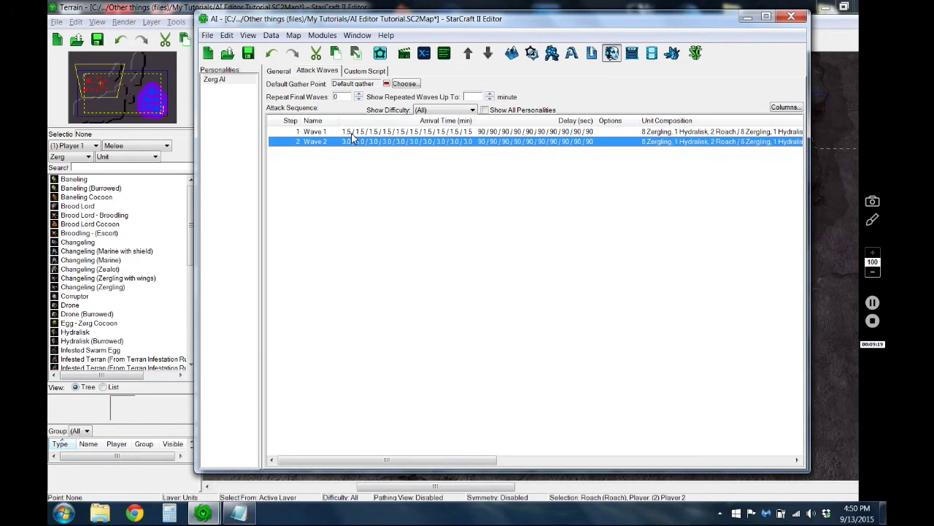
double_click(460, 148)
left_click(434, 310)
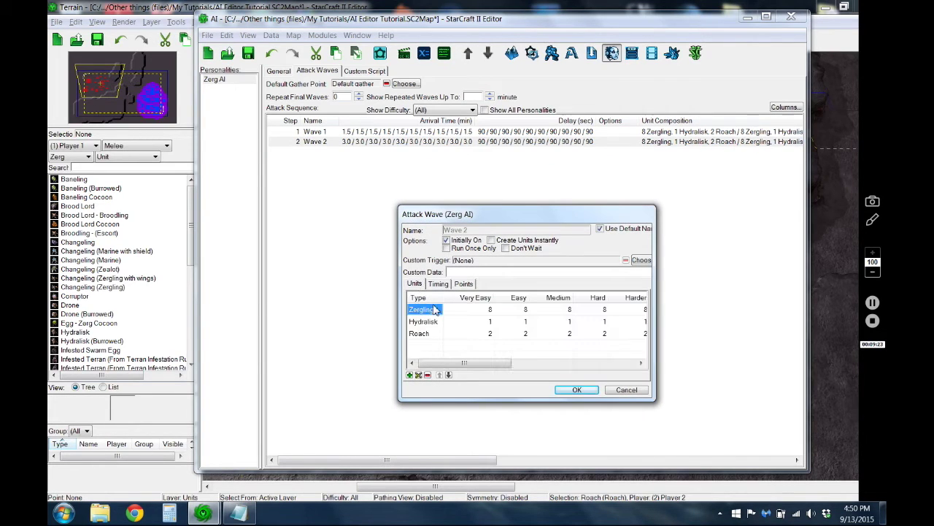
double_click(434, 309)
left_click(532, 216)
left_click(531, 216)
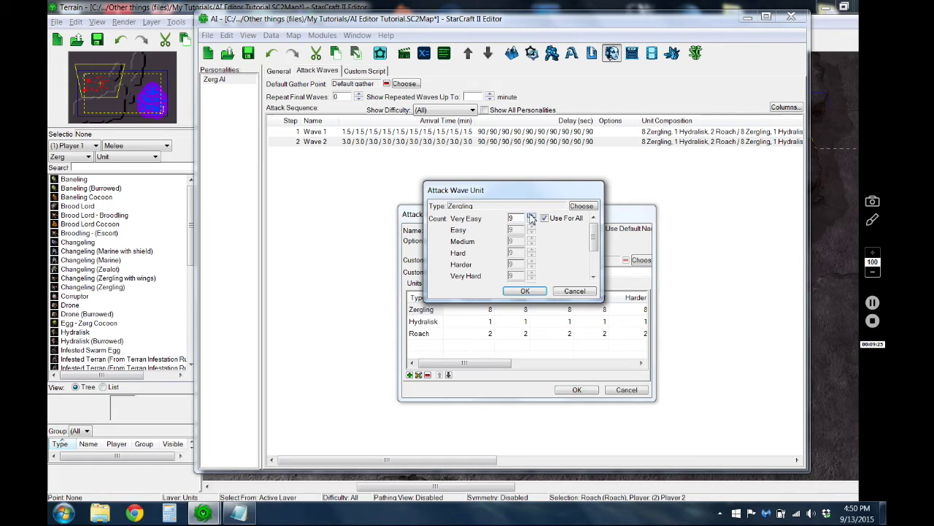
left_click(531, 291)
Set Wave 2 to 3 Hydralisks and 4 Roaches
double_click(431, 322)
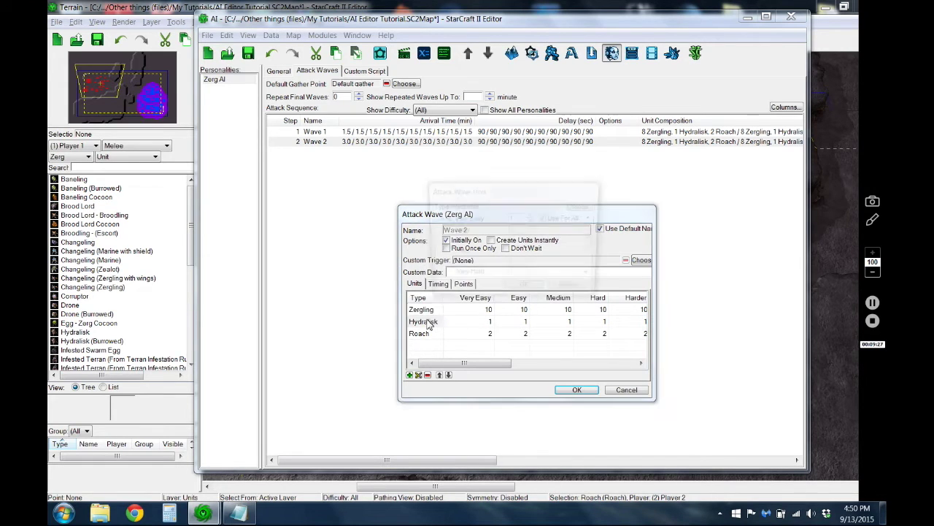
left_click(531, 215)
left_click(532, 216)
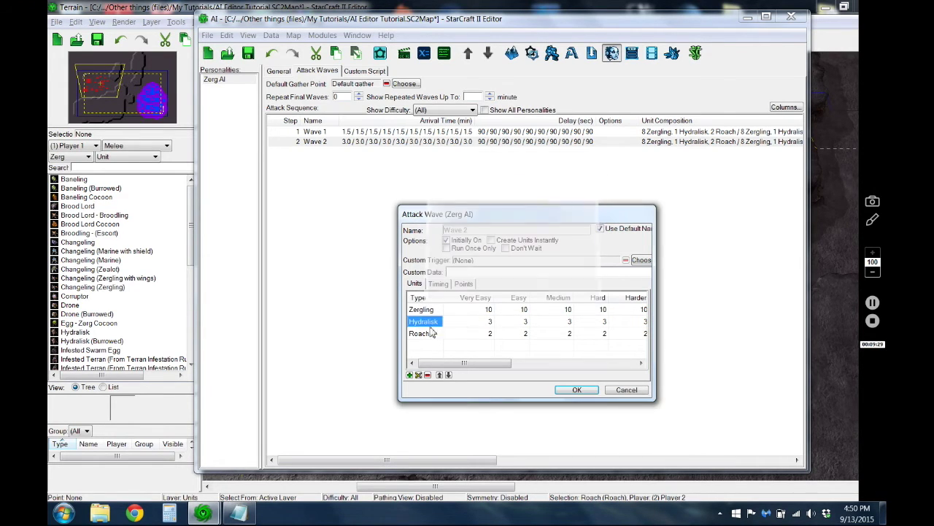
left_click(525, 290)
left_click(421, 334)
double_click(420, 334)
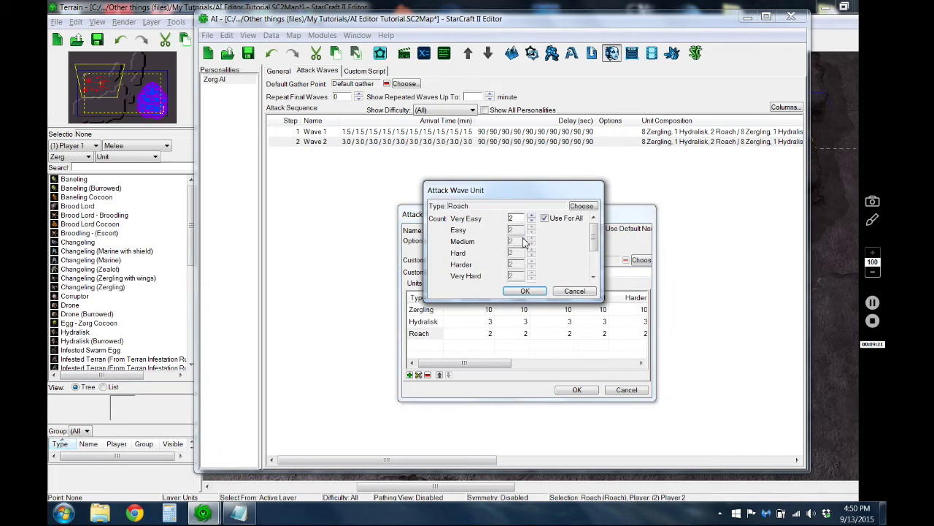
left_click(525, 290)
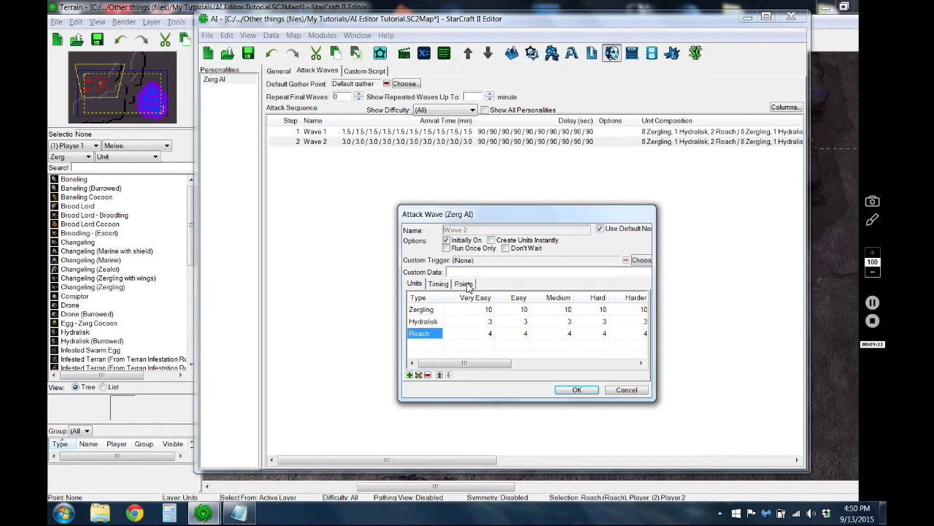
Check Wave 2's points and units, then save it to the attack sequence
left_click(465, 284)
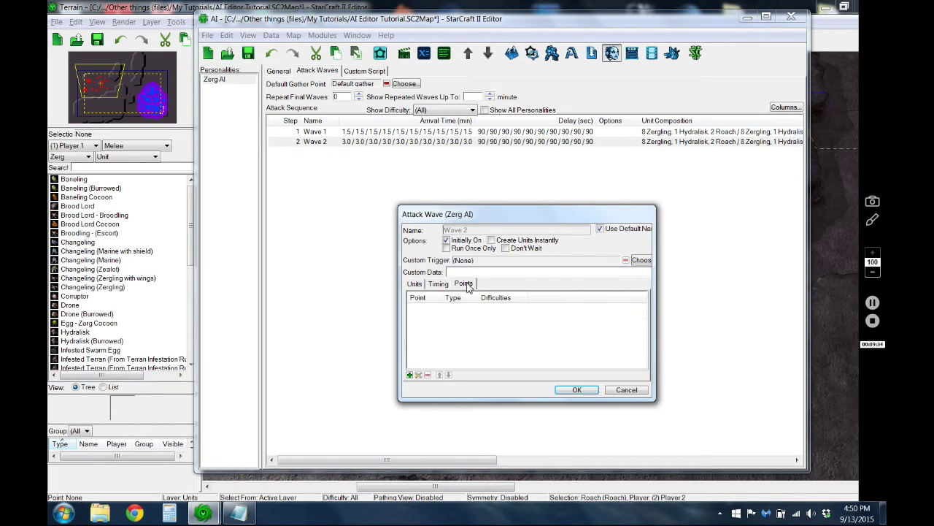
left_click(415, 284)
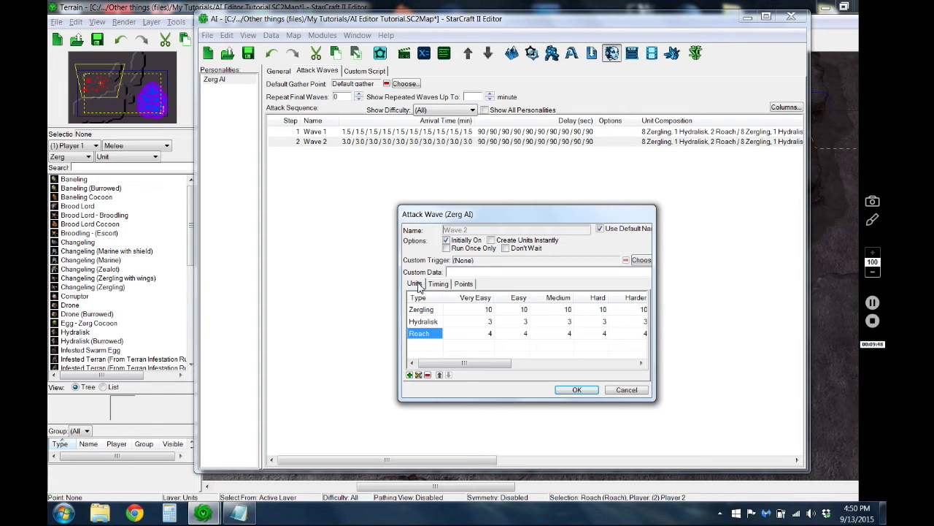
left_click(577, 389)
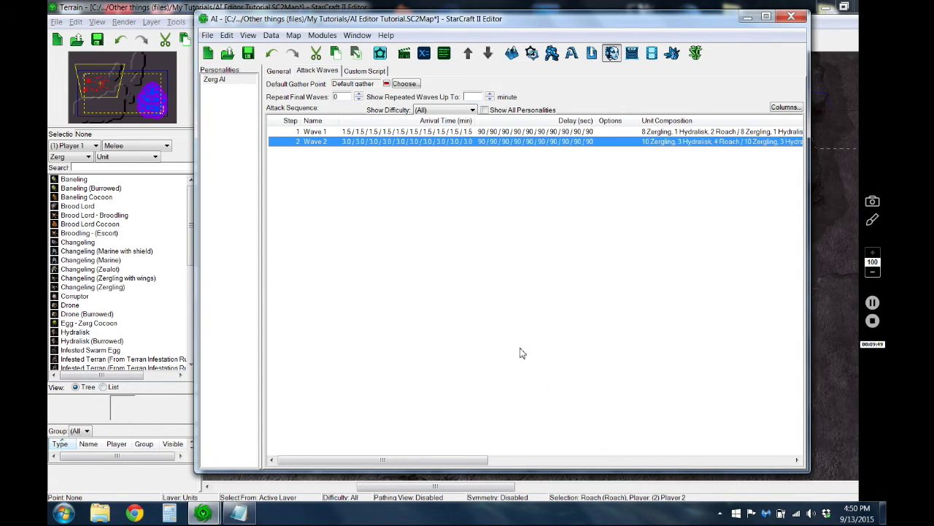
right_click(304, 175)
Start a new attack wave with 6 Mutalisks per difficulty
left_click(321, 184)
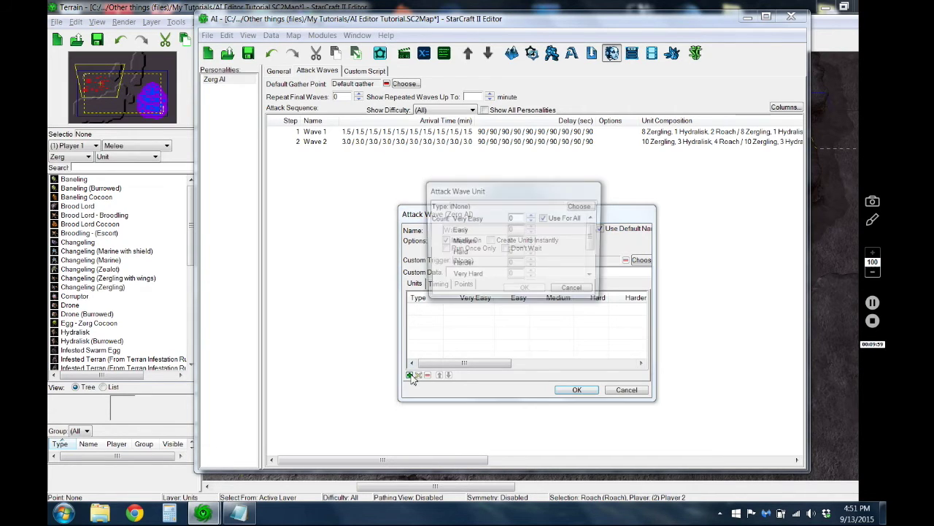
left_click(580, 208)
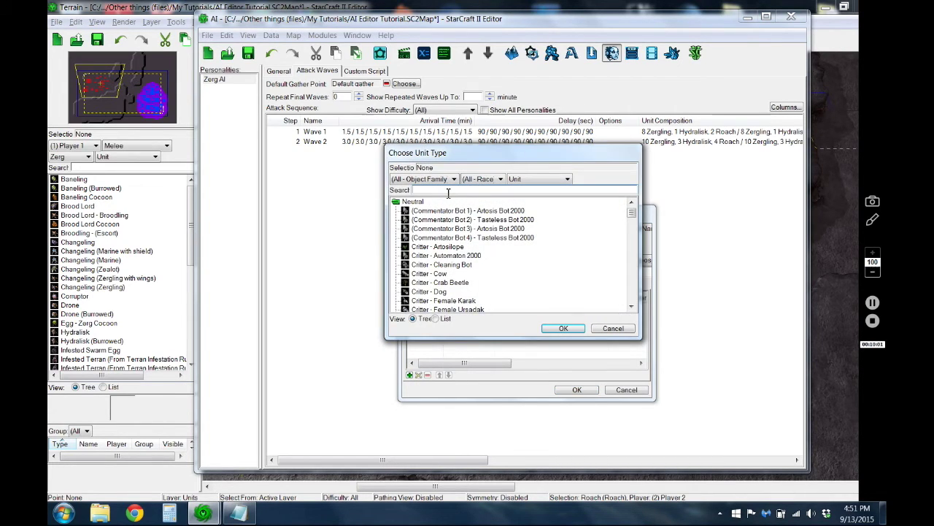
type("mutali")
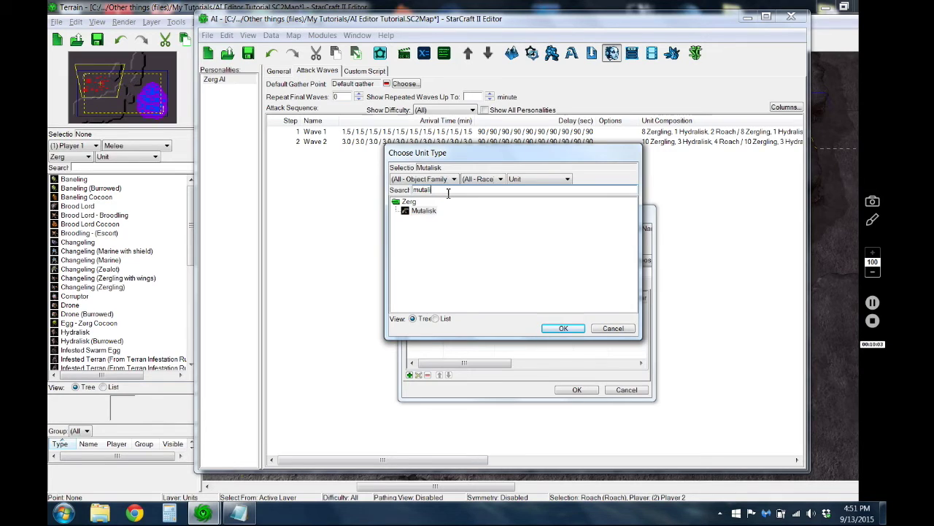
left_click(421, 211)
left_click(564, 328)
left_click(531, 216)
left_click(531, 216)
left_click(531, 216)
left_click(531, 216)
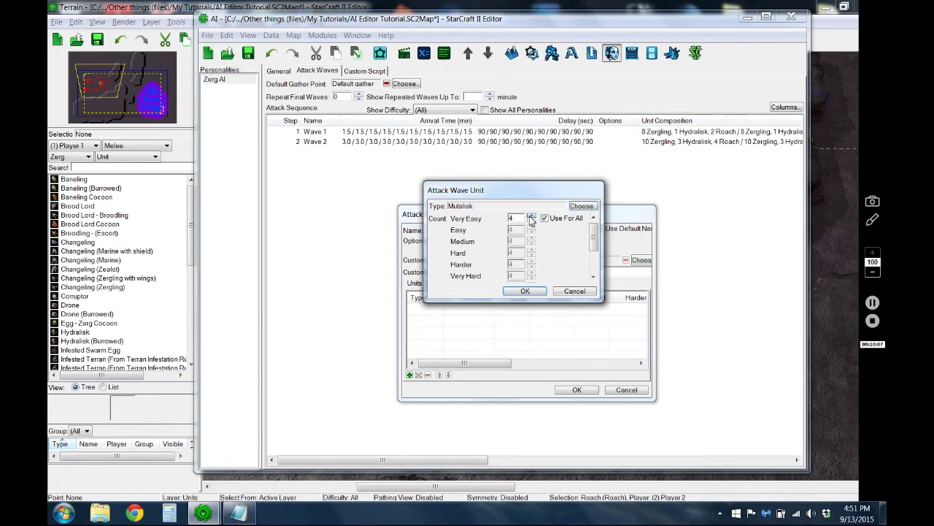
left_click(523, 292)
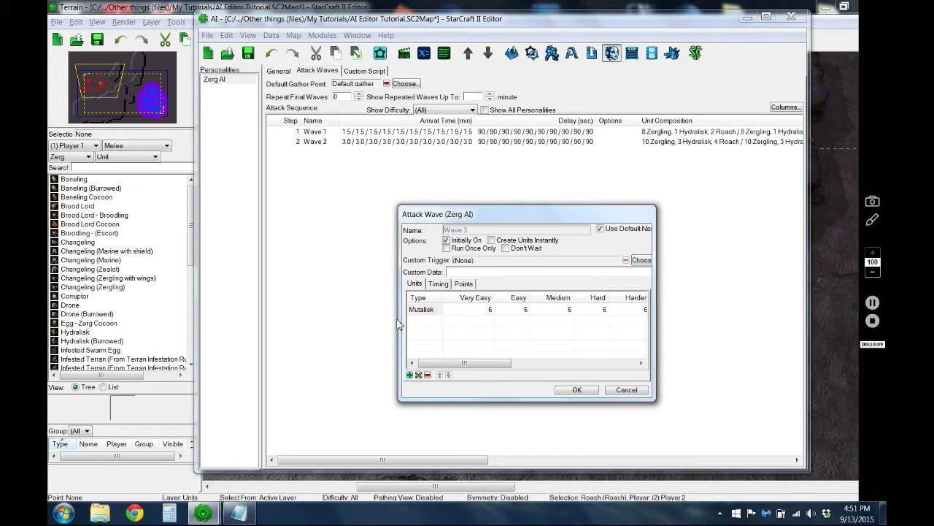
Set the wave's arrival duration to 120 seconds for every difficulty
left_click(438, 284)
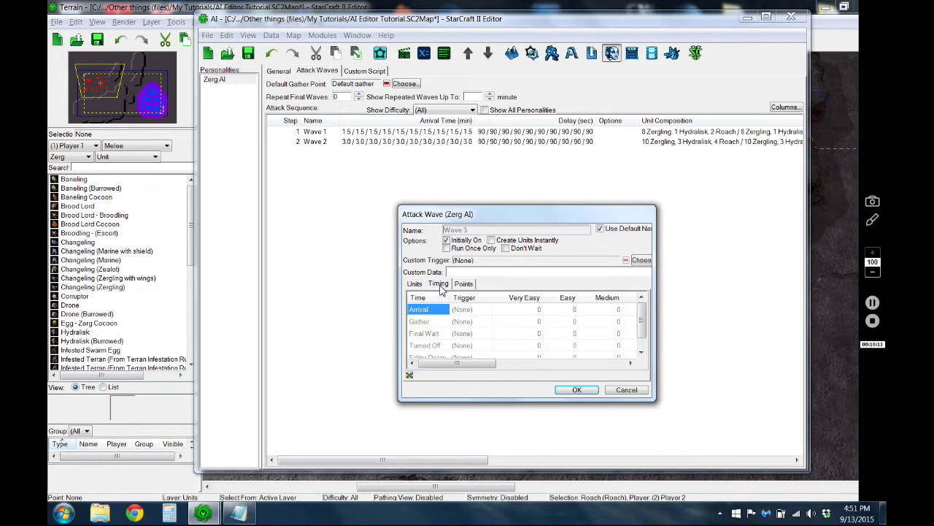
double_click(428, 312)
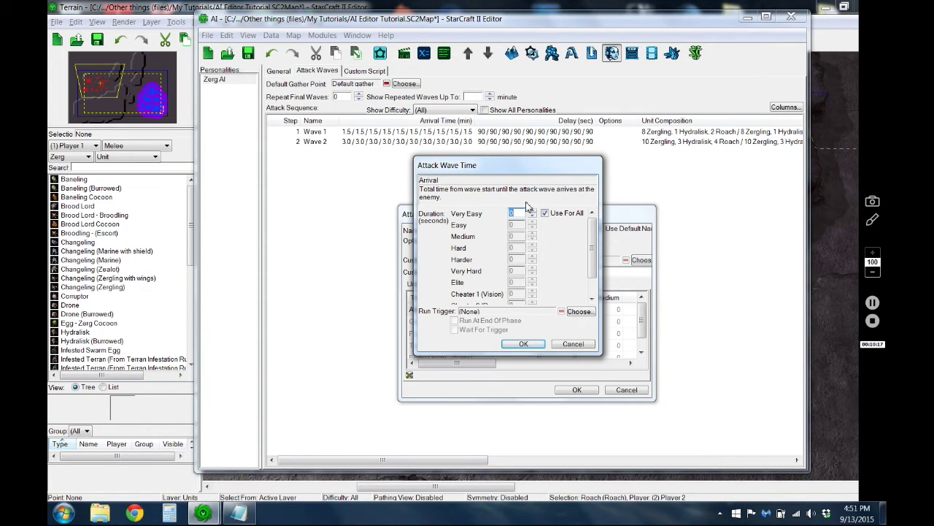
type("120")
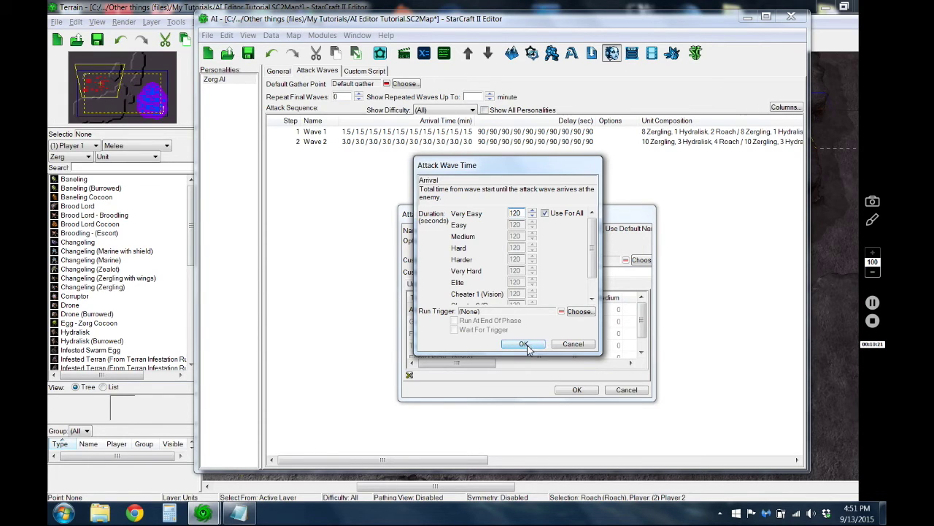
left_click(526, 344)
Add Flyer Gather to the wave as a Gather point
left_click(472, 284)
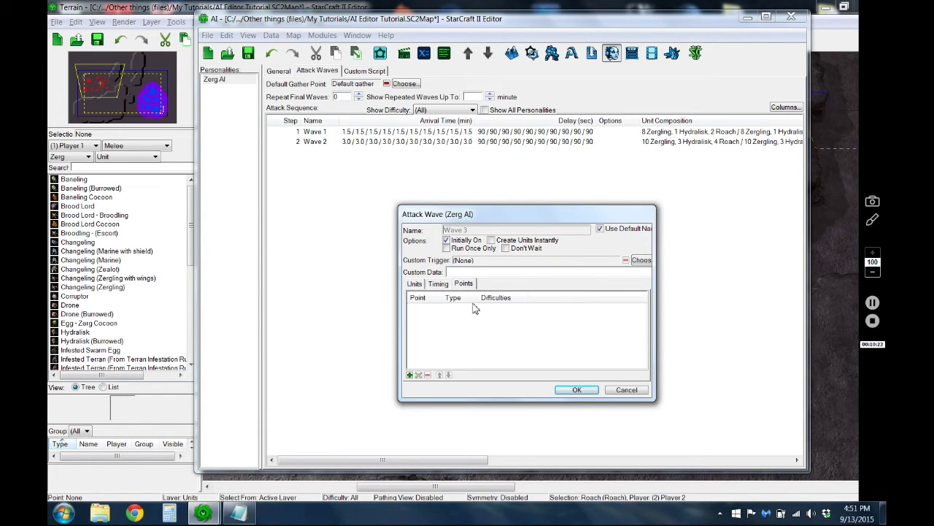
left_click(409, 374)
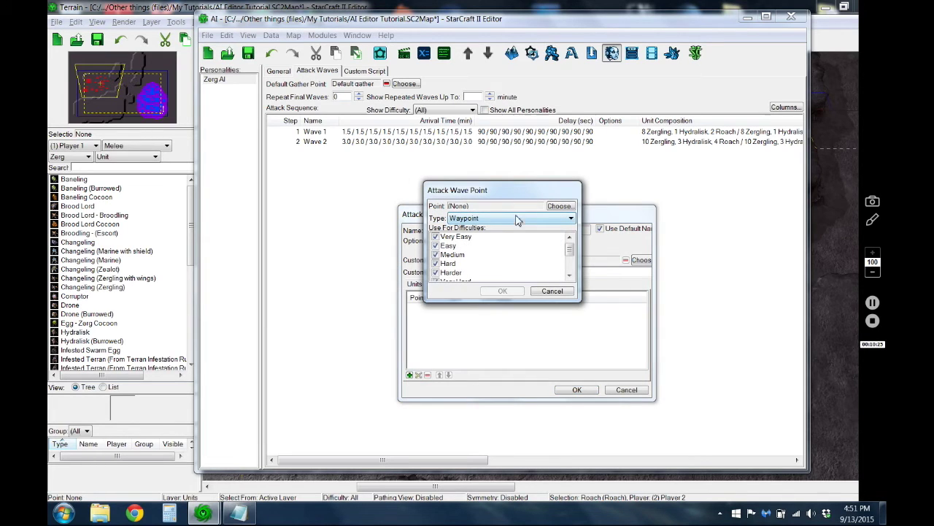
left_click(557, 208)
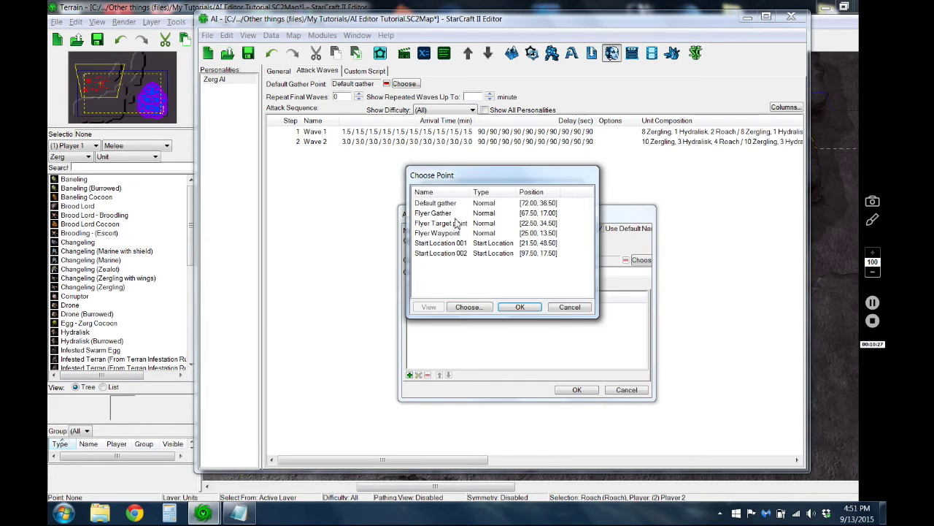
left_click(438, 213)
left_click(520, 307)
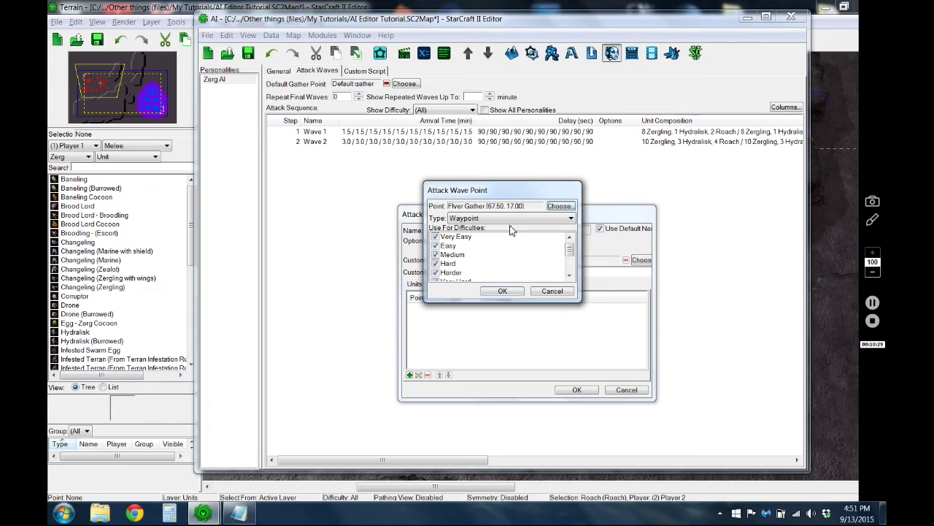
left_click(511, 219)
left_click(479, 237)
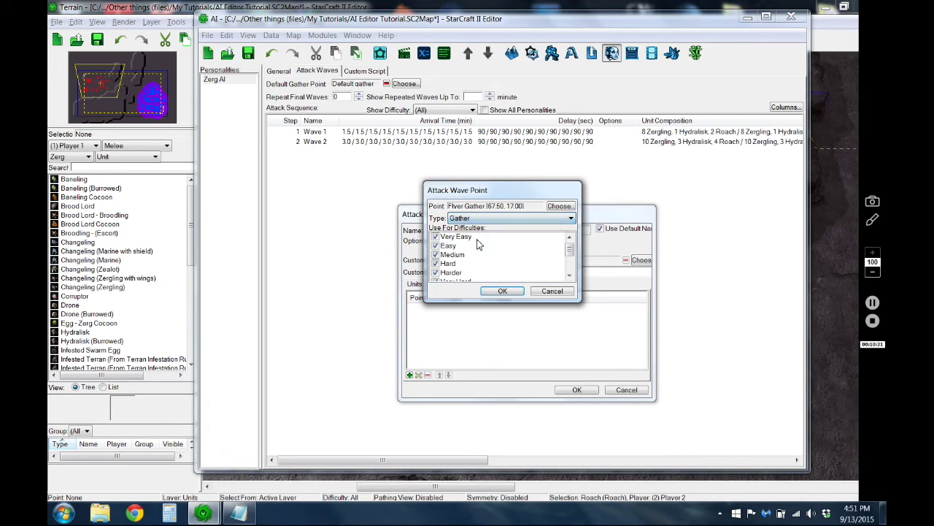
left_click(502, 291)
Add Flyer Target point to the wave as a Target point
left_click(410, 375)
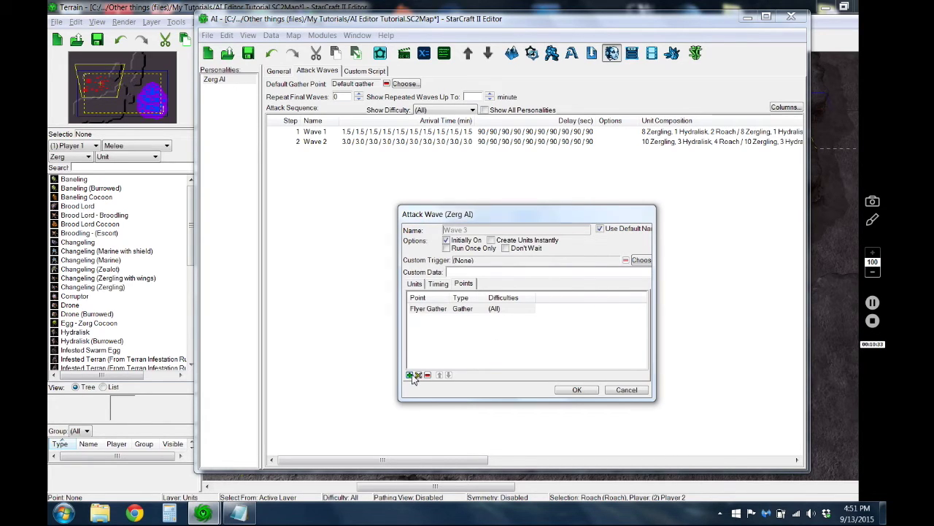
left_click(559, 207)
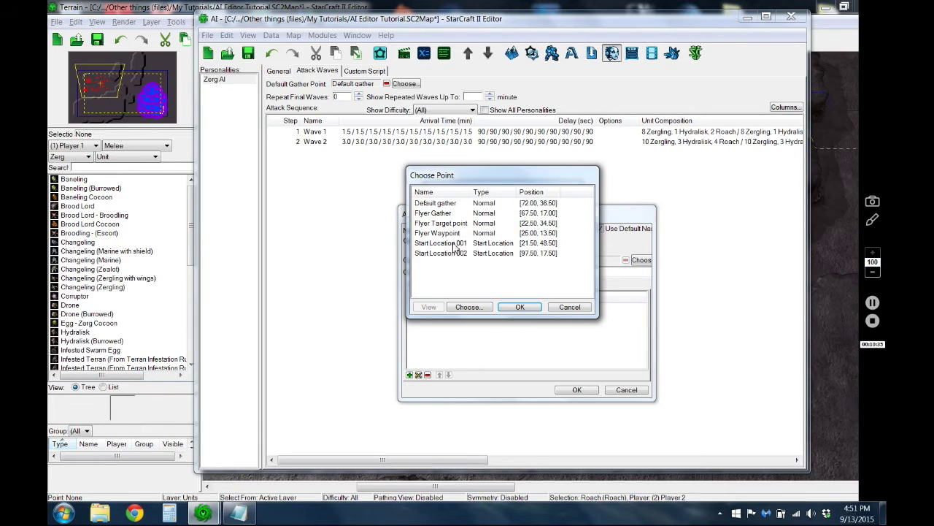
left_click(445, 223)
left_click(519, 306)
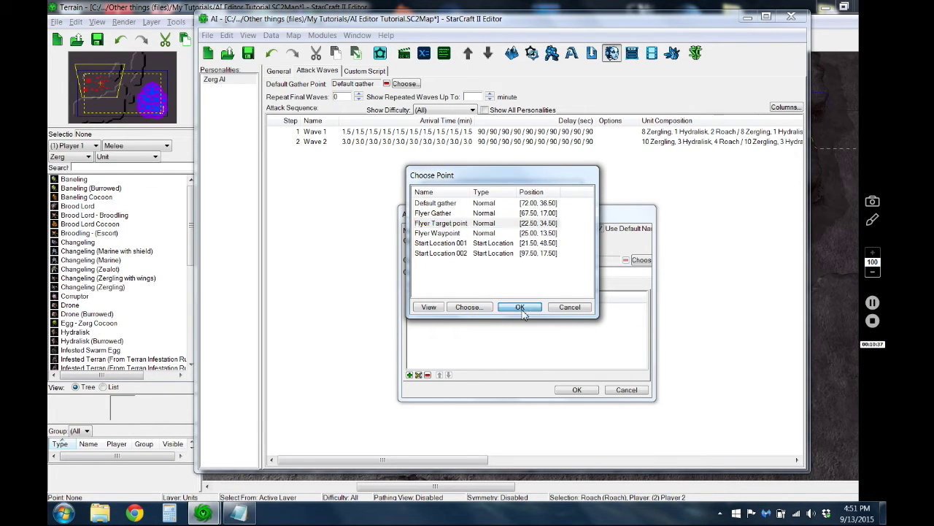
left_click(508, 219)
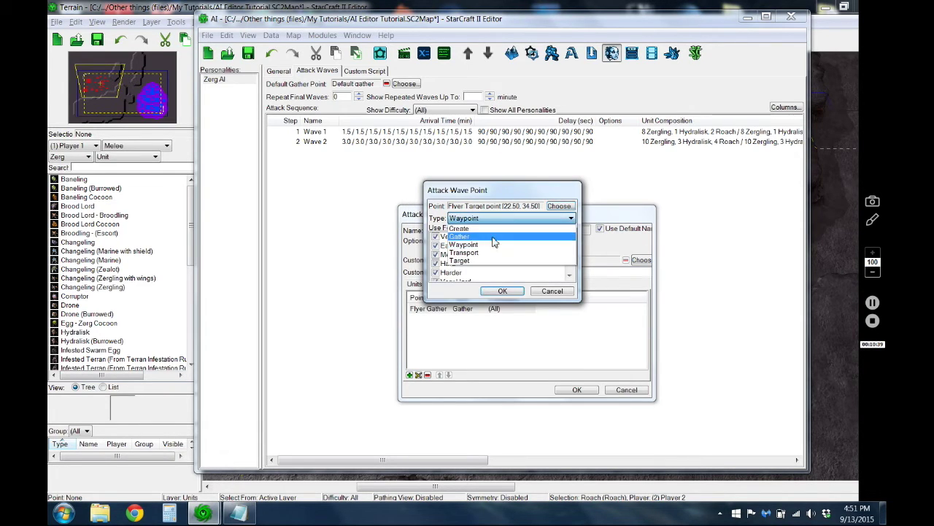
left_click(480, 267)
left_click(503, 290)
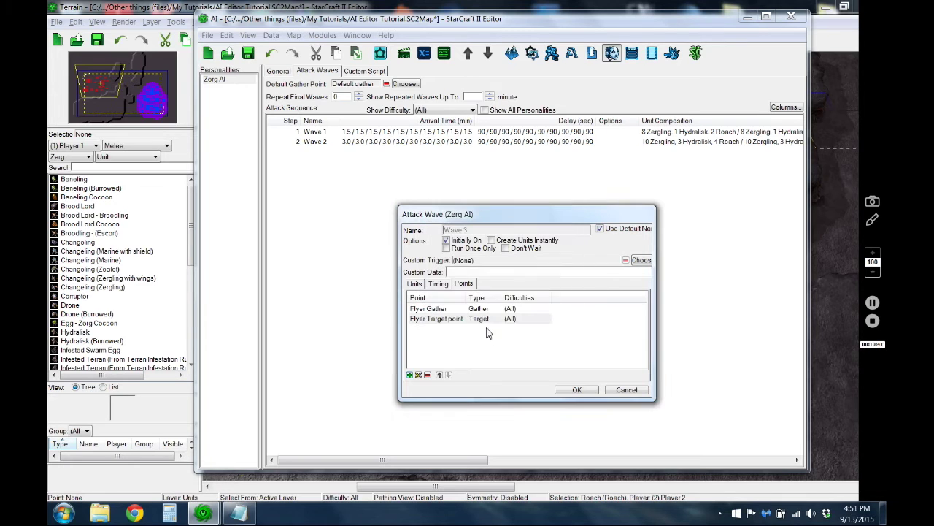
Add Flyer Waypoint as a waypoint and save Wave 3 to the attack sequence
left_click(410, 374)
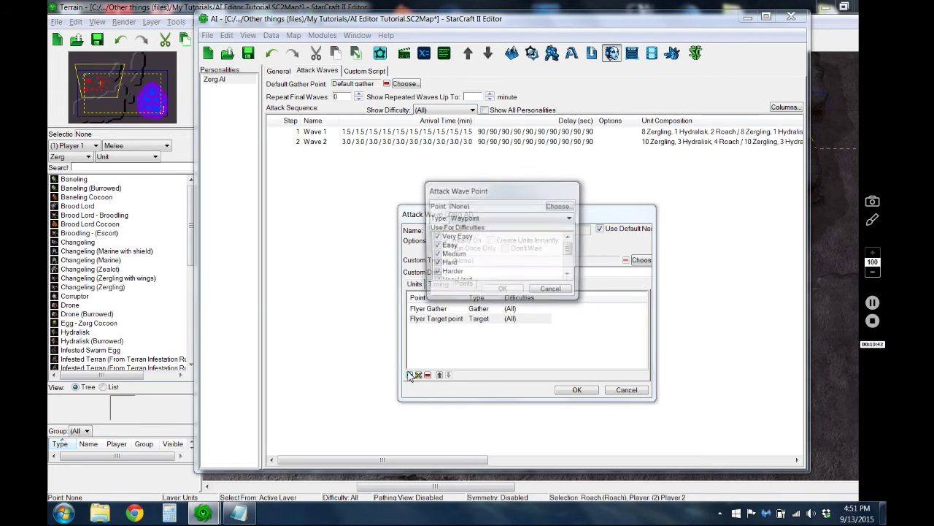
left_click(479, 219)
left_click(560, 206)
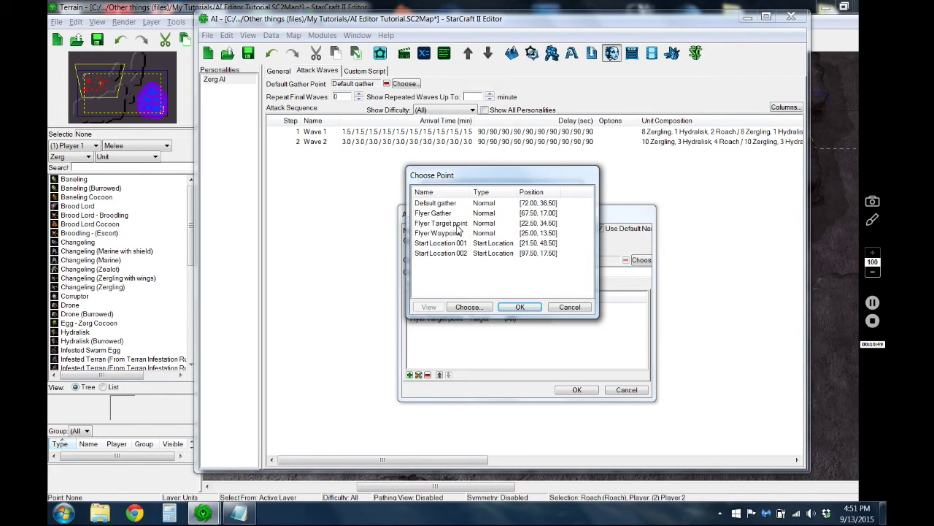
left_click(458, 234)
left_click(519, 306)
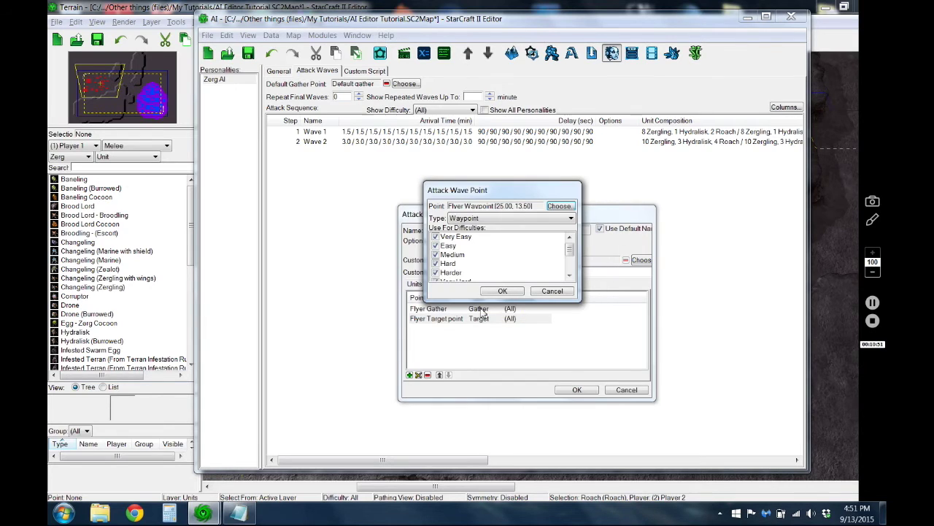
left_click(502, 291)
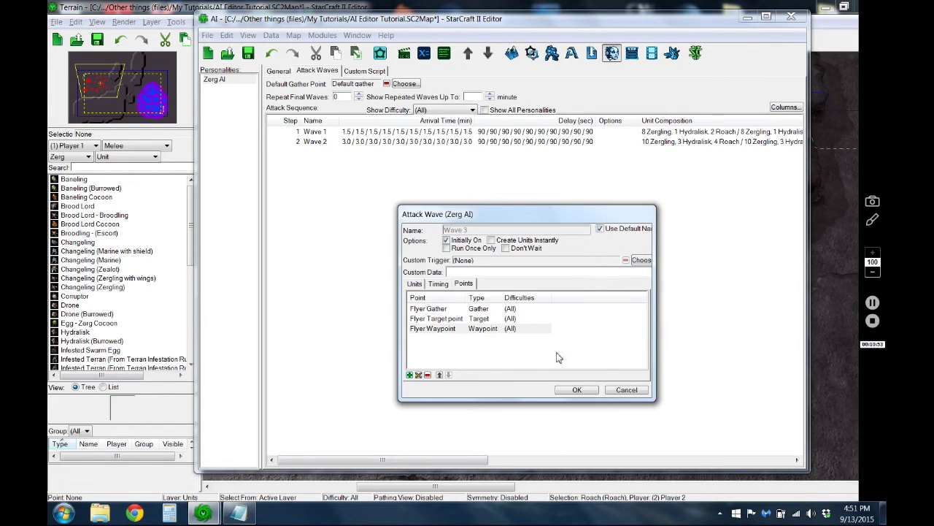
left_click(577, 390)
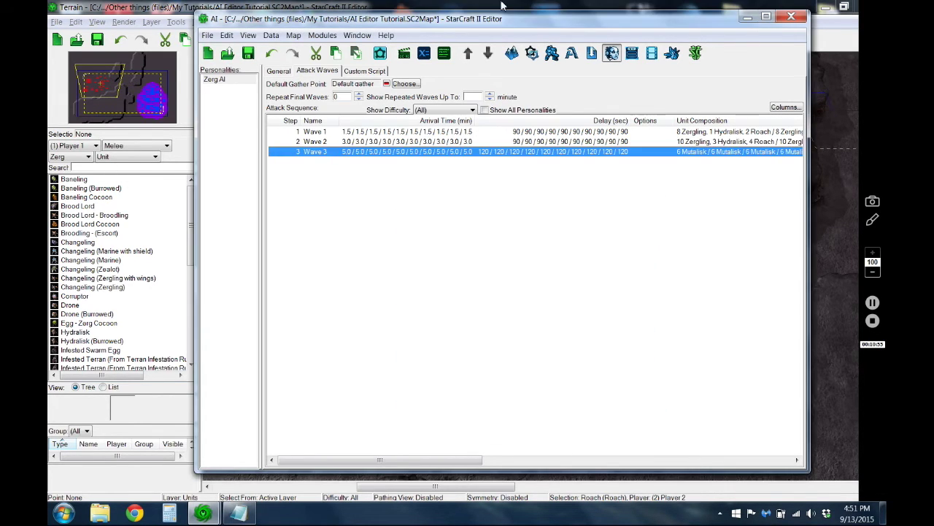
left_click(503, 6)
key("Down")
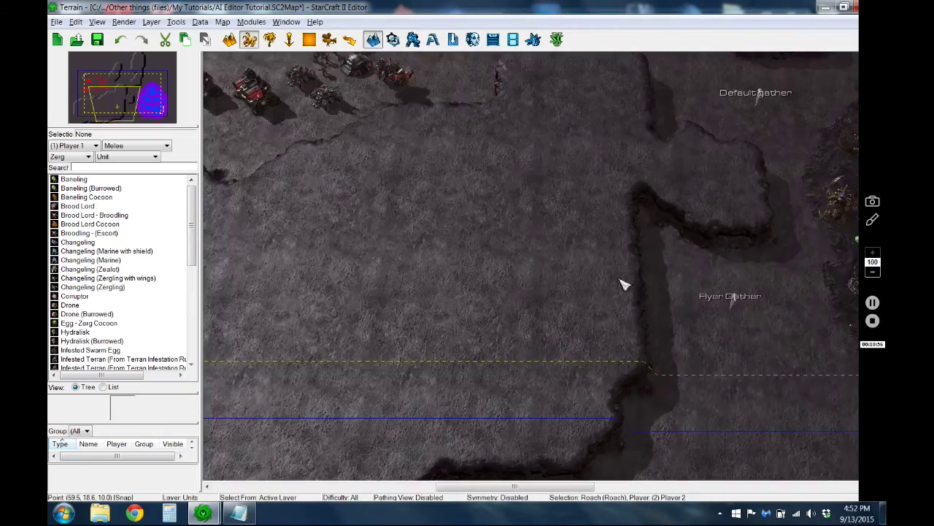
key("Right")
key("Up")
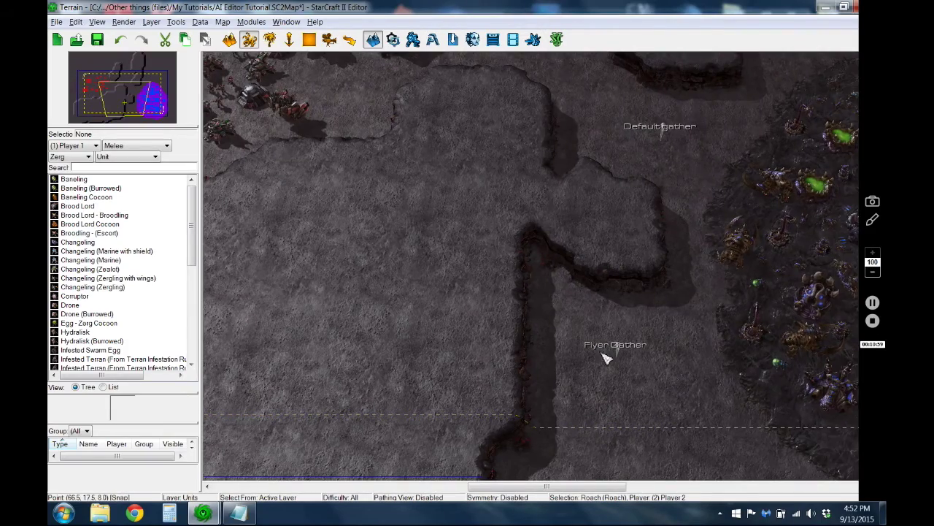
key("Escape")
key("Left")
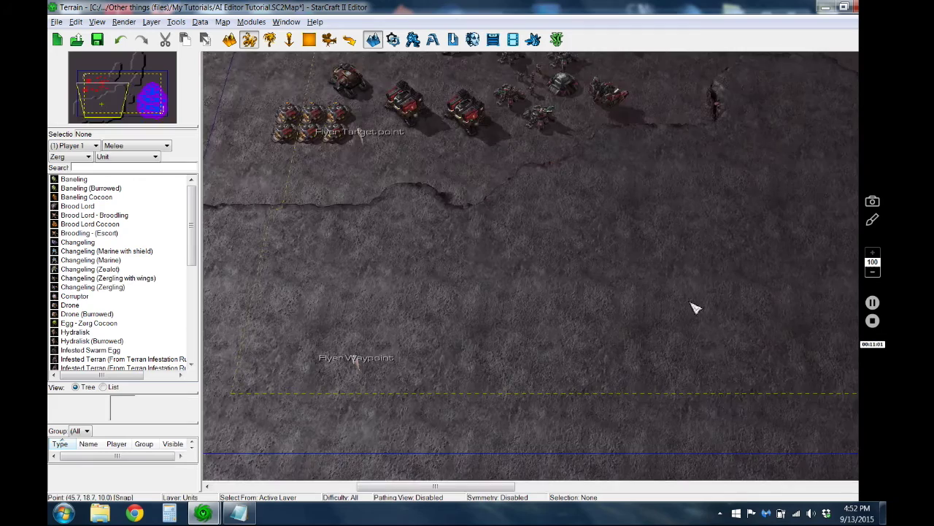
key("Left")
key("Down")
key("Up")
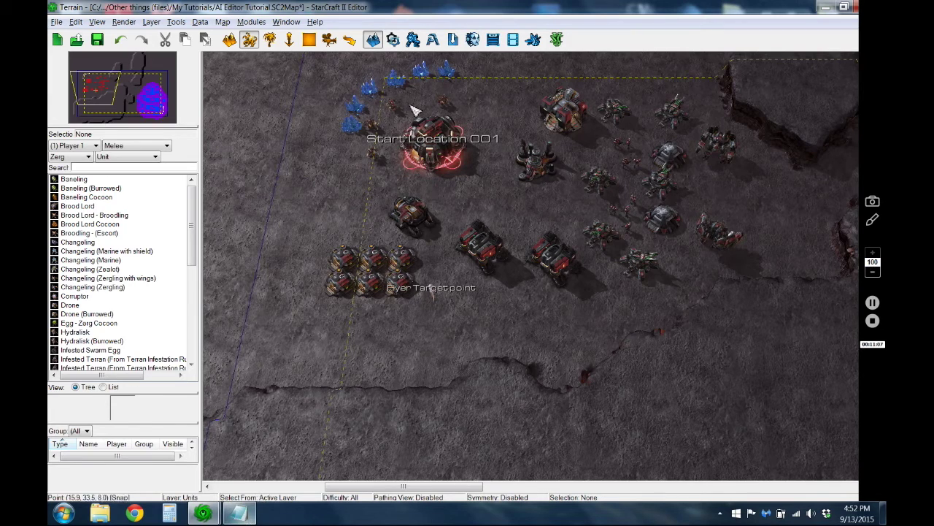
left_click(471, 42)
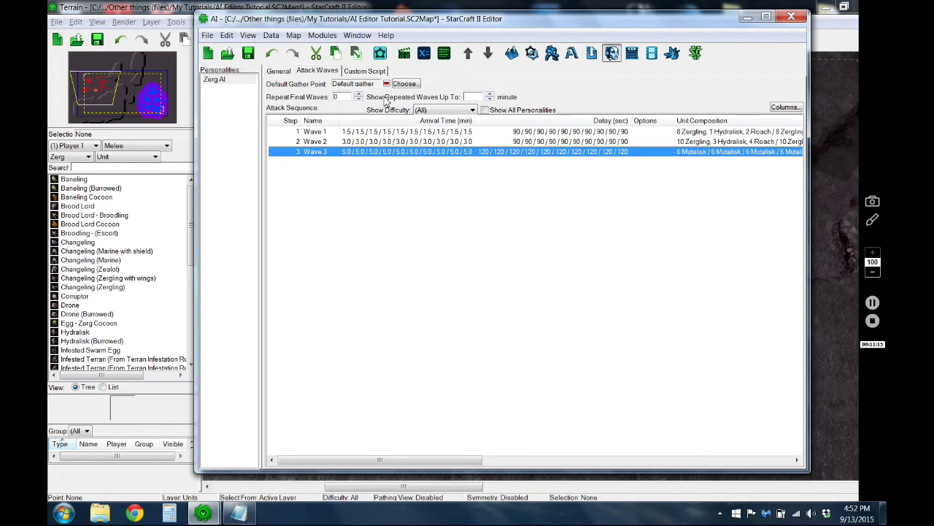
Try repeating the final one, two and three waves with a preview limit of 25
left_click(358, 94)
left_click(358, 95)
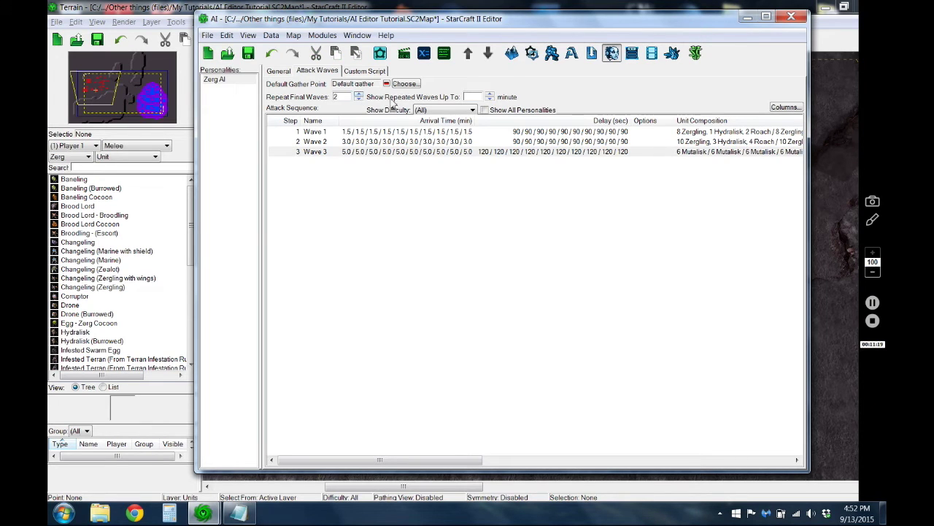
left_click(467, 97)
type("25")
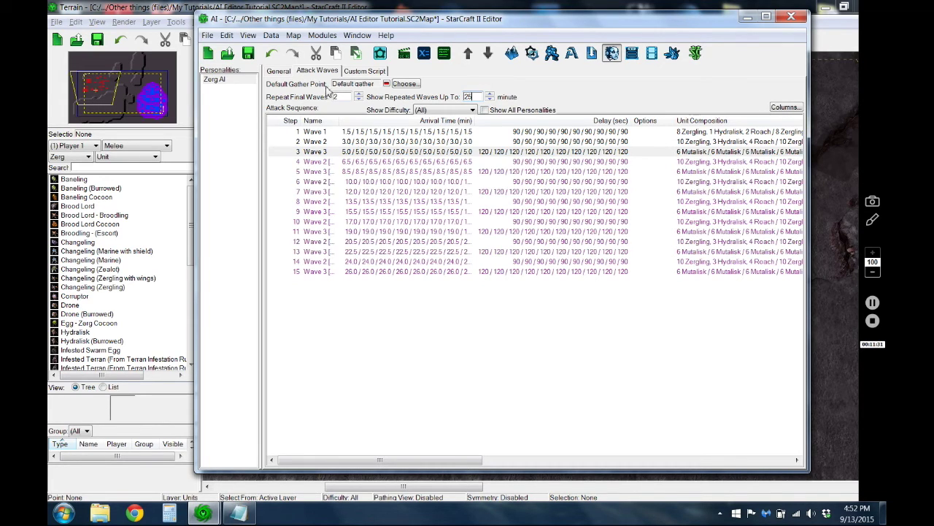
left_click(358, 99)
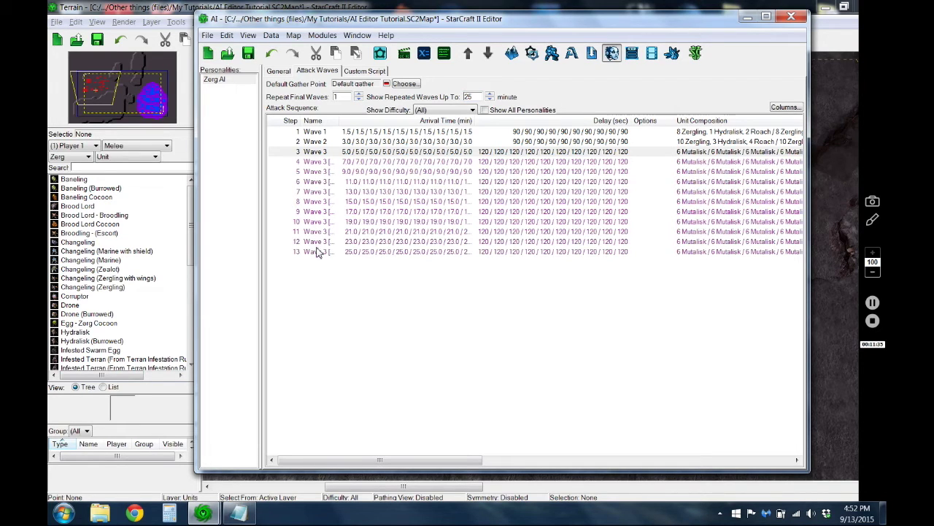
left_click(358, 94)
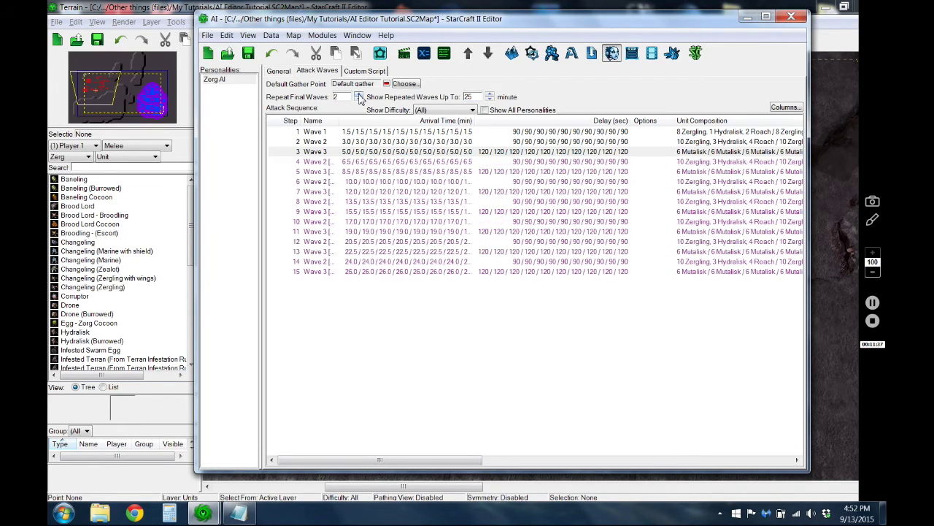
left_click(358, 94)
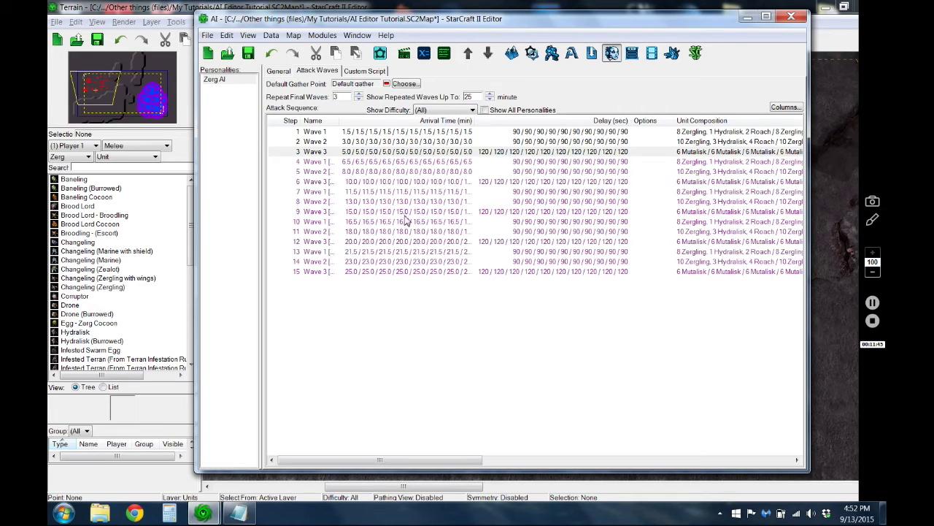
Lower the preview limit to 18 minutes, repeat the final two waves, and review Waves 2 and 3
left_click(490, 99)
left_click(490, 99)
left_click(489, 98)
left_click(488, 98)
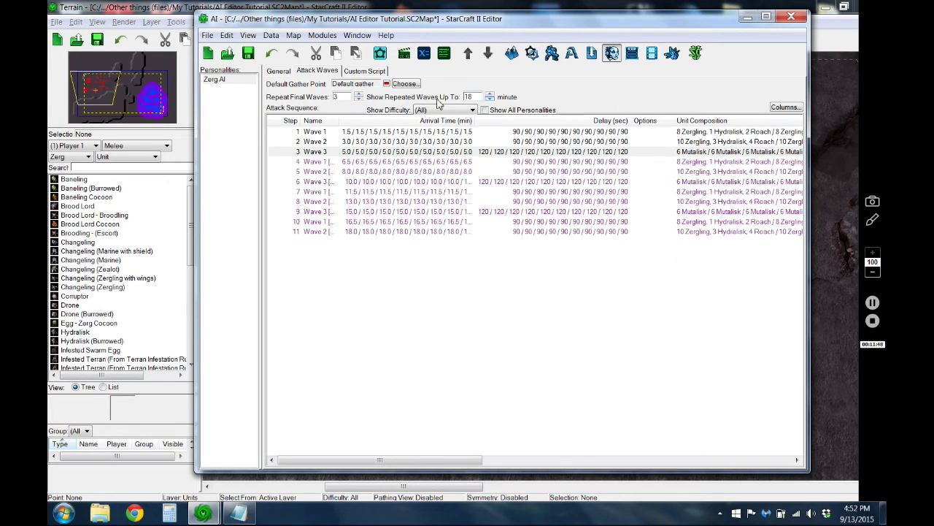
left_click(358, 101)
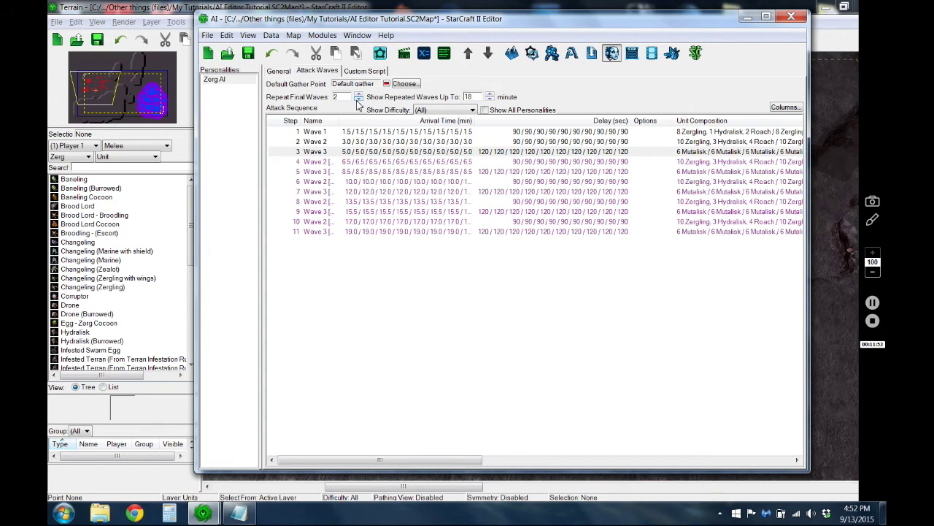
left_click(360, 144)
left_click(359, 152)
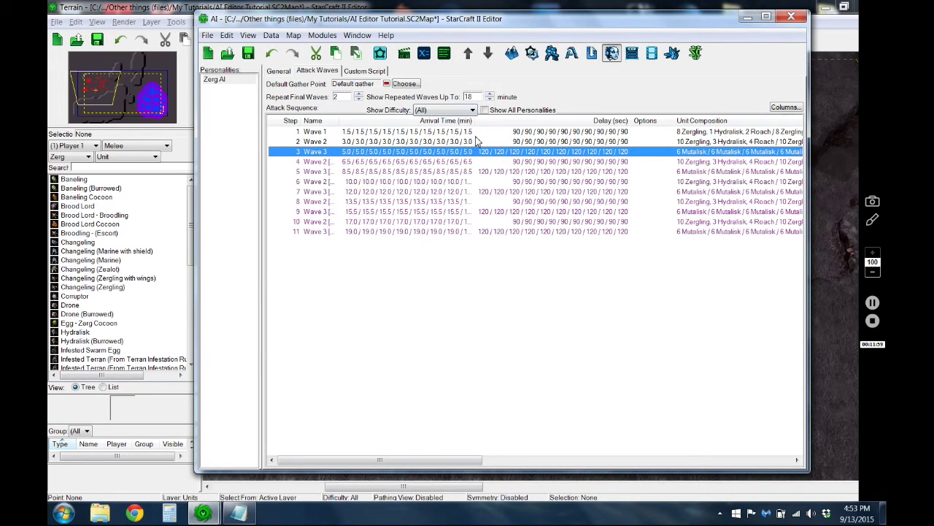
left_click(790, 18)
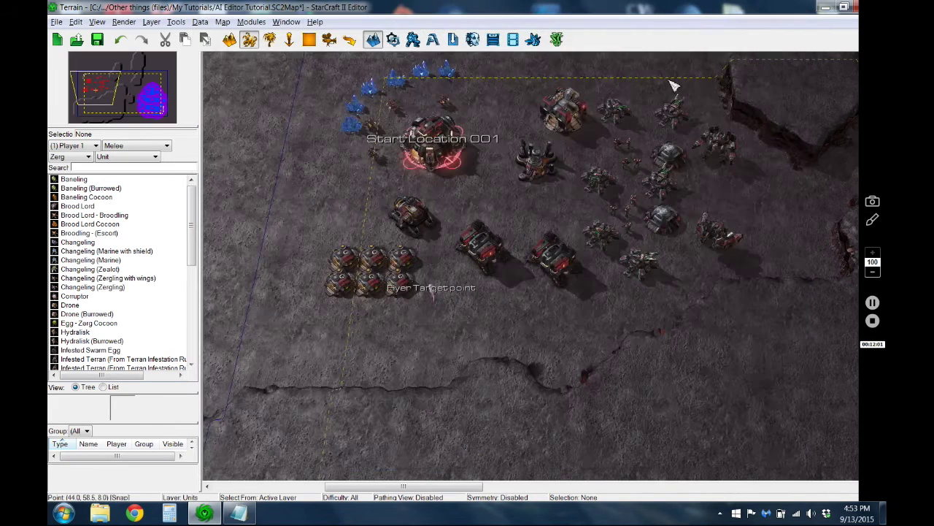
left_click(239, 513)
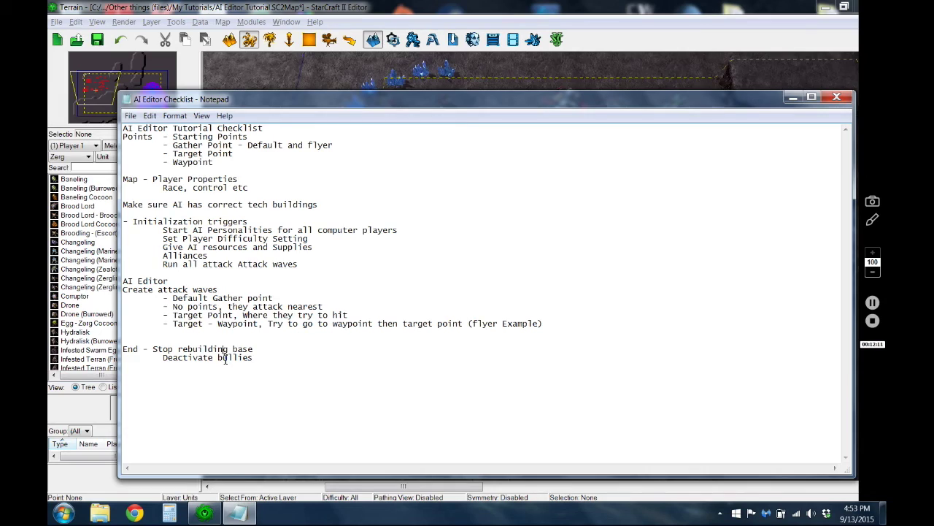
left_click(446, 6)
Pan and zoom over the Zerg base and select the Hive at Start Location 002
scroll(379, 271, "up", 2)
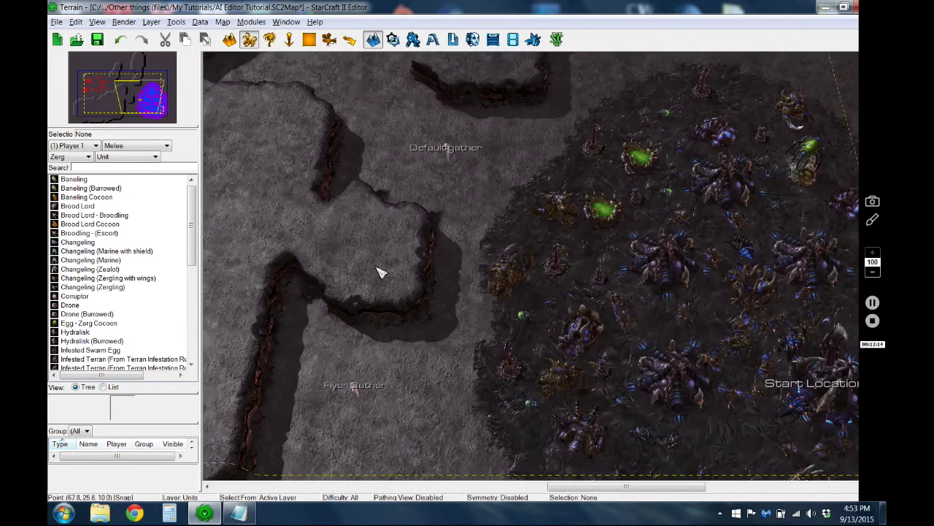
scroll(501, 275, "up", 3)
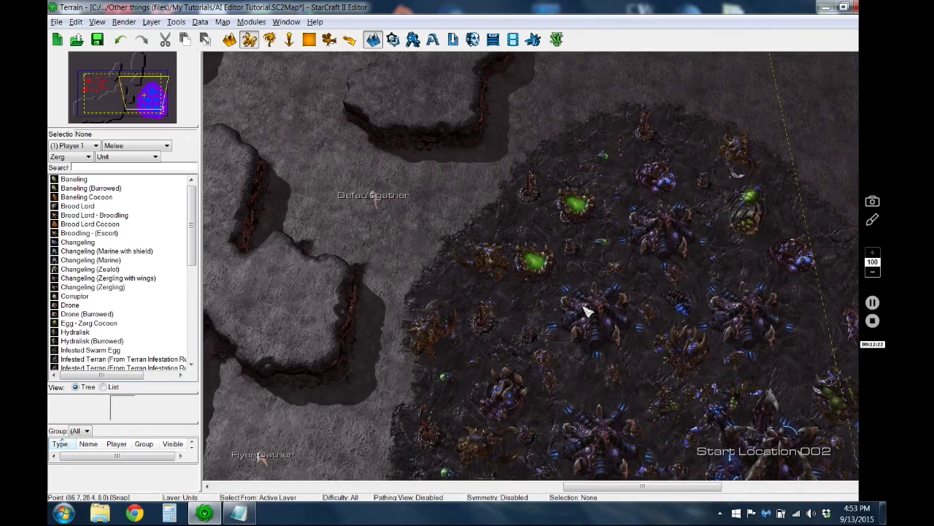
middle_click_drag(584, 310, 461, 251)
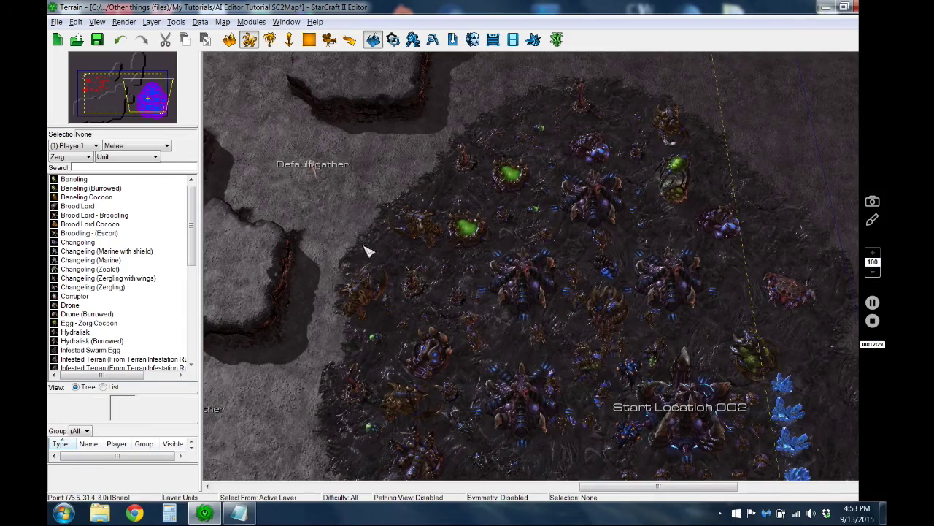
middle_click_drag(538, 309, 448, 267)
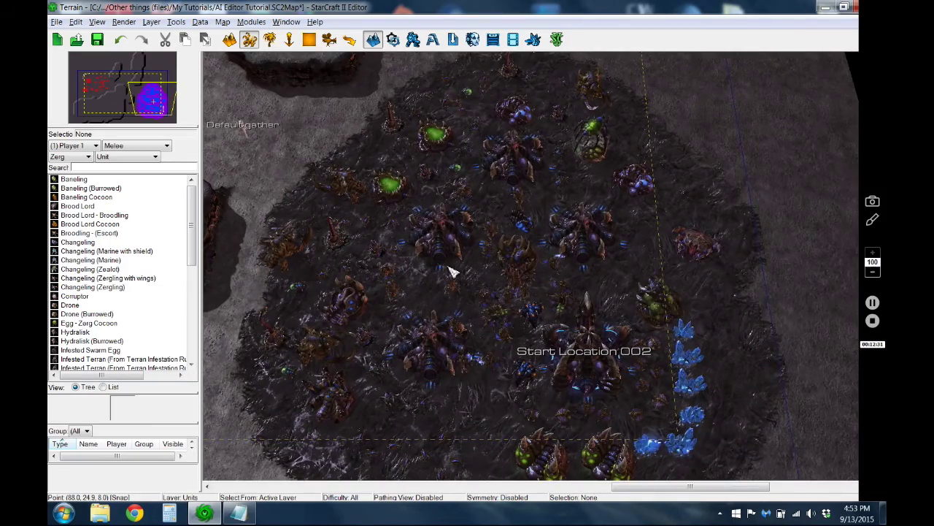
scroll(494, 255, "up", 3)
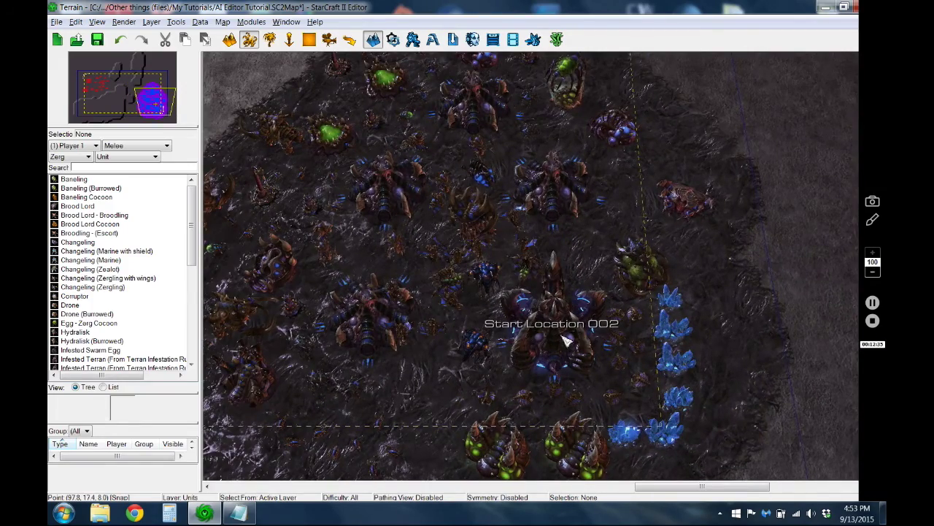
left_click(543, 329)
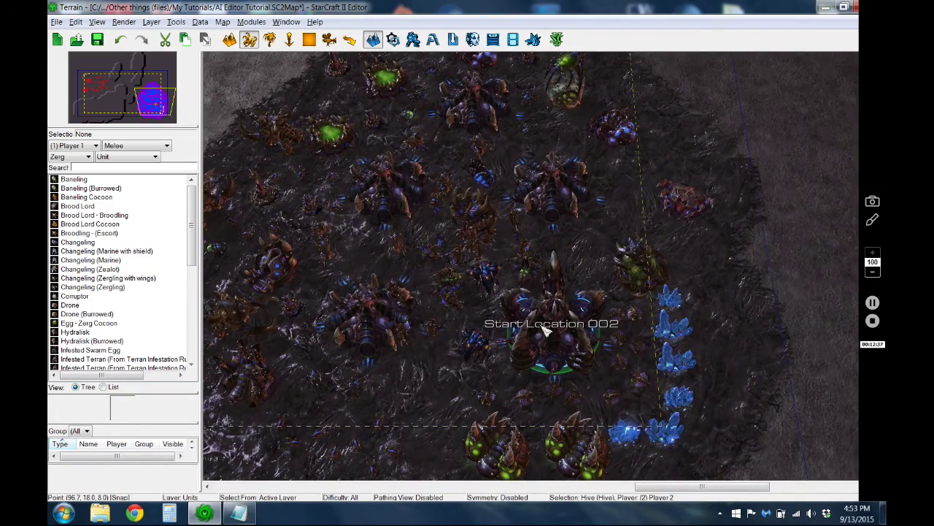
Inspect the Roach Warren and Hive, then switch to region editing mode
scroll(420, 290, "down", 2)
scroll(446, 303, "up", 1)
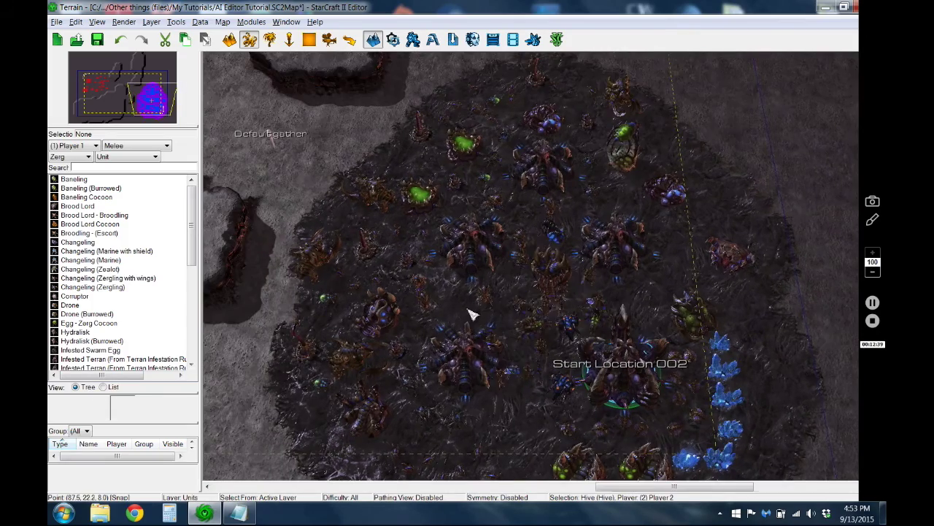
left_click(379, 310)
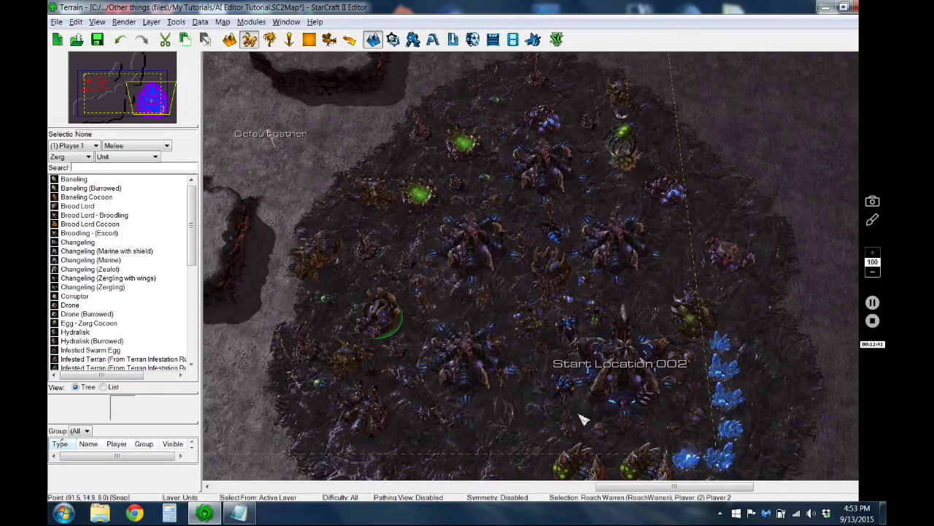
left_click(624, 379)
scroll(626, 378, "down", 1)
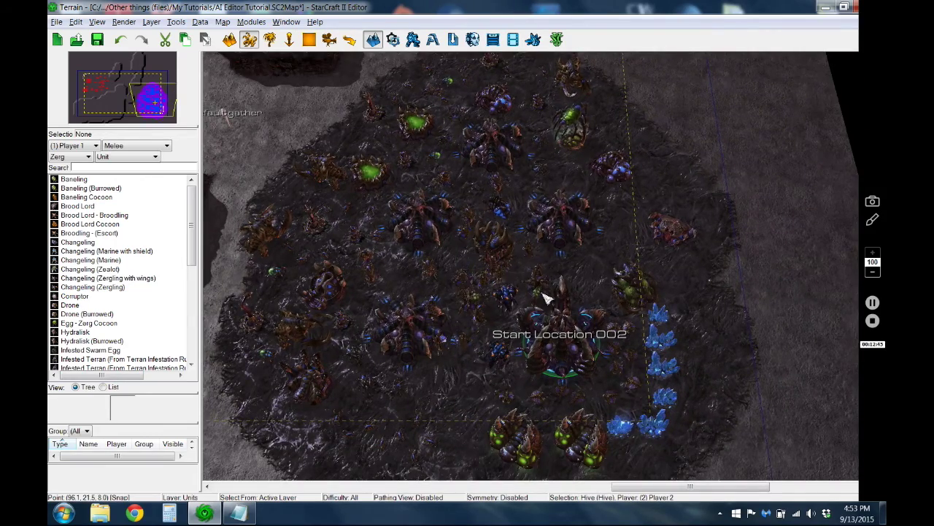
scroll(423, 261, "up", 1)
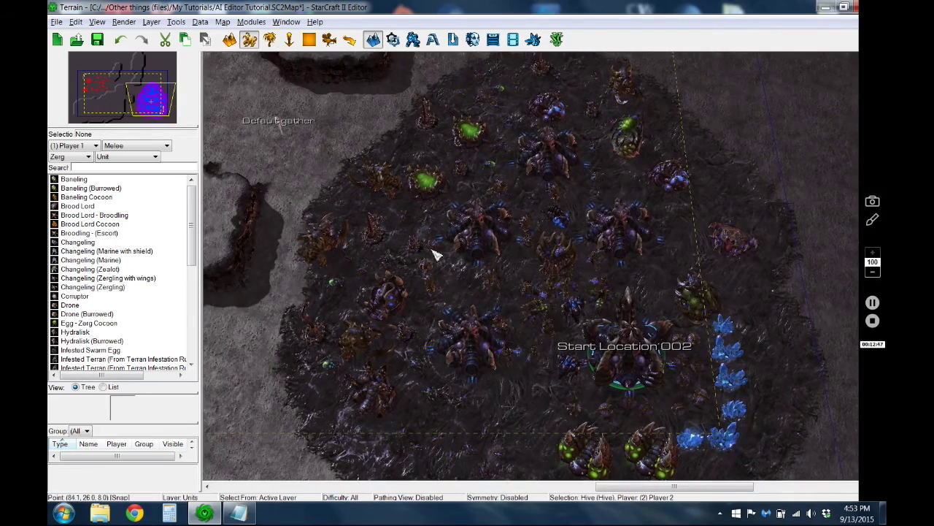
scroll(438, 255, "down", 1)
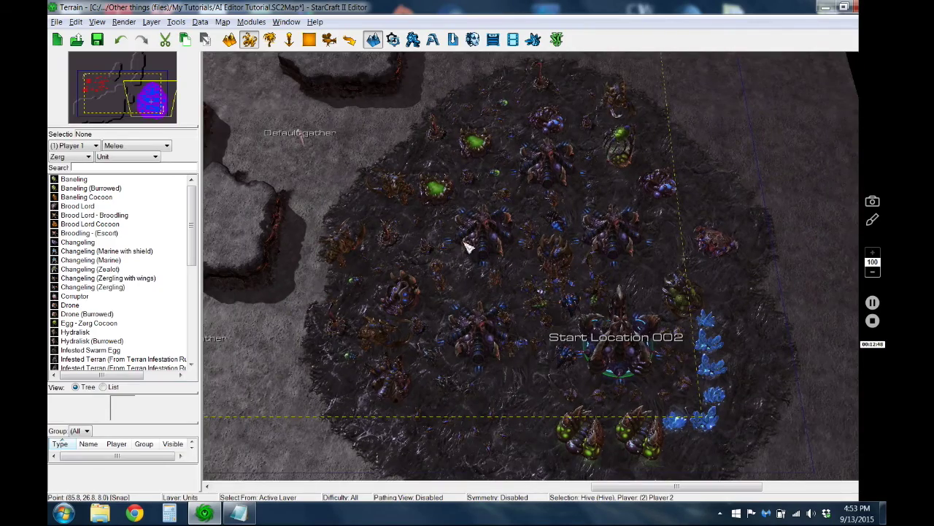
scroll(474, 260, "down", 1)
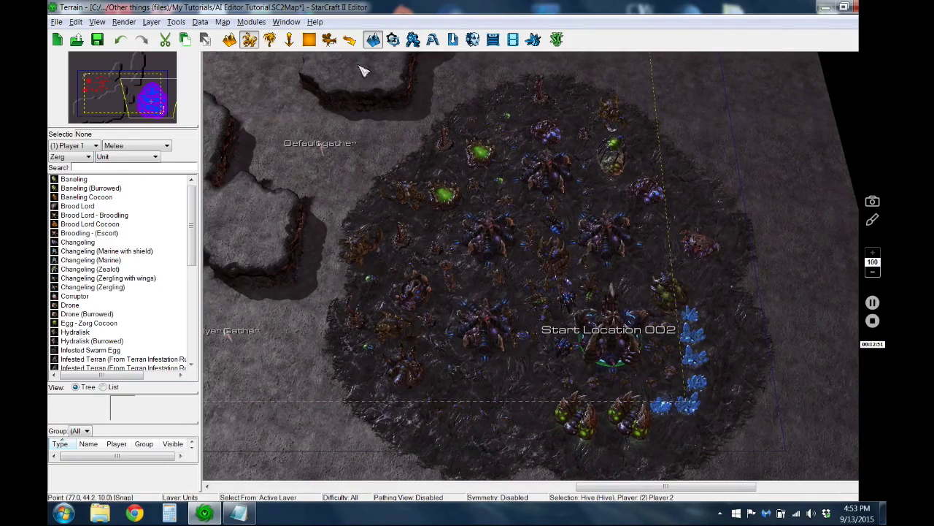
left_click(309, 40)
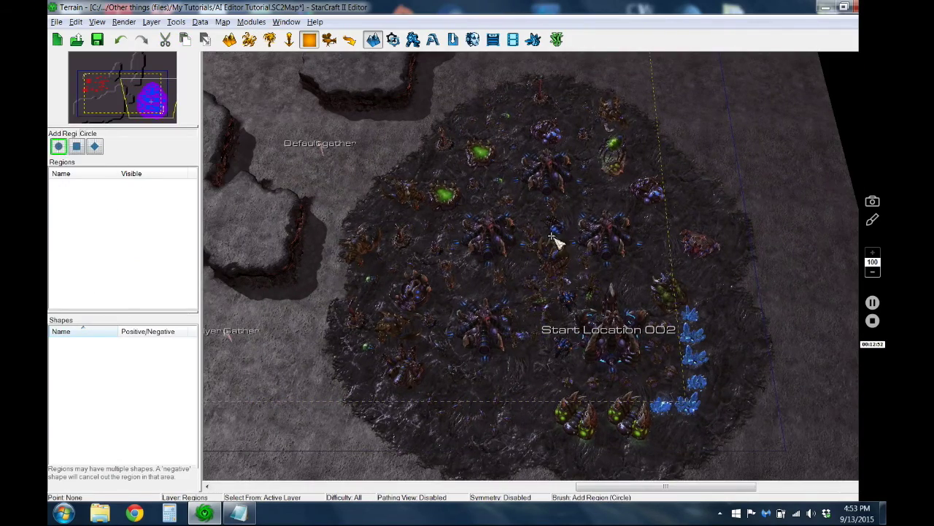
Draw a circular region over the Zerg base and name it 'Zerg base'
scroll(624, 219, "up", 1)
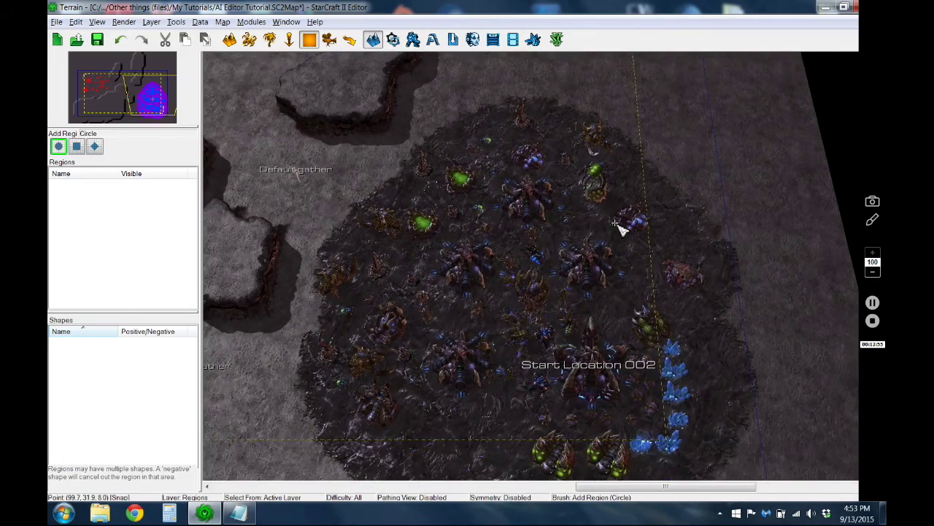
scroll(617, 226, "down", 1)
left_click_drag(527, 296, 347, 443)
double_click(659, 290)
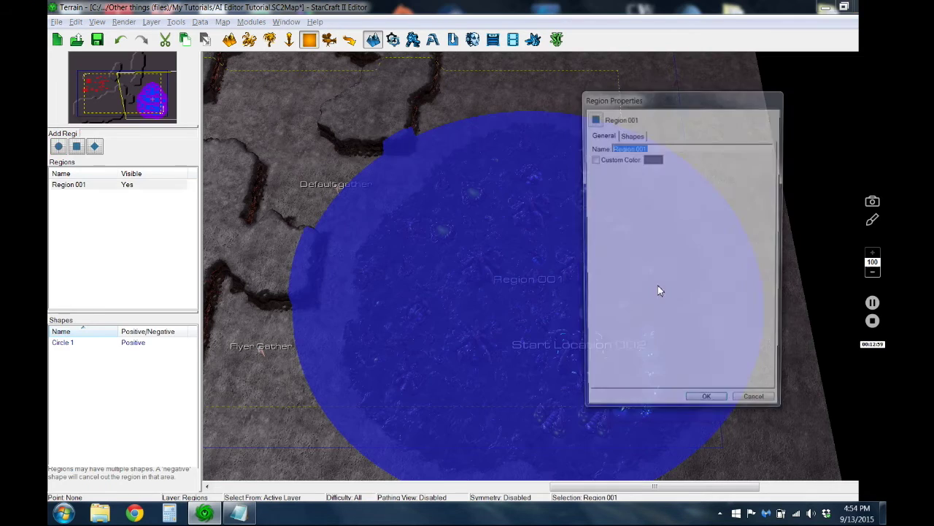
type("Zerg base")
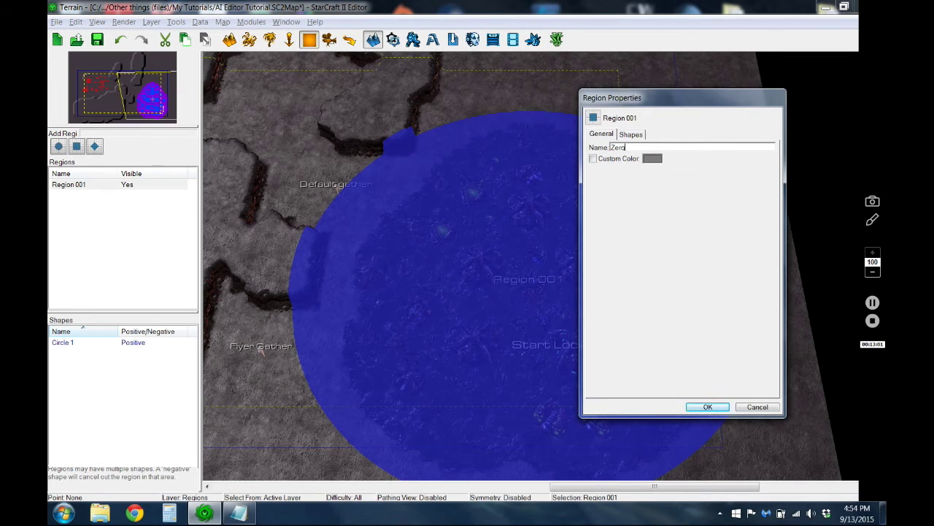
left_click(708, 408)
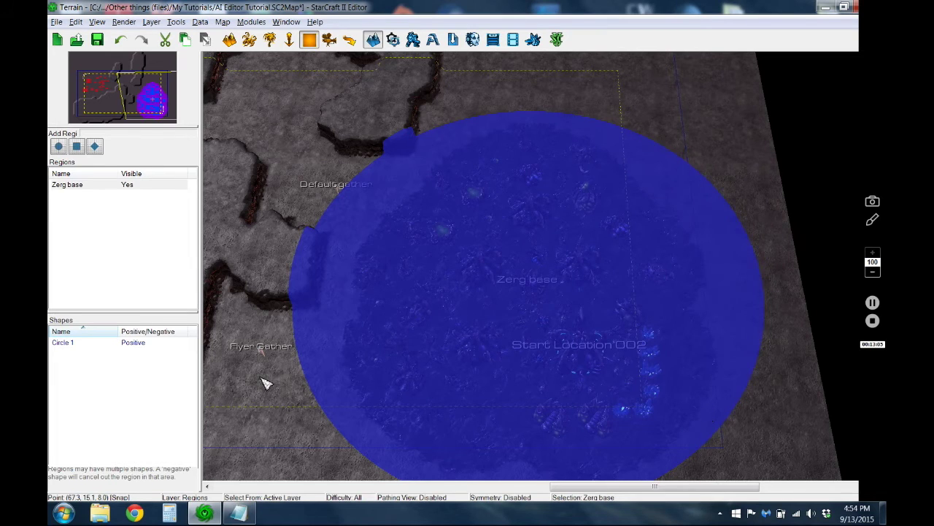
left_click(266, 384)
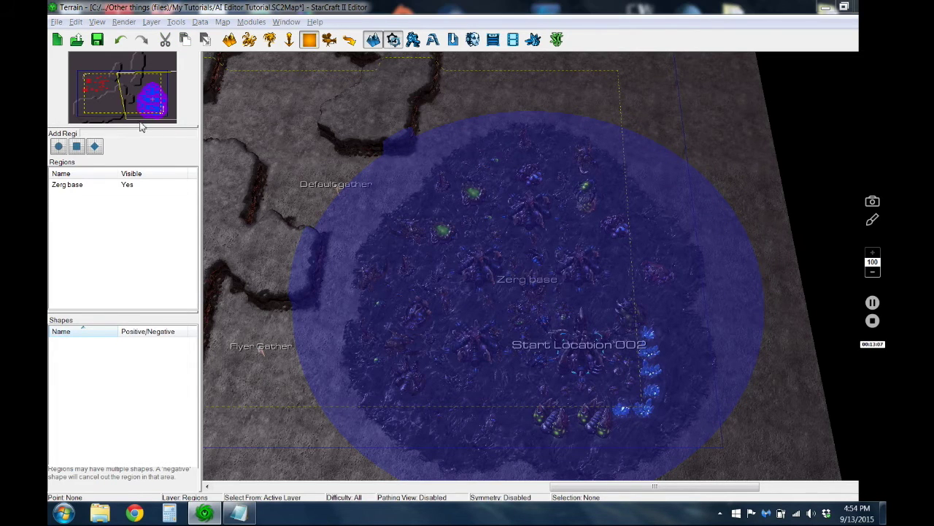
Create a new trigger named 'Hive Dies' with F6 and Ctrl+T
key("F6")
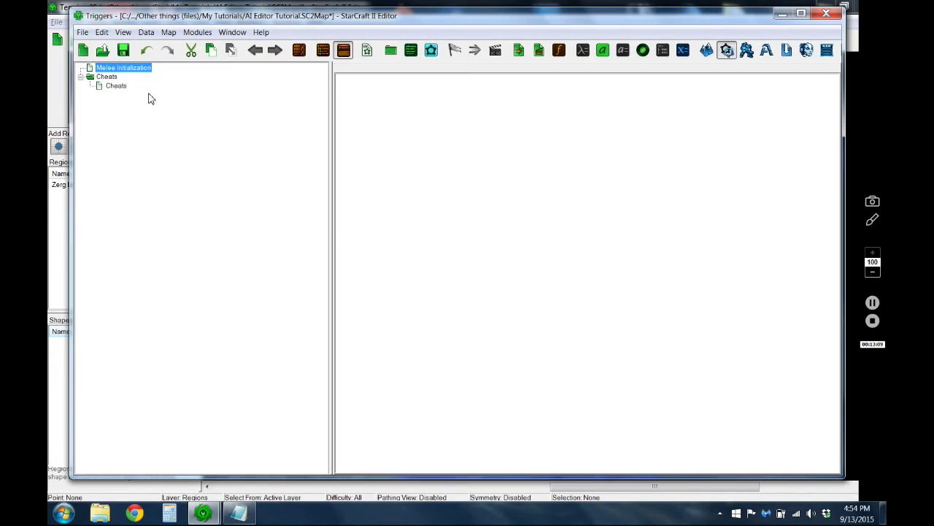
key("ctrl+t")
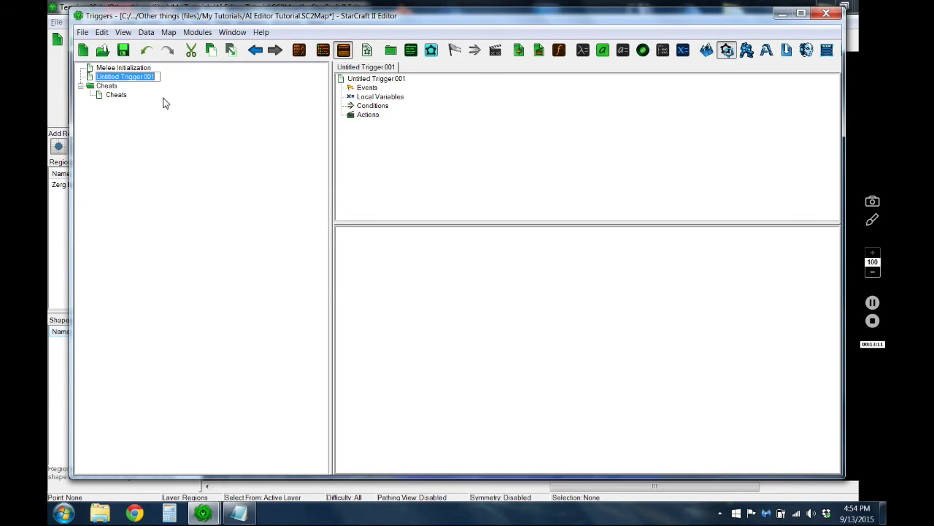
type("Hive Dies")
key("Return")
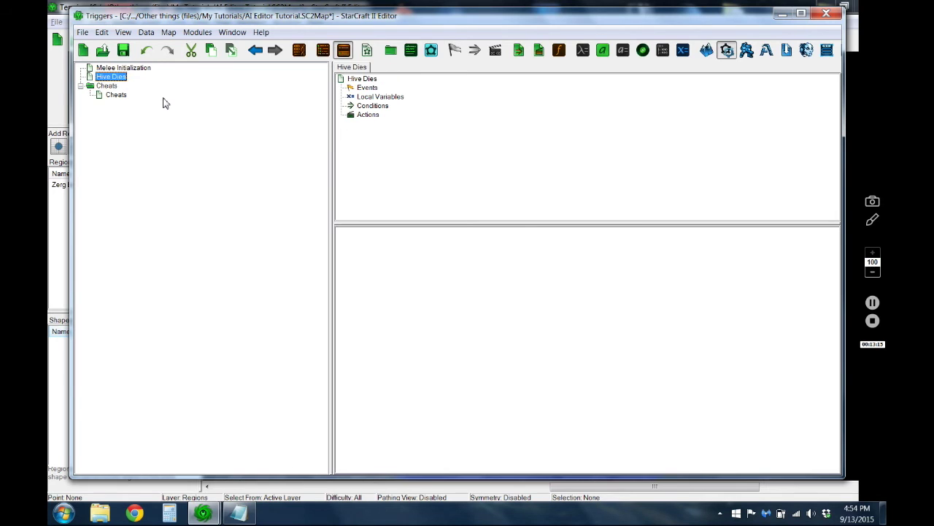
Add a Unit Dies event watching the Zerg player's Hive picked from the map
left_click(368, 87)
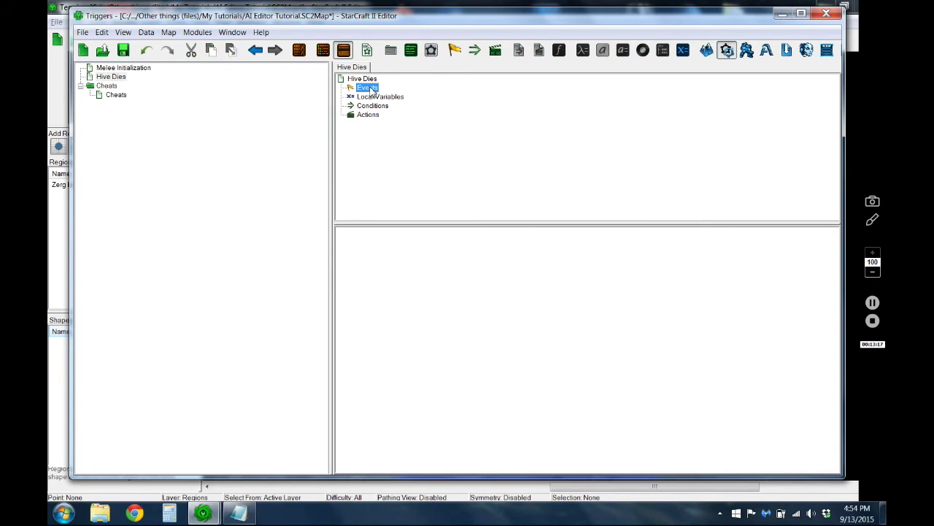
double_click(369, 88)
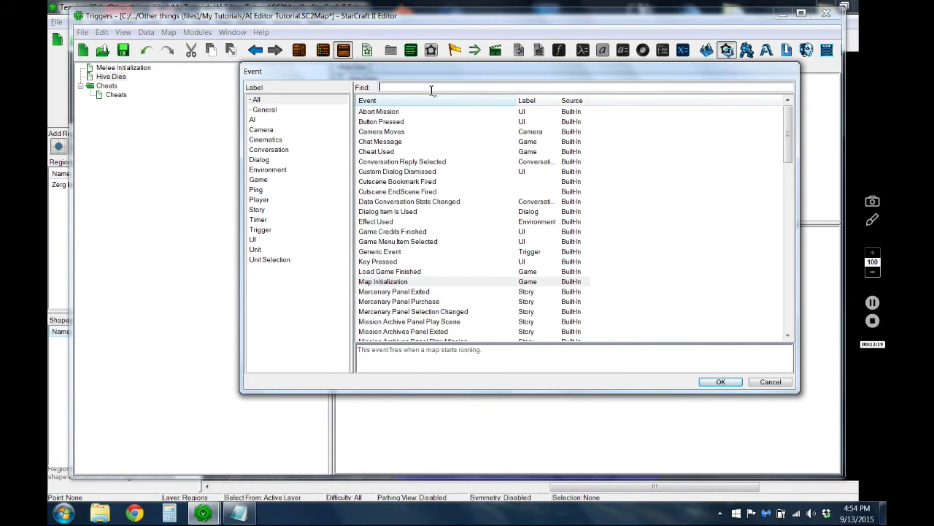
type("die")
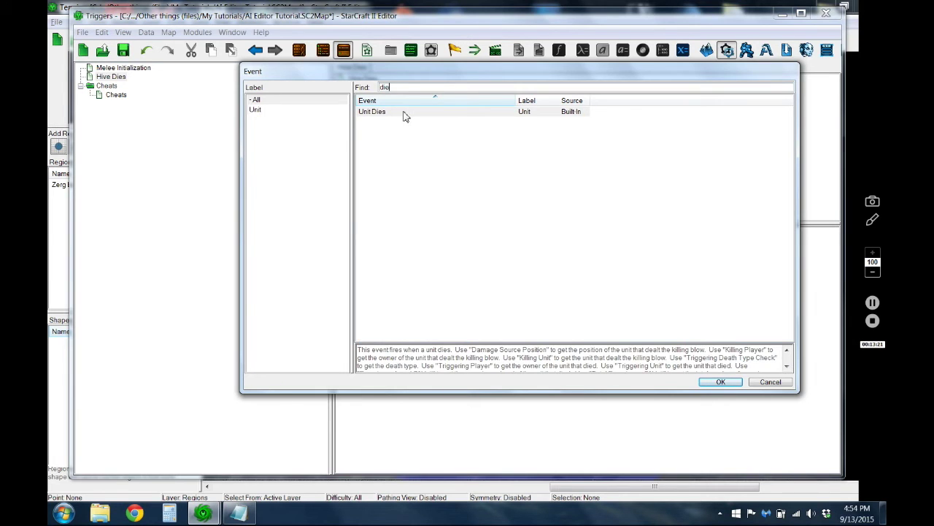
double_click(403, 114)
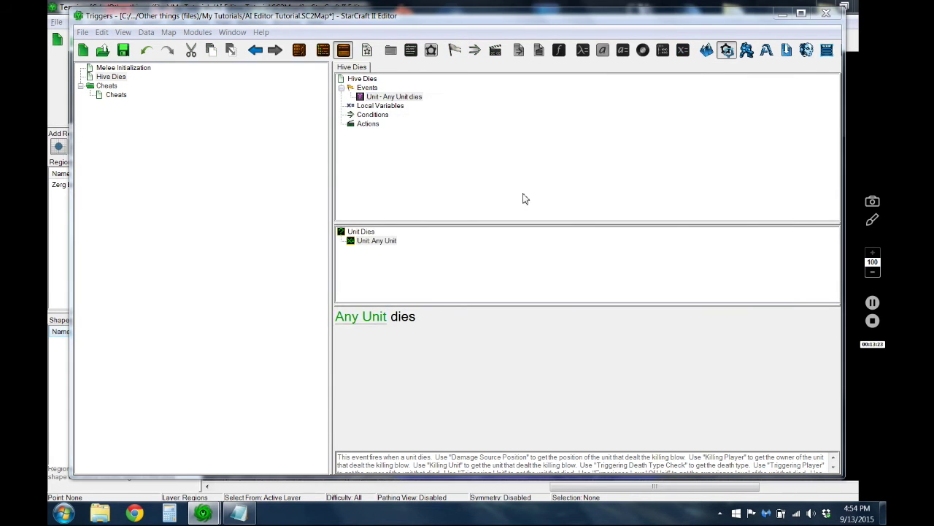
left_click(360, 316)
left_click(395, 128)
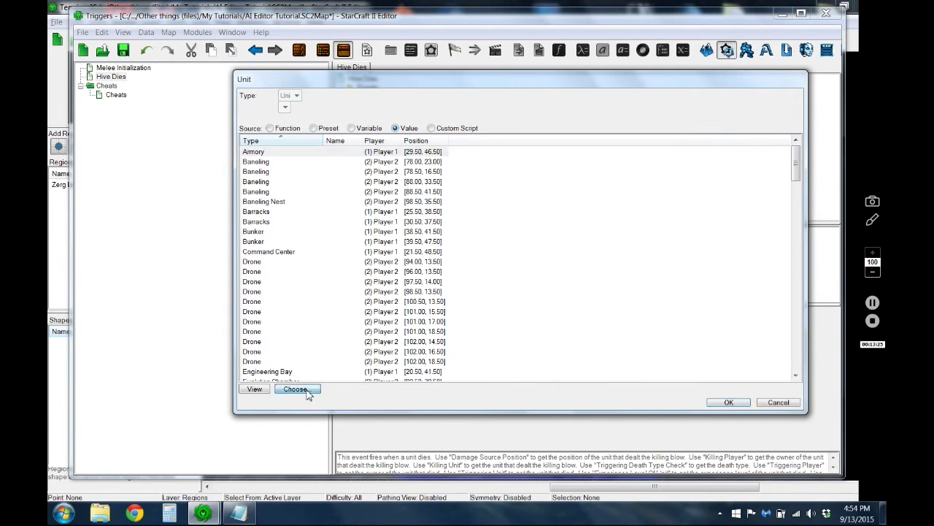
left_click(295, 389)
left_click(582, 356)
key("q")
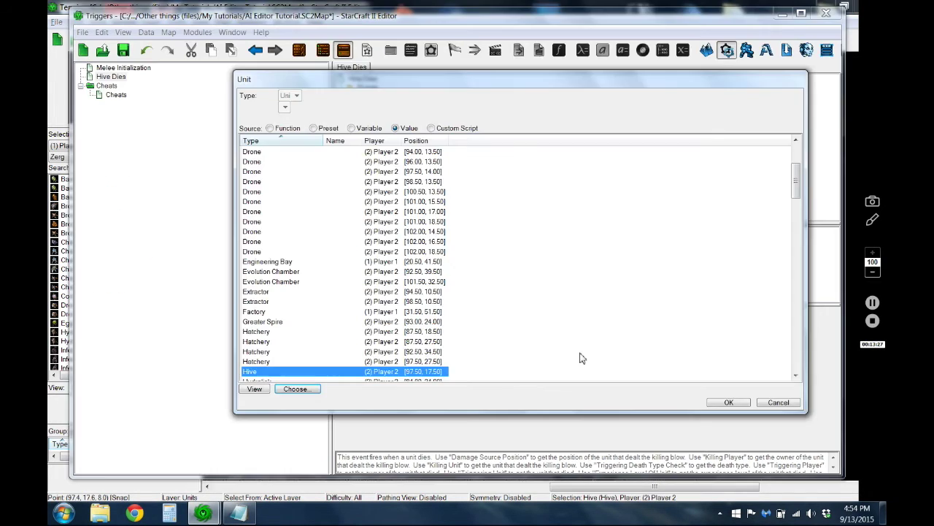
key("Return")
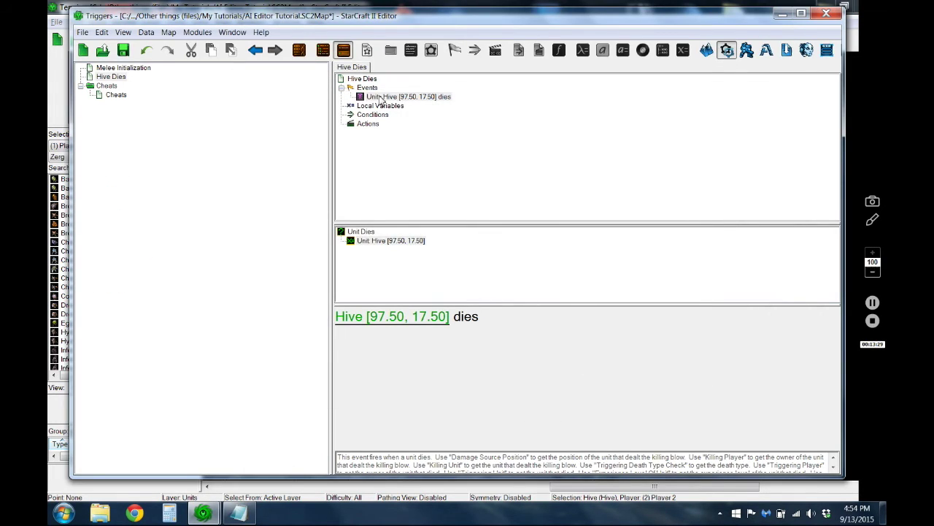
left_click(396, 97)
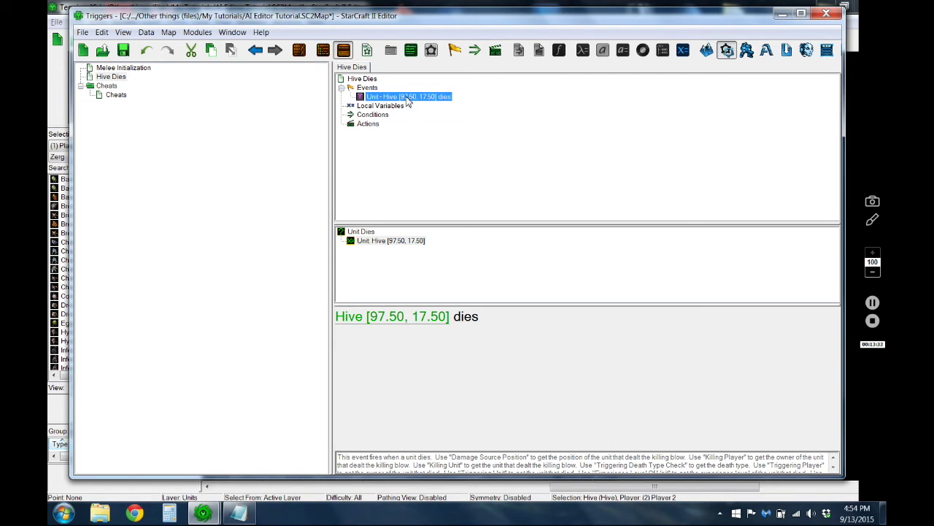
Check the terrain map, then review the trigger's conditions and Hive dies event
key("F8")
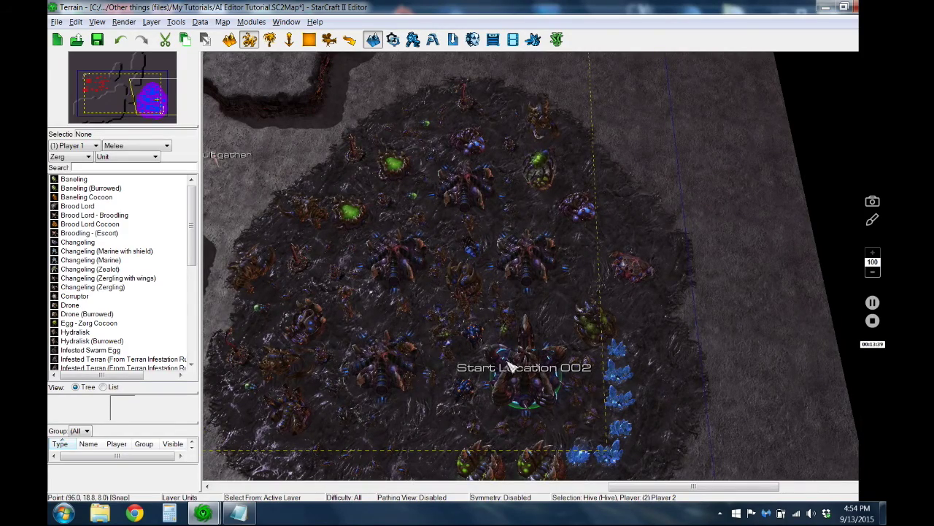
key("F6")
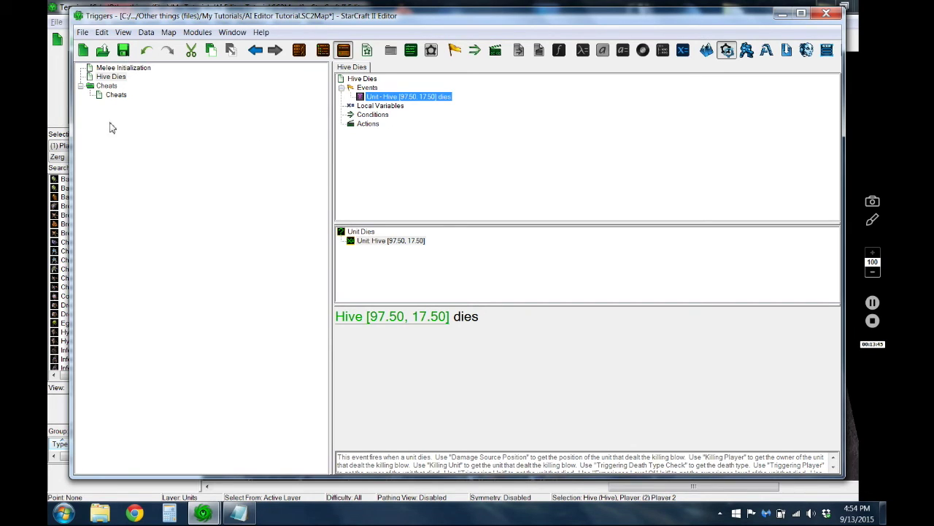
left_click(378, 117)
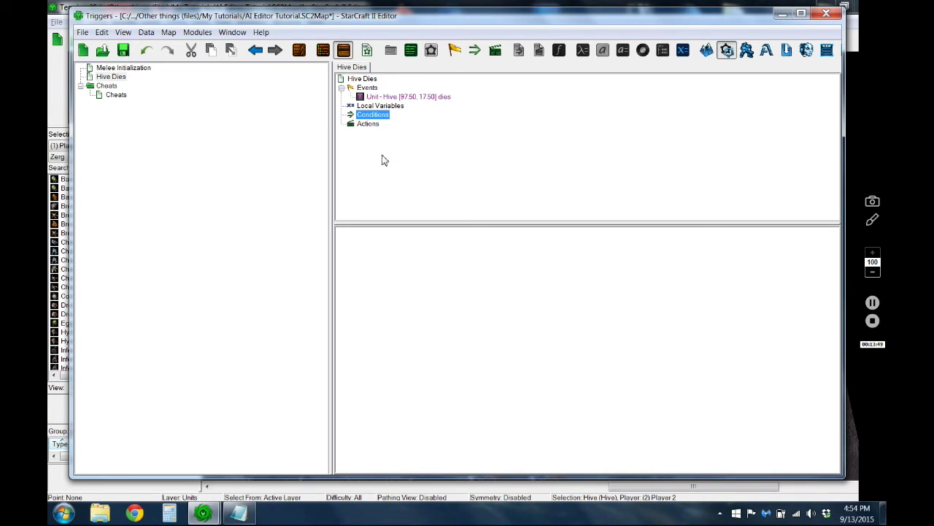
left_click(402, 97)
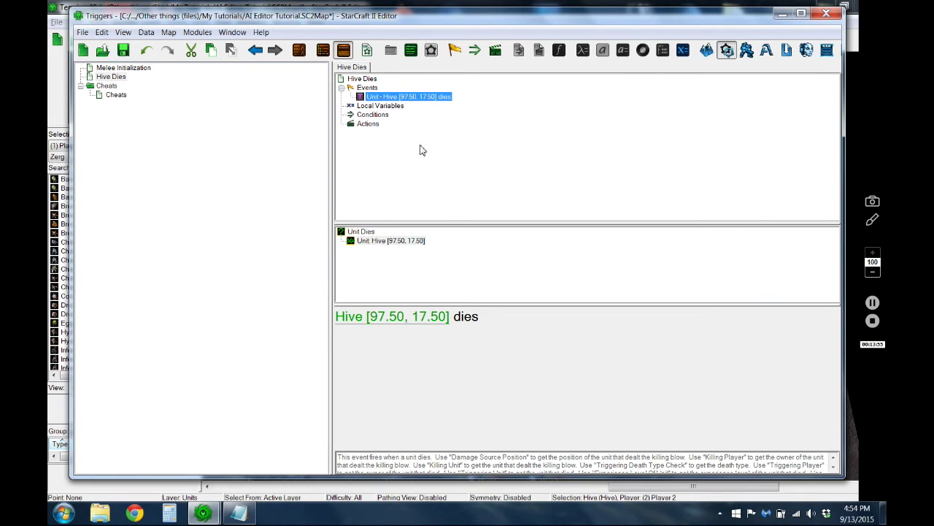
left_click(368, 124)
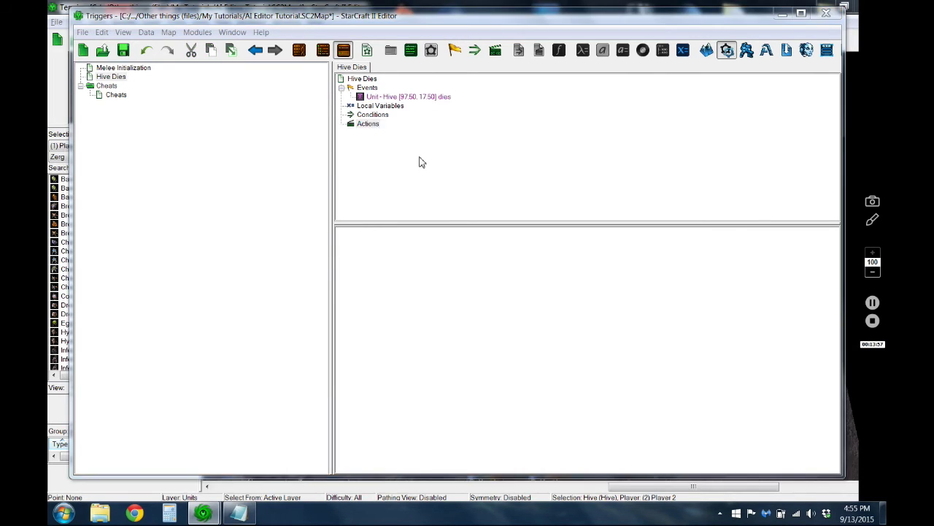
key("ctrl+r")
Add a Deactivate Bullies In Region action targeting the Zerg base region
left_click(397, 86)
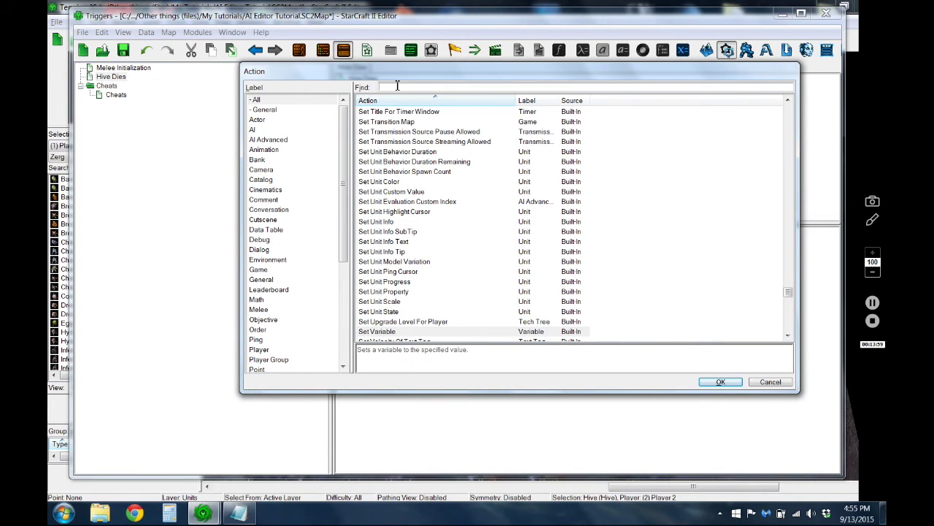
type("bull")
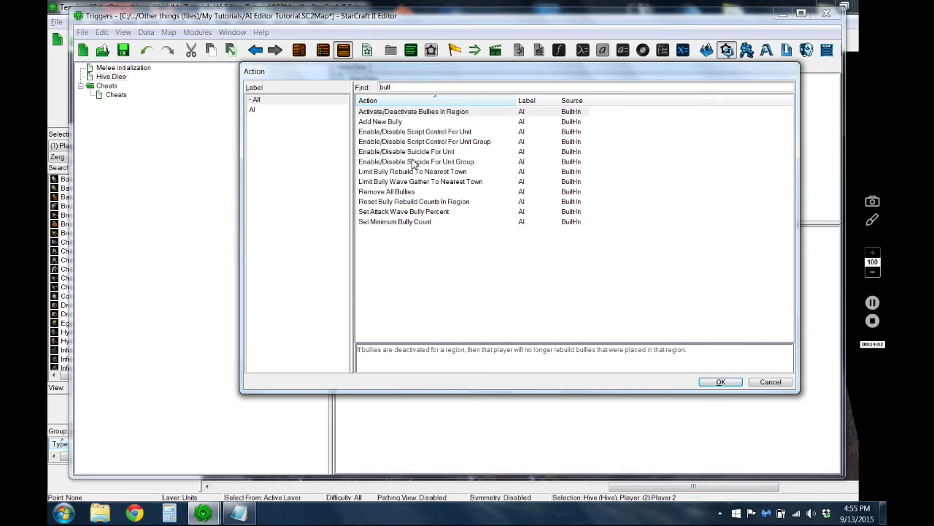
left_click(409, 113)
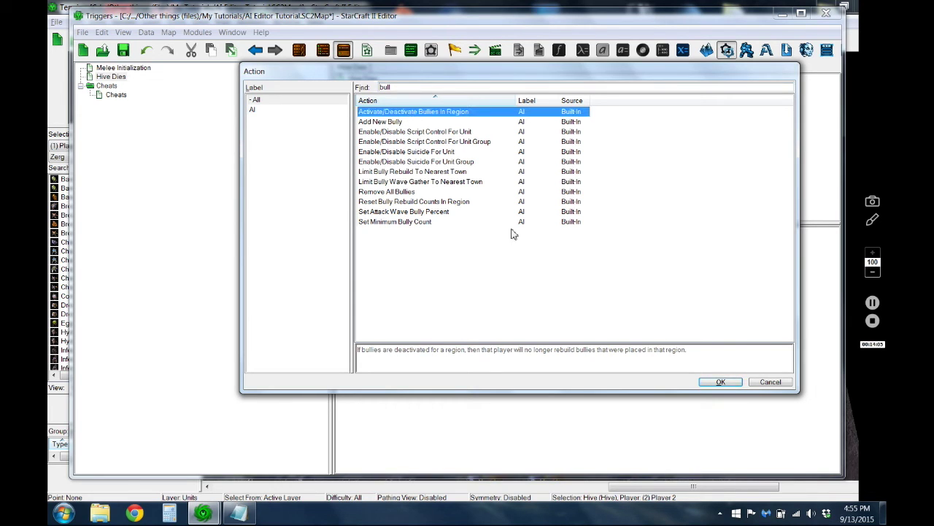
left_click(717, 382)
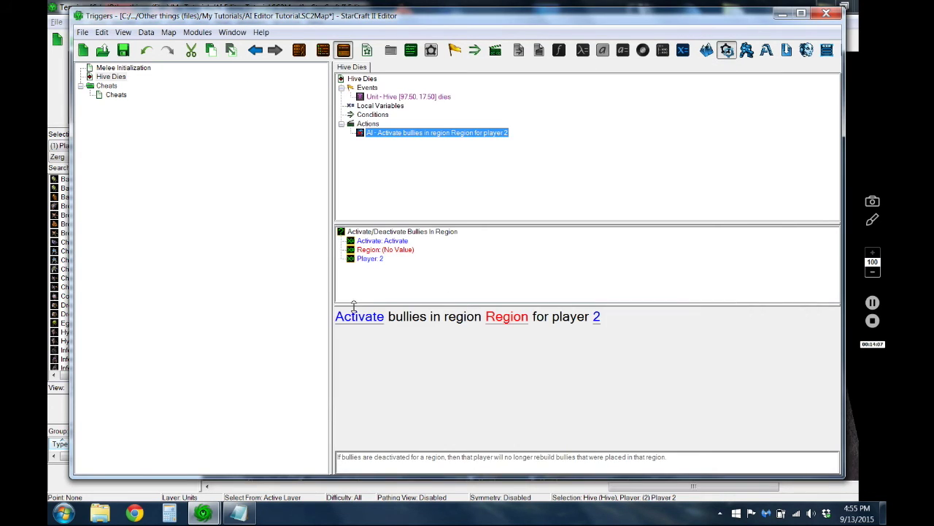
left_click(350, 331)
double_click(324, 176)
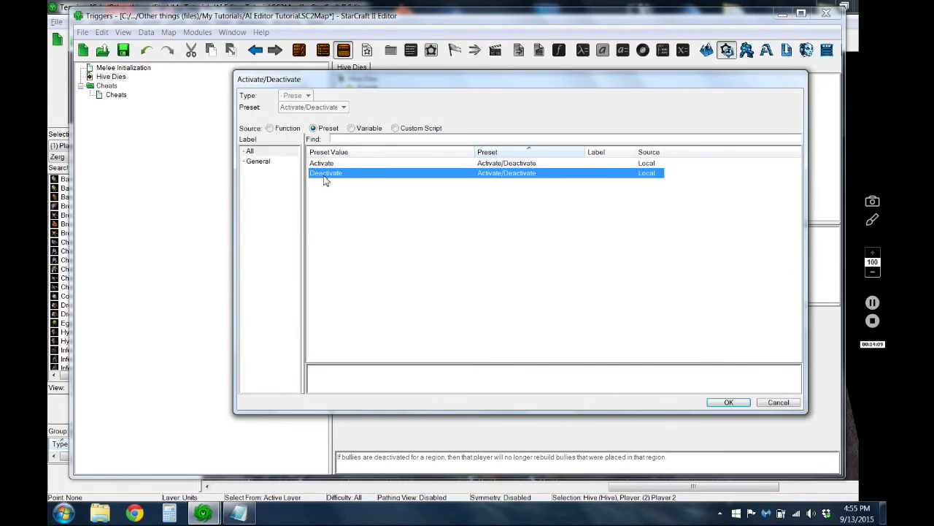
left_click(521, 318)
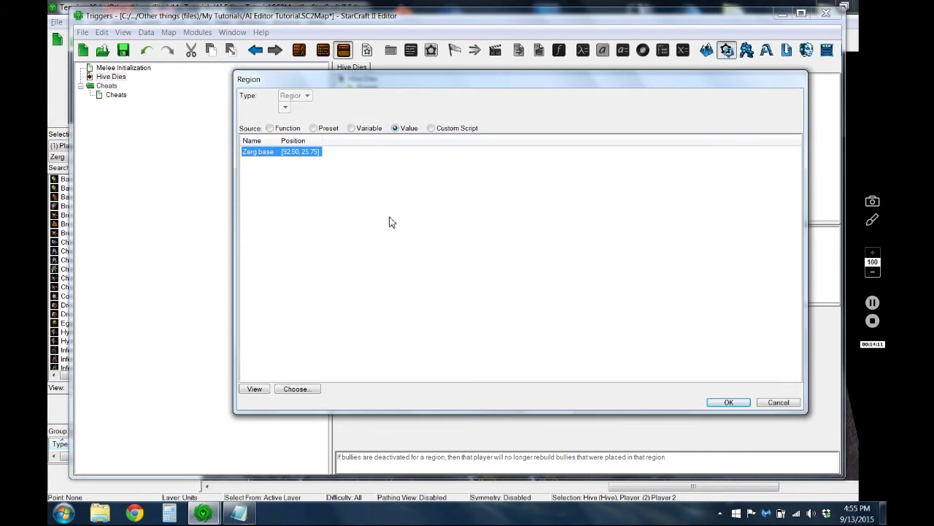
double_click(280, 152)
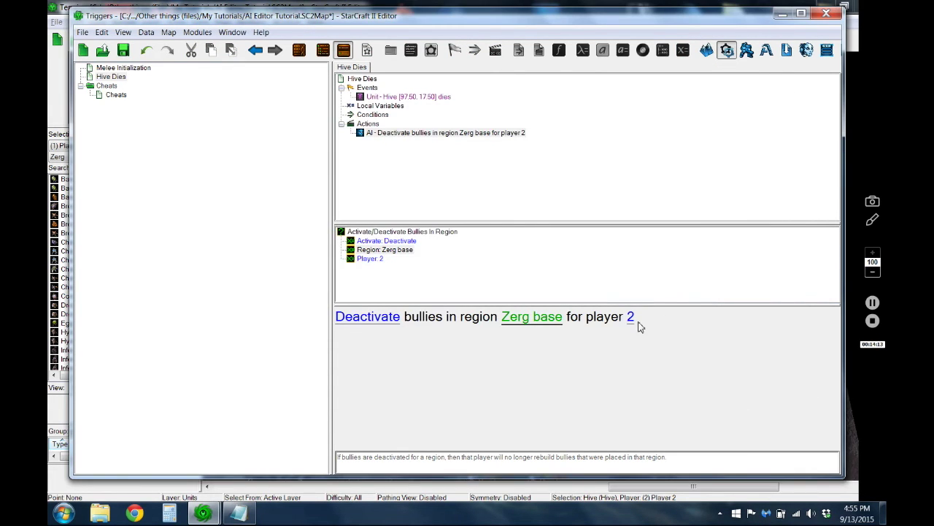
left_click(522, 177)
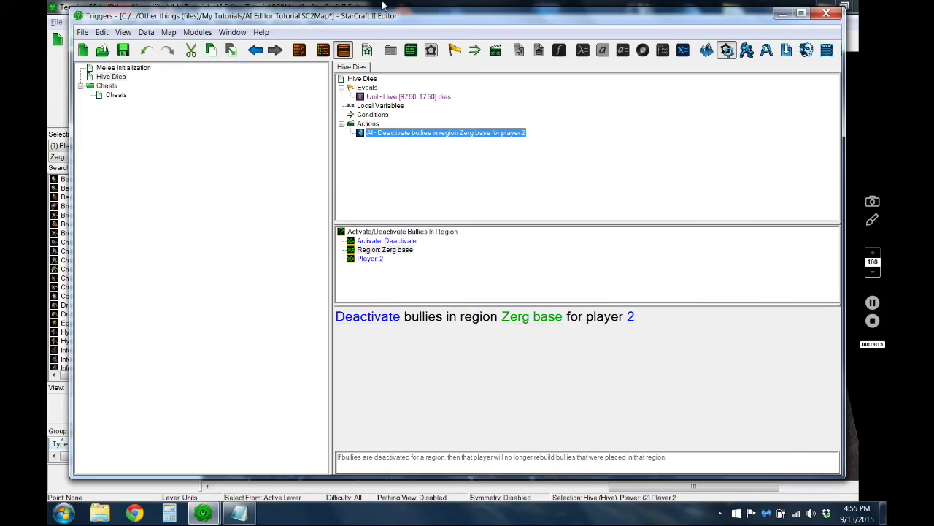
Check the Zerg base on the terrain map, then return to the trigger editor
left_click(385, 5)
middle_click_drag(412, 285, 540, 219)
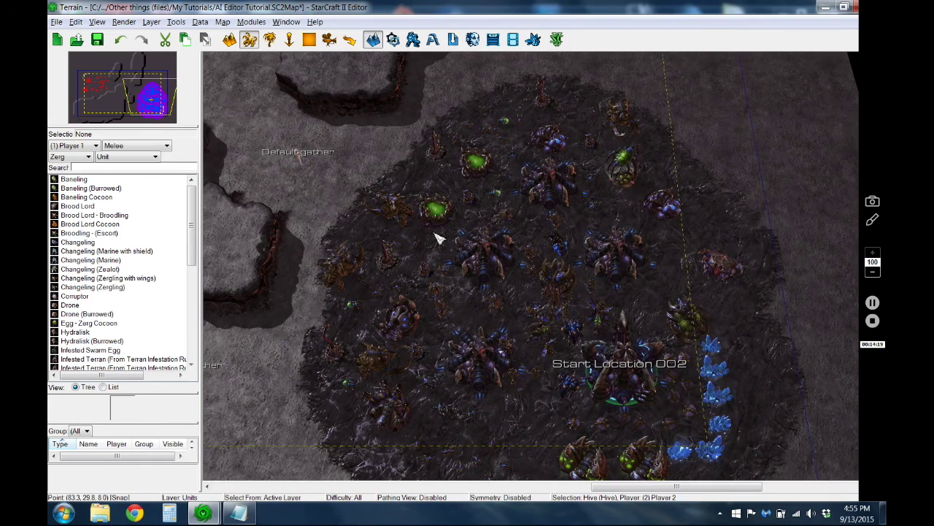
key("F6")
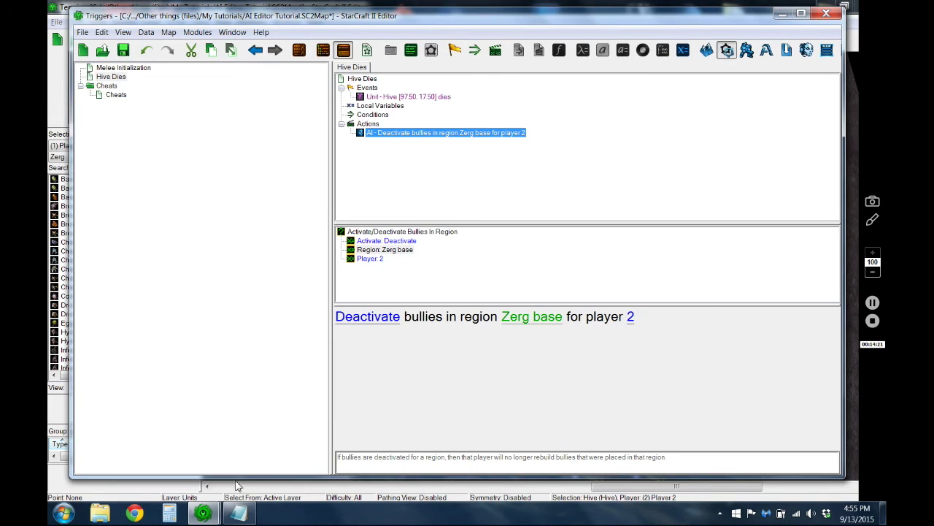
left_click(238, 513)
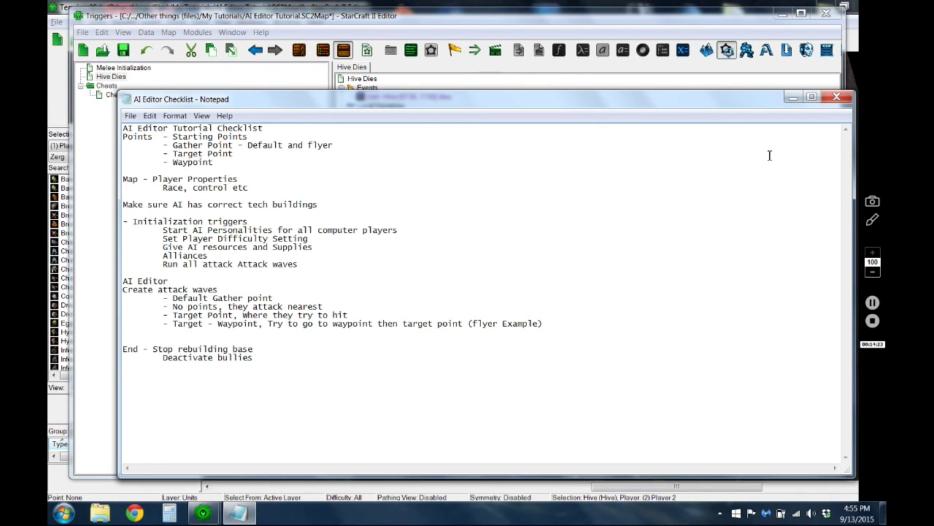
left_click(570, 6)
key("Left")
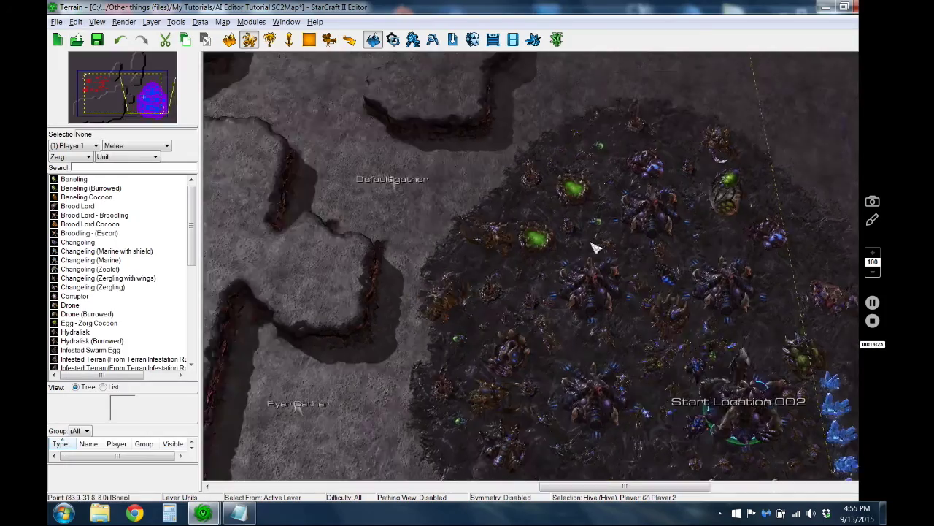
key("Up")
key("Left")
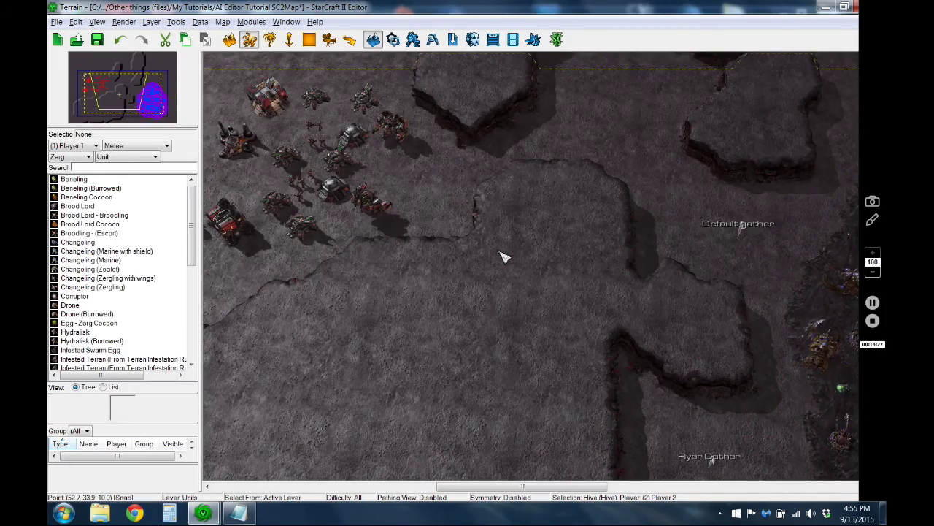
key("Up")
key("Left")
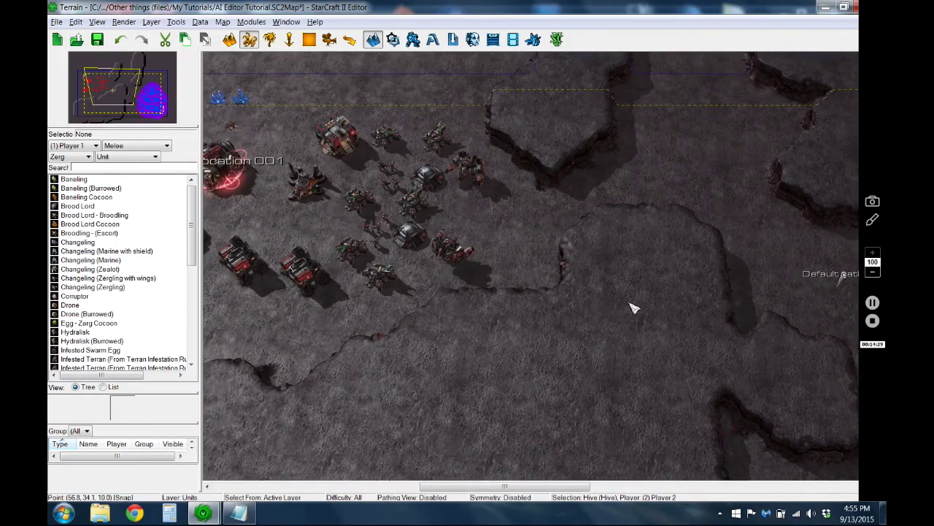
key("Down")
key("Right")
key("Down")
key("Right")
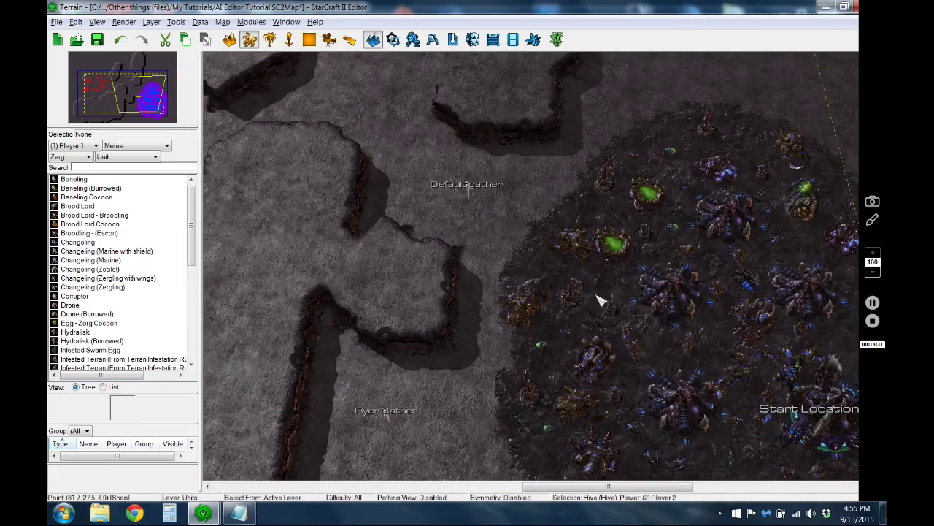
key("Down")
key("Right")
scroll(496, 272, "up", 3)
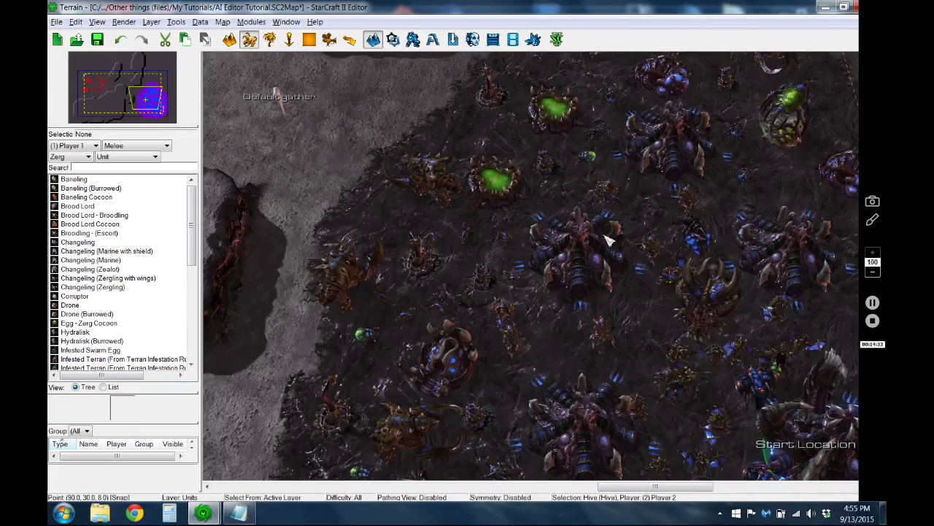
key("Down")
key("Right")
left_click(566, 325)
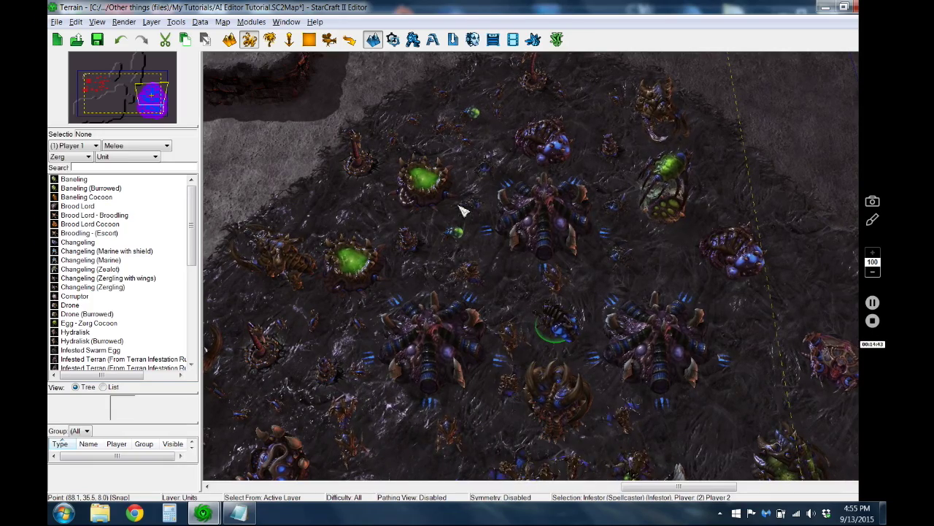
middle_click_drag(365, 290, 346, 302)
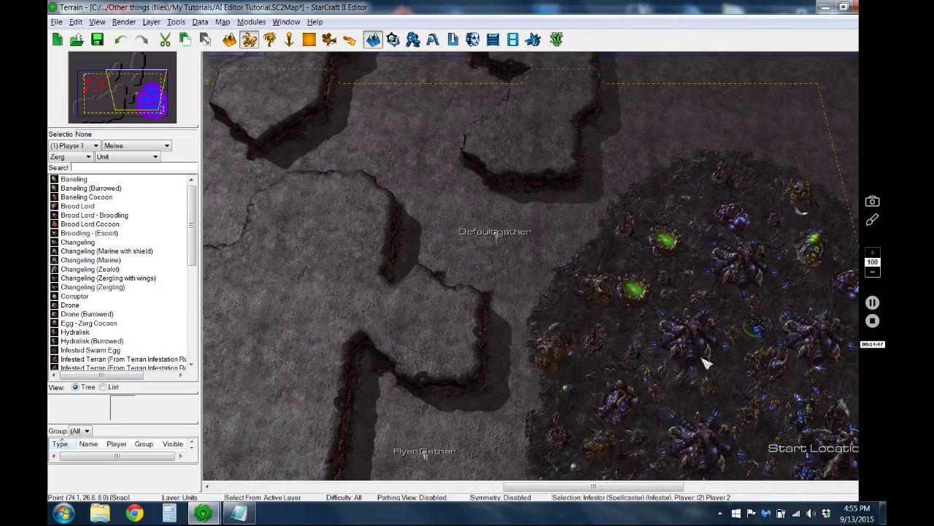
middle_click_drag(650, 343, 576, 294)
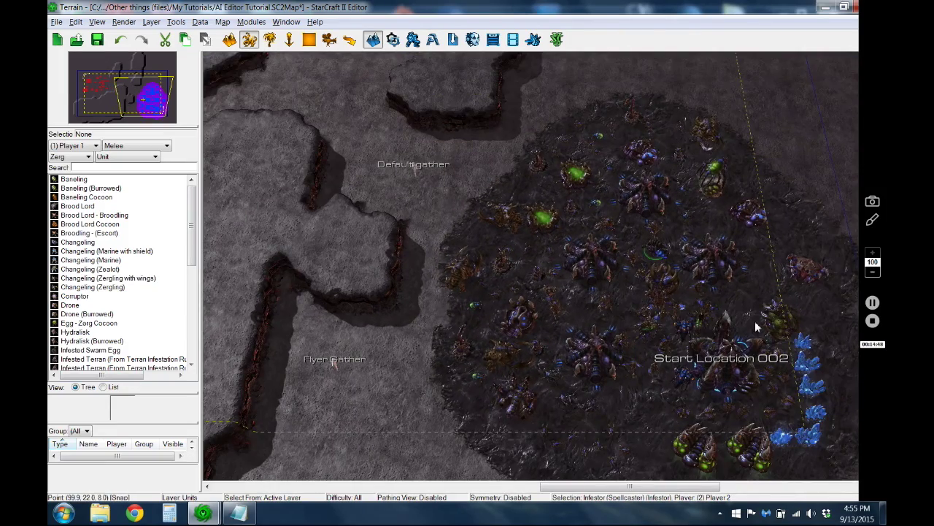